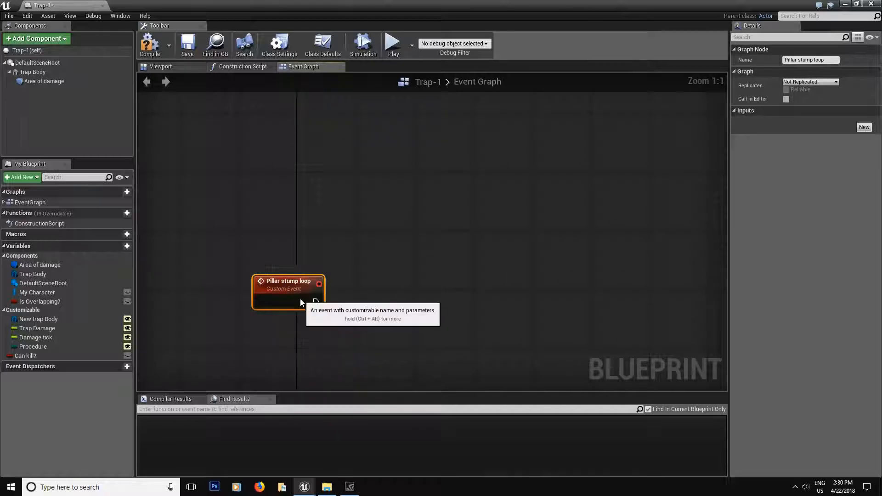
# - Add a FlipFlop node driven by the Pillar stump loop event and compile the blueprint
pyautogui.moveTo(344, 302); pyautogui.dragTo(283, 289, button='right')
pyautogui.moveTo(254, 290); pyautogui.dragTo(338, 280)
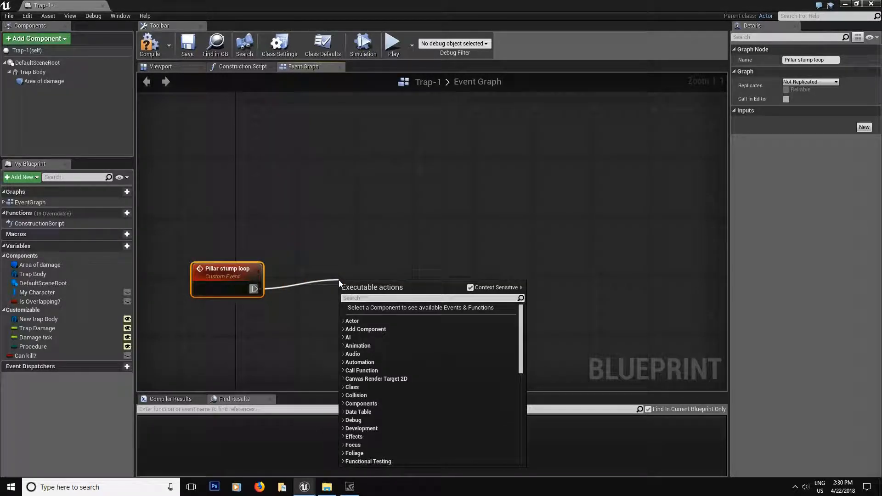
pyautogui.write('flip')
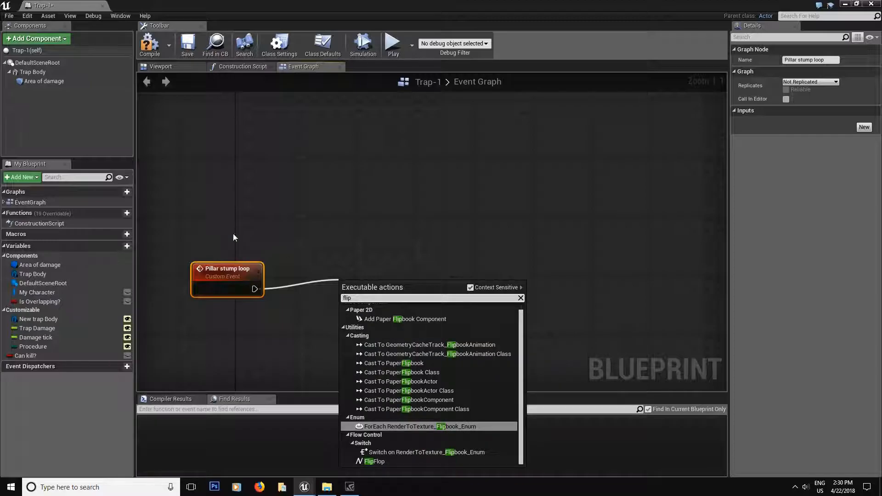
pyautogui.click(375, 461)
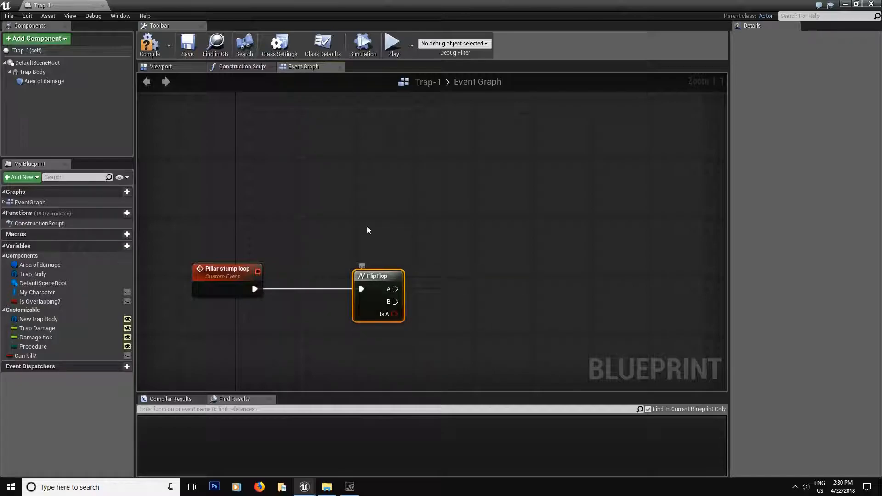
pyautogui.click(149, 45)
# - Add a Set Can Kill? node on the FlipFlop's A output, place it above and beyond the FlipFlop, and compile and save
pyautogui.moveTo(424, 239); pyautogui.dragTo(389, 244, button='right')
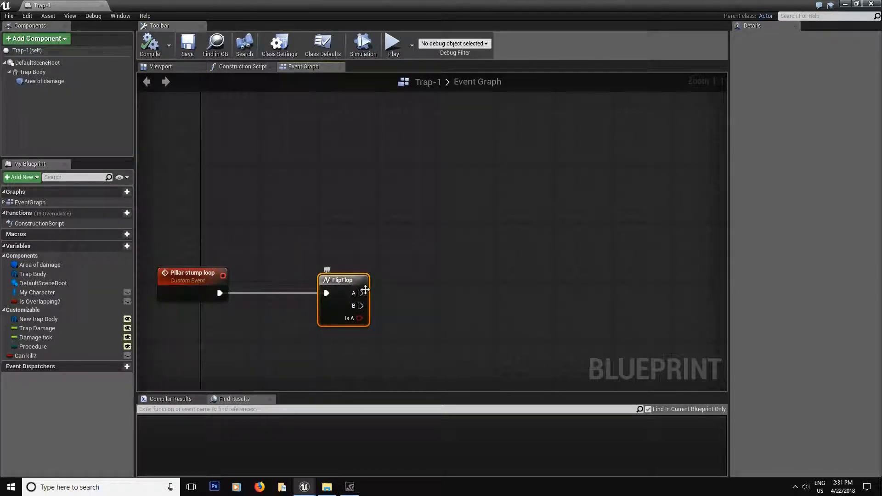
pyautogui.moveTo(362, 292); pyautogui.dragTo(457, 239)
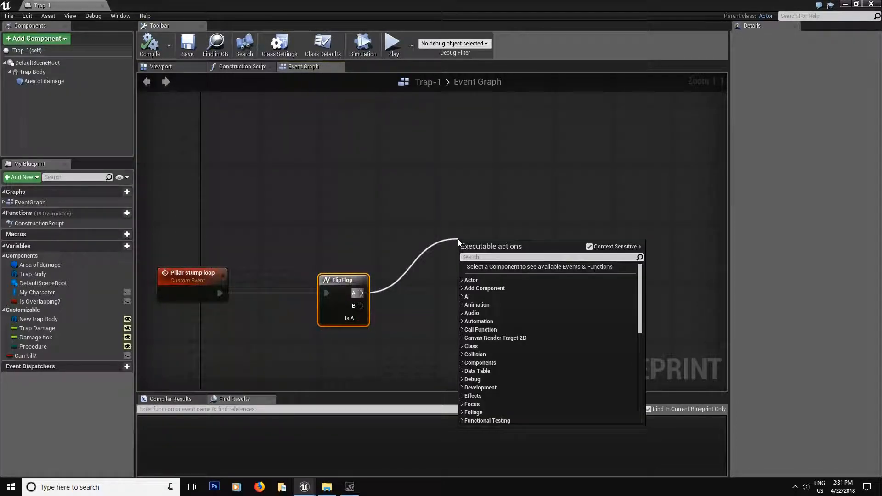
pyautogui.write('set can')
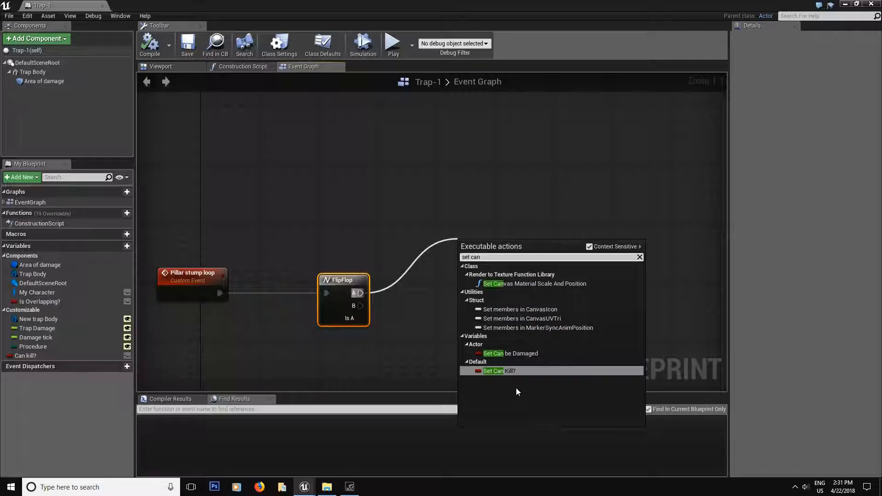
pyautogui.click(512, 370)
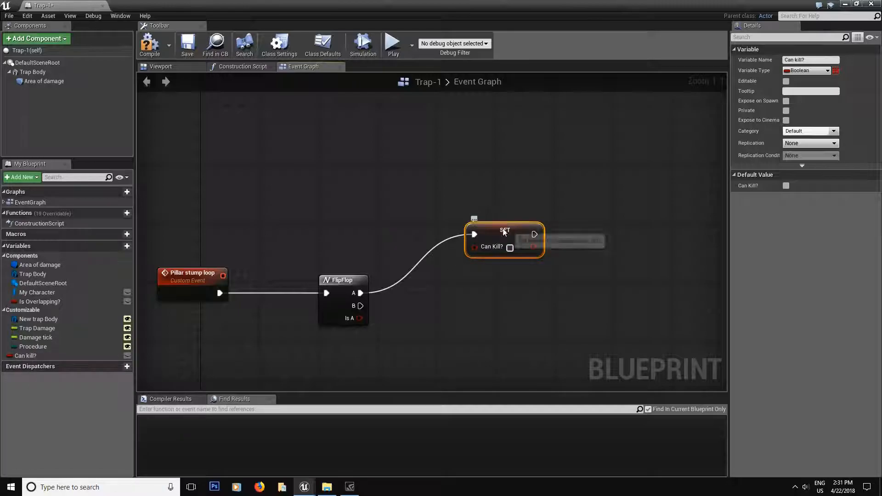
pyautogui.moveTo(527, 258); pyautogui.dragTo(555, 215)
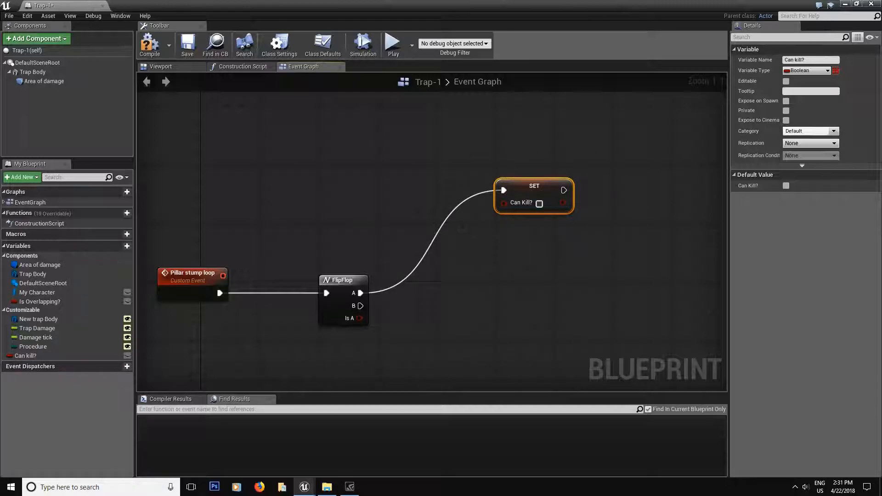
pyautogui.moveTo(591, 262); pyautogui.dragTo(497, 268, button='right')
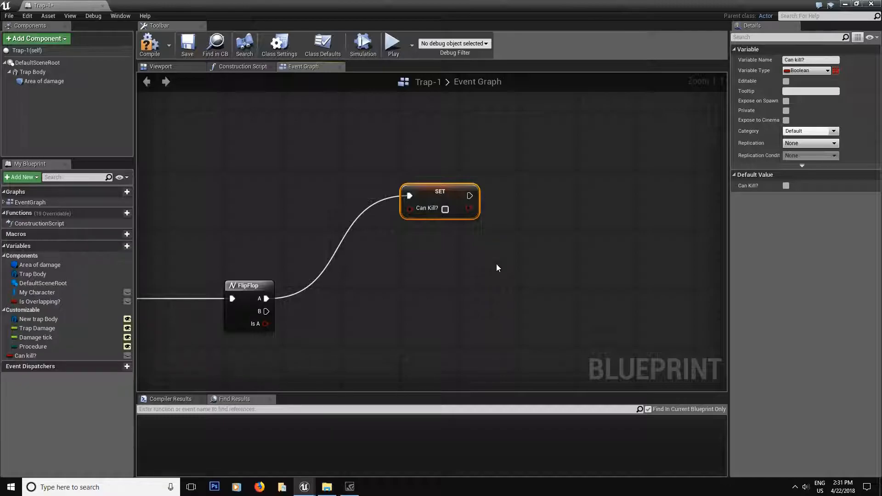
pyautogui.click(149, 44)
pyautogui.click(193, 50)
# - Add a Move Component To node after the Set Can Kill? node and line it up with that node
pyautogui.moveTo(448, 222); pyautogui.dragTo(344, 235, button='right')
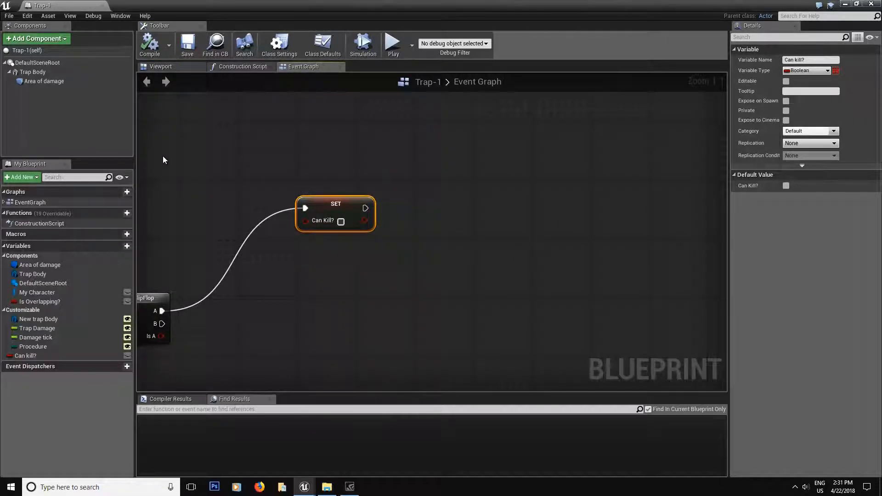
pyautogui.moveTo(365, 208); pyautogui.dragTo(459, 208)
pyautogui.write('move')
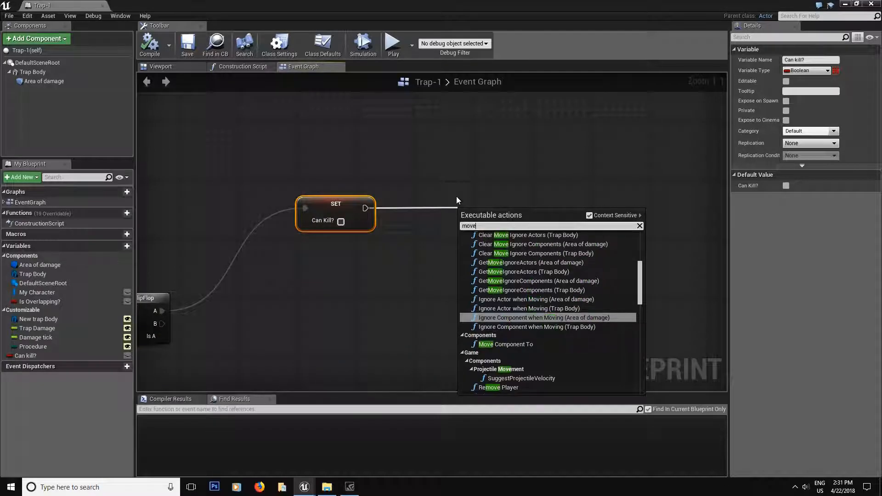
pyautogui.click(553, 342)
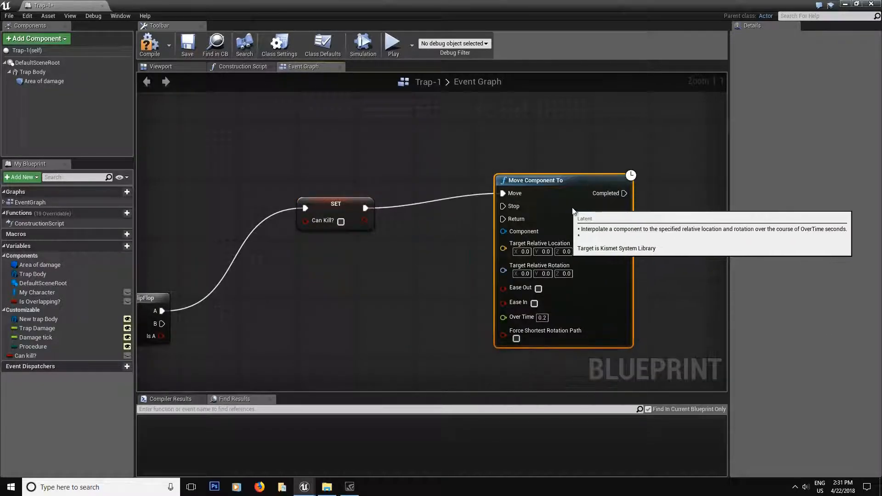
pyautogui.moveTo(571, 210); pyautogui.dragTo(623, 226)
# - Wire Trap Body into Move Component To's Component input and promote Target Relative Location to a variable named Pulling up, placed below Trap Body
pyautogui.moveTo(622, 226); pyautogui.dragTo(610, 167, button='right')
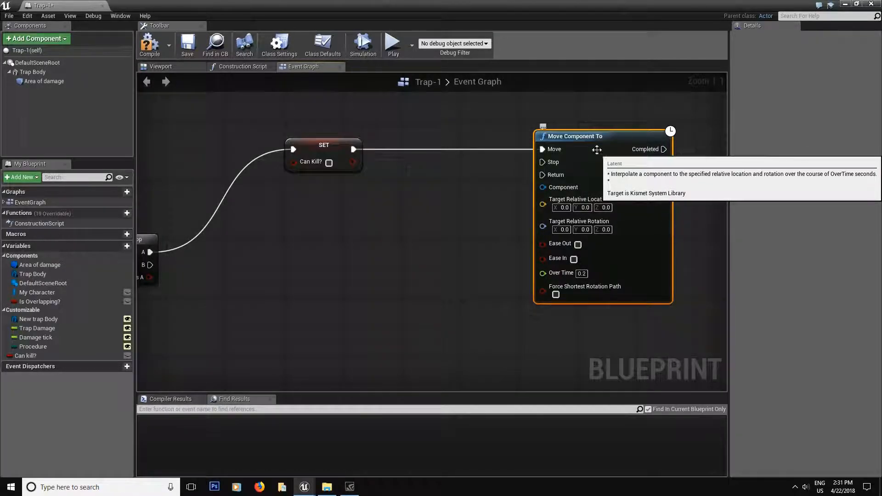
pyautogui.moveTo(32, 72); pyautogui.dragTo(440, 251)
pyautogui.click(475, 291)
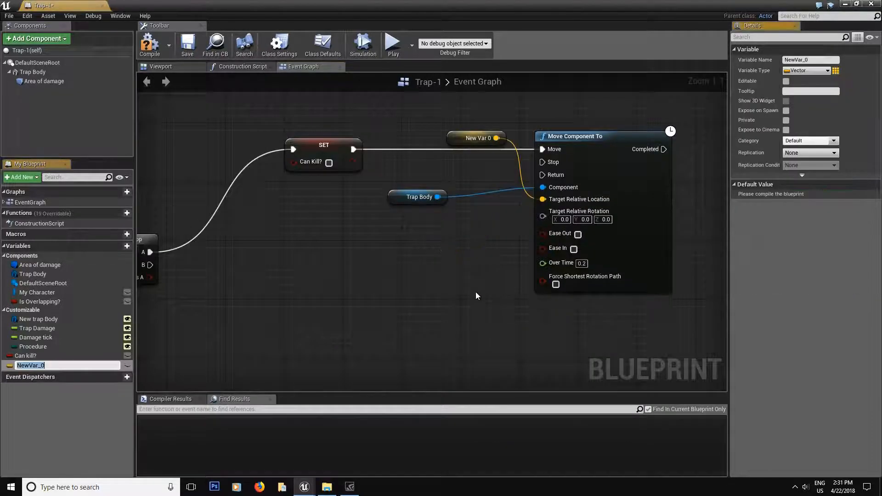
pyautogui.write('Pull')
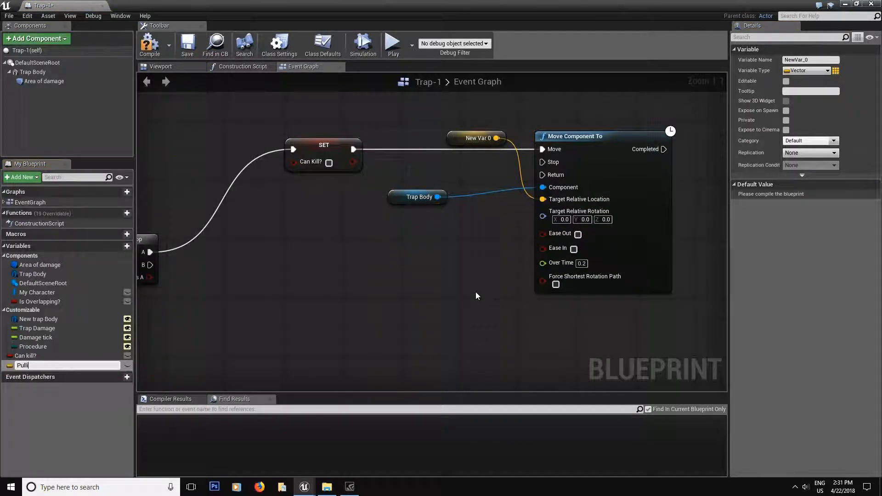
pyautogui.write('ing up')
pyautogui.press('Return')
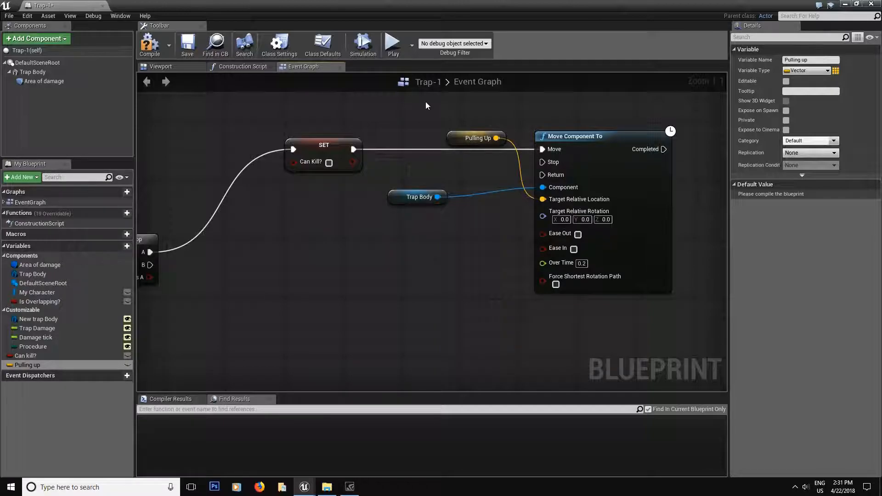
pyautogui.moveTo(457, 133); pyautogui.dragTo(376, 236)
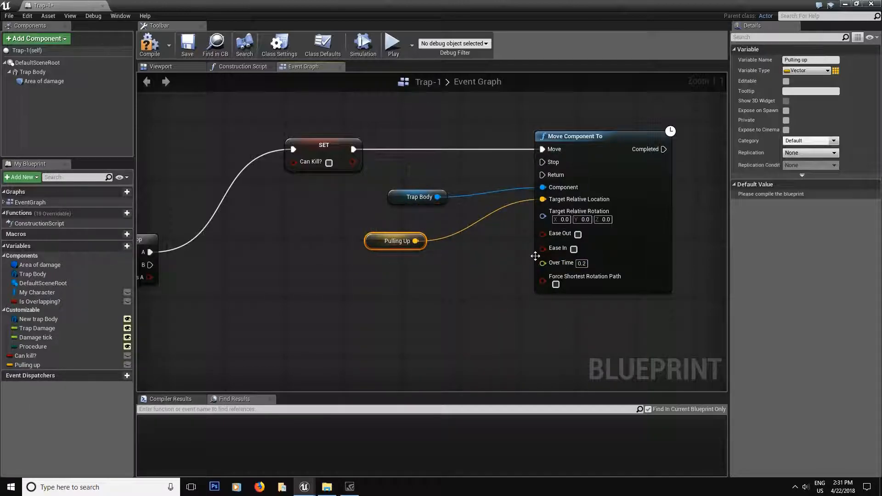
# - Promote the Over Time input to a variable named Time to go up, place it below Pulling Up, and compile and save
pyautogui.moveTo(542, 263); pyautogui.dragTo(435, 285)
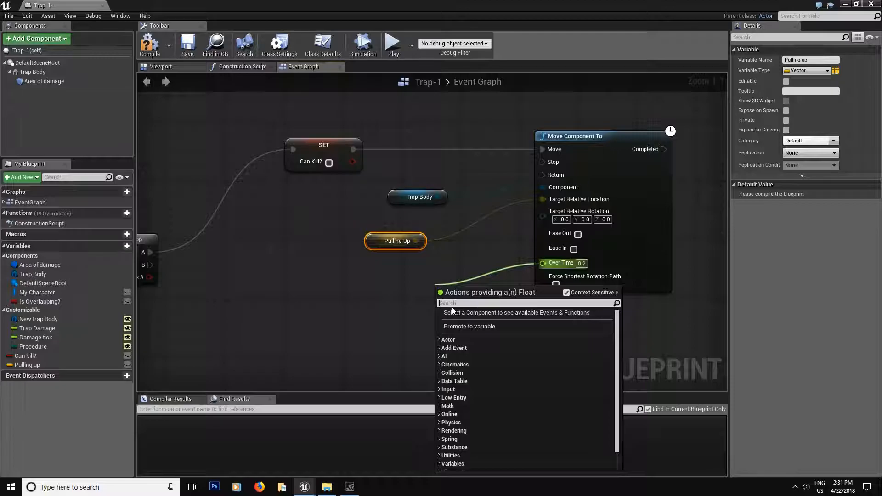
pyautogui.click(459, 327)
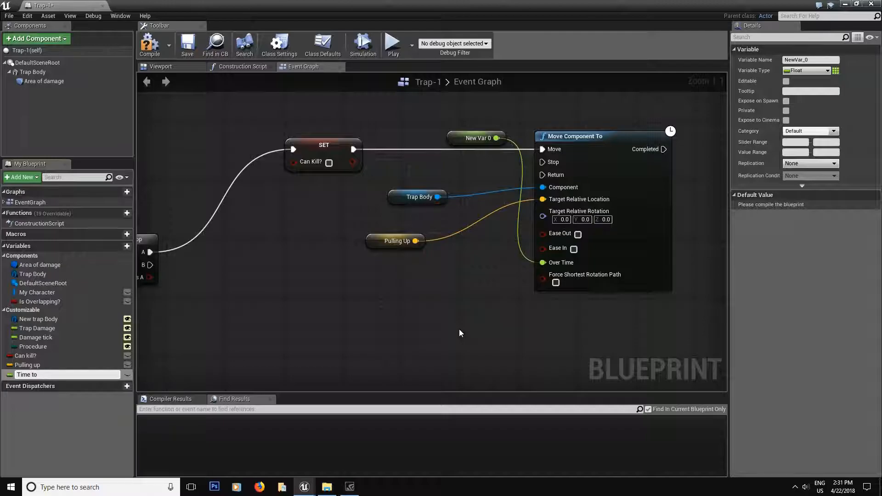
pyautogui.write('Time to go up')
pyautogui.press('Return')
pyautogui.moveTo(466, 142); pyautogui.dragTo(378, 274)
pyautogui.click(151, 44)
pyautogui.click(187, 46)
# - Move the Set Can Kill?, Move Component To and variable nodes together slightly up and away from the FlipFlop
pyautogui.moveTo(607, 319); pyautogui.dragTo(524, 339, button='right')
pyautogui.moveTo(525, 340); pyautogui.dragTo(204, 107)
pyautogui.moveTo(513, 181); pyautogui.dragTo(554, 145)
# - Make the Pulling up and Time to go up variables editable and move them into the Customizable category
pyautogui.moveTo(644, 215); pyautogui.dragTo(547, 246, button='right')
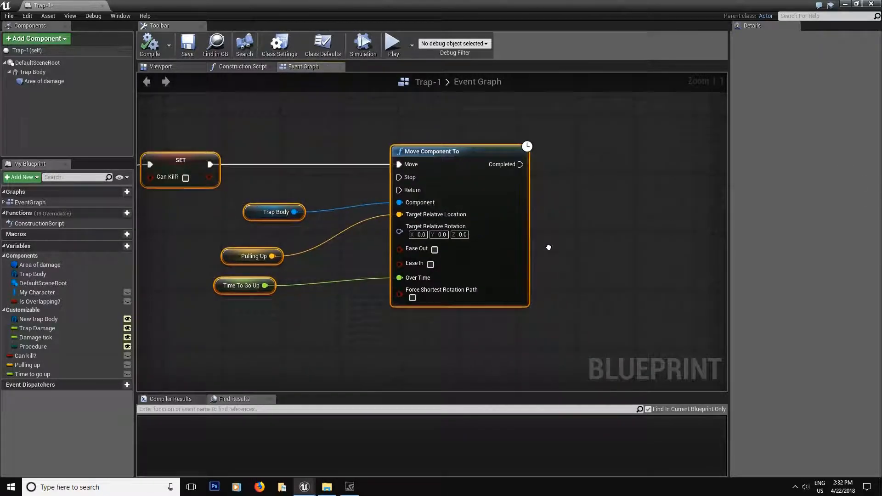
pyautogui.click(130, 365)
pyautogui.click(128, 373)
pyautogui.moveTo(40, 366); pyautogui.dragTo(37, 310)
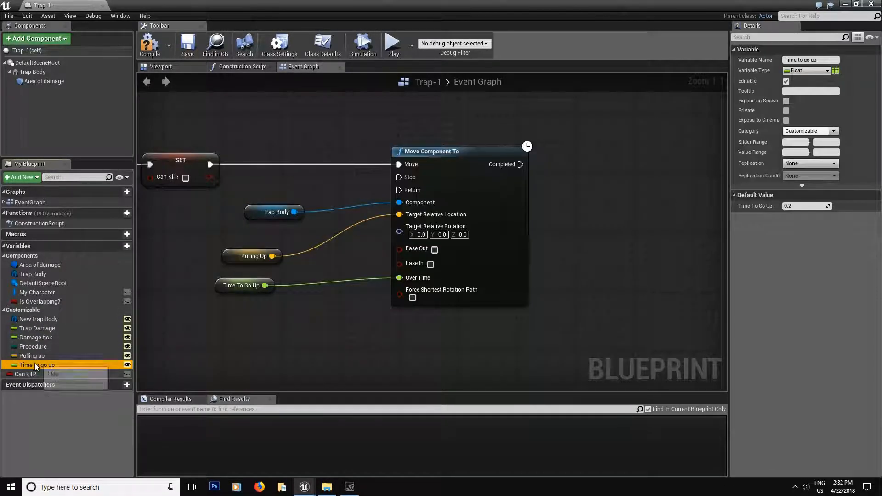
# - Move the Can kill? variable into the Components category and keep that category above Customizable
pyautogui.moveTo(29, 376); pyautogui.dragTo(28, 255)
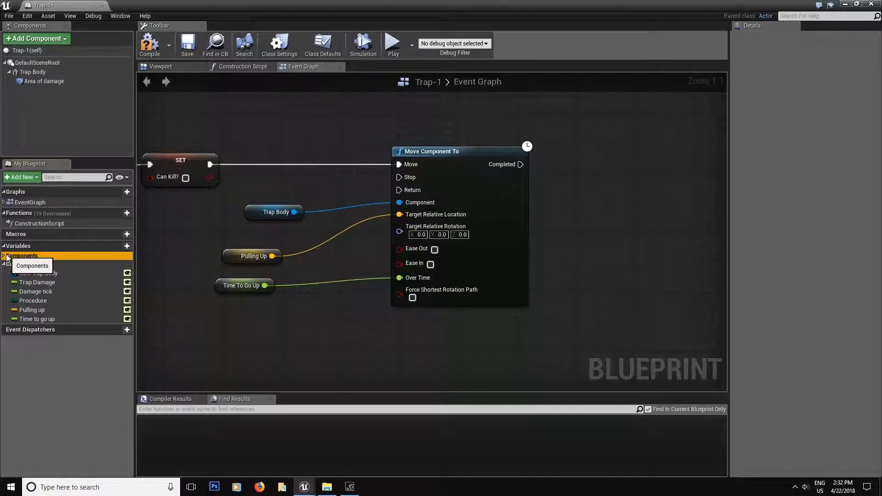
pyautogui.doubleClick(29, 255)
pyautogui.click(34, 318)
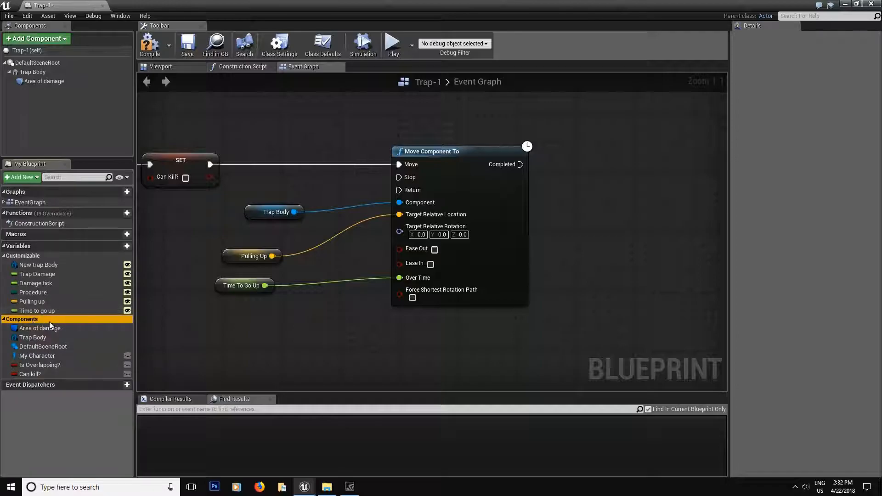
pyautogui.moveTo(22, 319); pyautogui.dragTo(27, 256)
# - Add a Retriggerable Delay node on the Completed output of Move Component To and place it farther along the graph
pyautogui.moveTo(247, 341); pyautogui.dragTo(184, 377, button='right')
pyautogui.moveTo(457, 201); pyautogui.dragTo(651, 263)
pyautogui.write('ret')
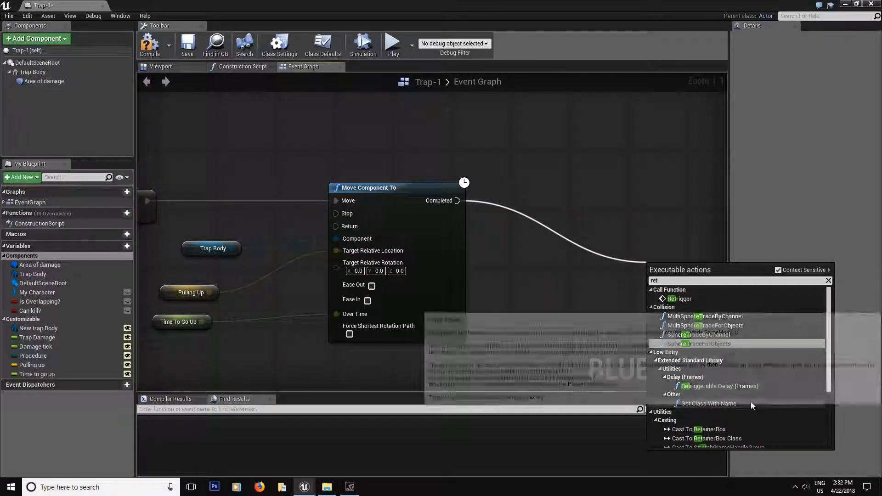
pyautogui.scroll(-2, 721, 409)
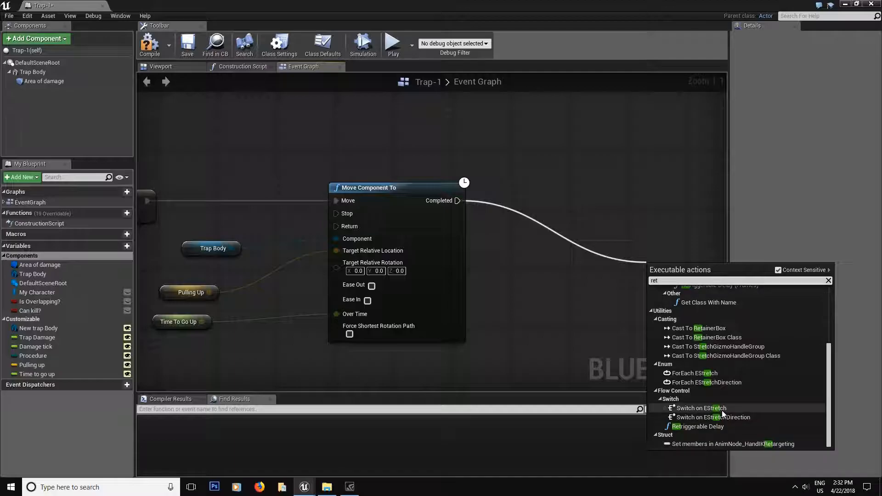
pyautogui.click(734, 424)
pyautogui.moveTo(571, 260); pyautogui.dragTo(353, 232, button='right')
pyautogui.moveTo(463, 250); pyautogui.dragTo(617, 288)
# - Promote the Retriggerable Delay's Duration to a variable named Time between ticks and arrange both nodes so the wires are clear
pyautogui.moveTo(545, 312); pyautogui.dragTo(482, 284, button='right')
pyautogui.moveTo(526, 275); pyautogui.dragTo(472, 301)
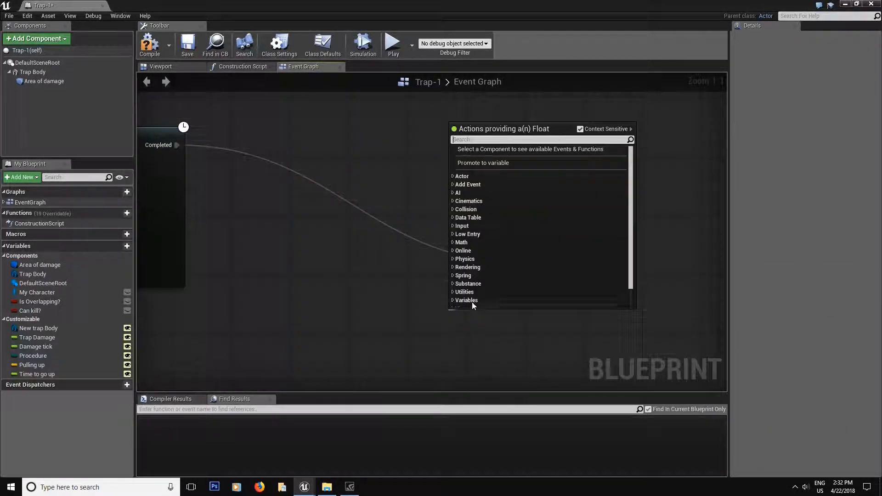
pyautogui.click(509, 163)
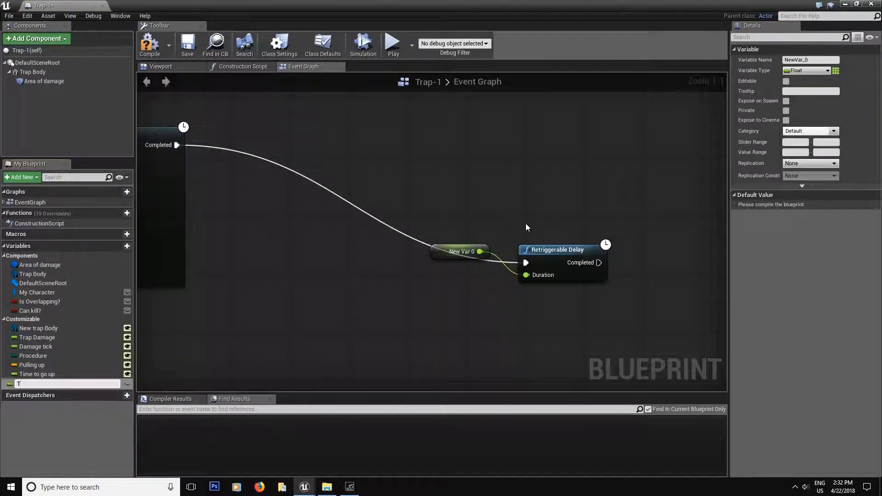
pyautogui.write('Time between ticks')
pyautogui.press('Return')
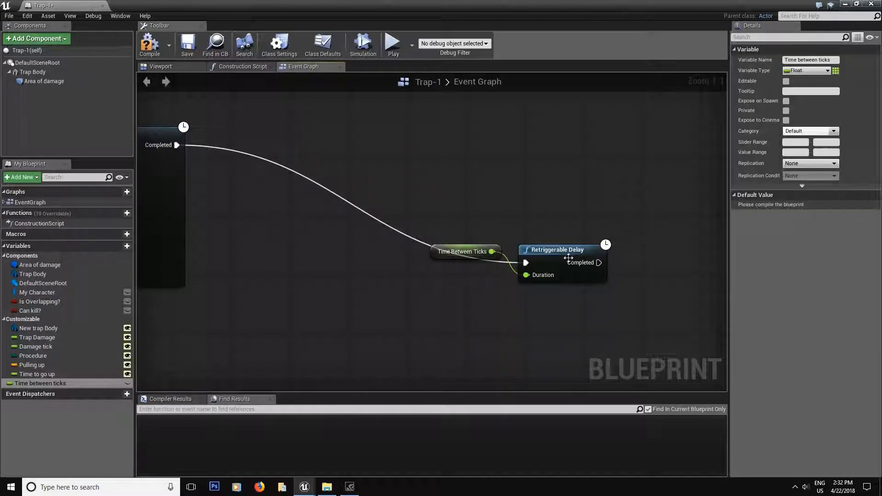
pyautogui.moveTo(446, 257); pyautogui.dragTo(421, 314)
pyautogui.moveTo(552, 254); pyautogui.dragTo(572, 275)
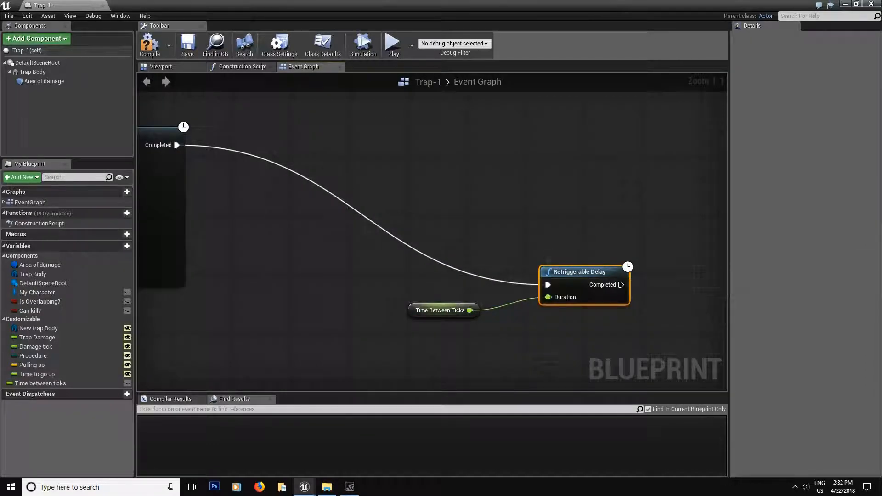
# - Save the blueprint and open the default value of the Time Between Ticks variable for editing
pyautogui.moveTo(331, 237); pyautogui.dragTo(554, 270, button='right')
pyautogui.moveTo(197, 301); pyautogui.dragTo(337, 285, button='right')
pyautogui.moveTo(592, 269); pyautogui.dragTo(137, 178, button='right')
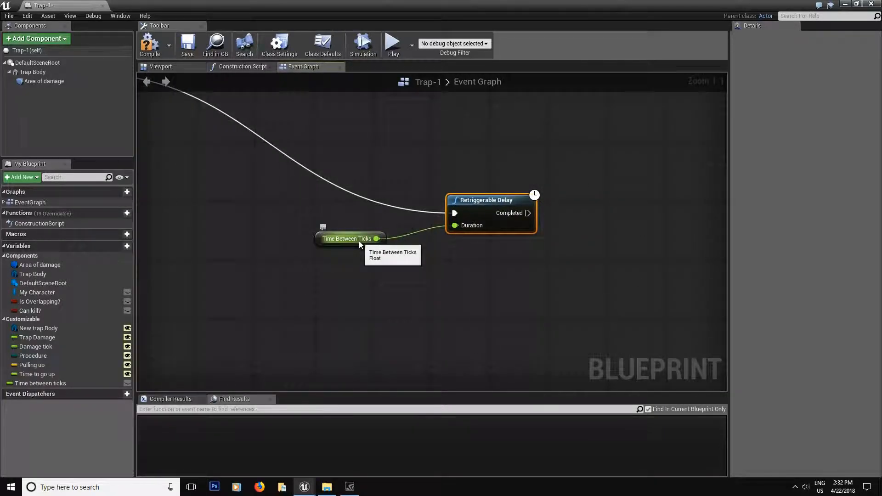
pyautogui.click(342, 242)
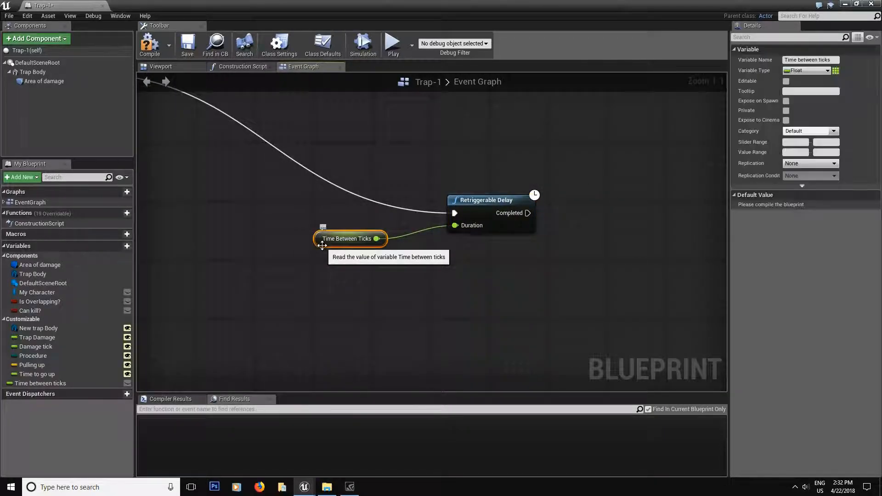
pyautogui.click(186, 46)
pyautogui.click(801, 209)
# - Set the default value of the Time To Go Up variable to 1.0, and compile and save the blueprint
pyautogui.moveTo(410, 294); pyautogui.dragTo(666, 321, button='right')
pyautogui.moveTo(287, 315); pyautogui.dragTo(446, 308, button='right')
pyautogui.click(200, 209)
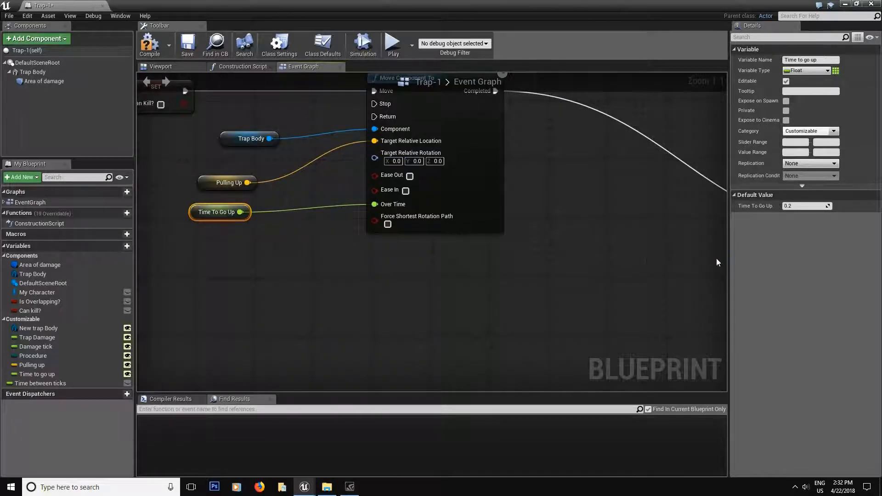
pyautogui.moveTo(657, 274); pyautogui.dragTo(383, 293, button='right')
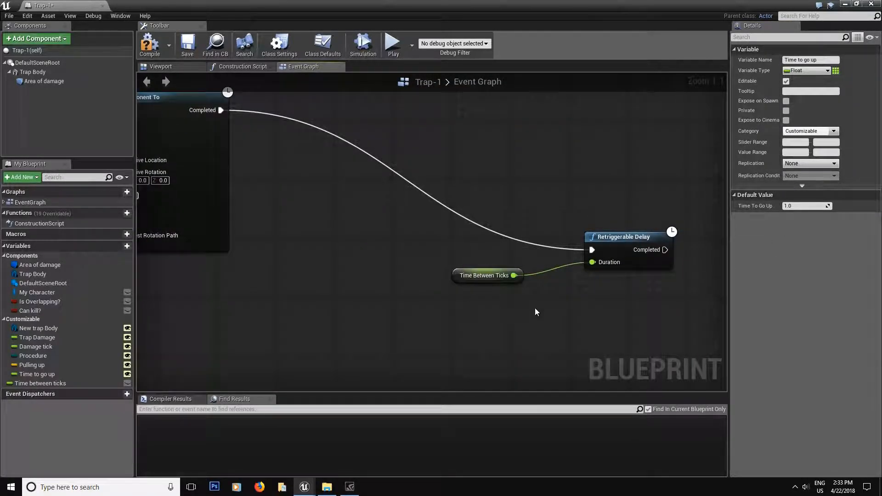
pyautogui.click(534, 308)
pyautogui.moveTo(135, 56); pyautogui.dragTo(138, 54)
pyautogui.click(151, 45)
pyautogui.click(190, 45)
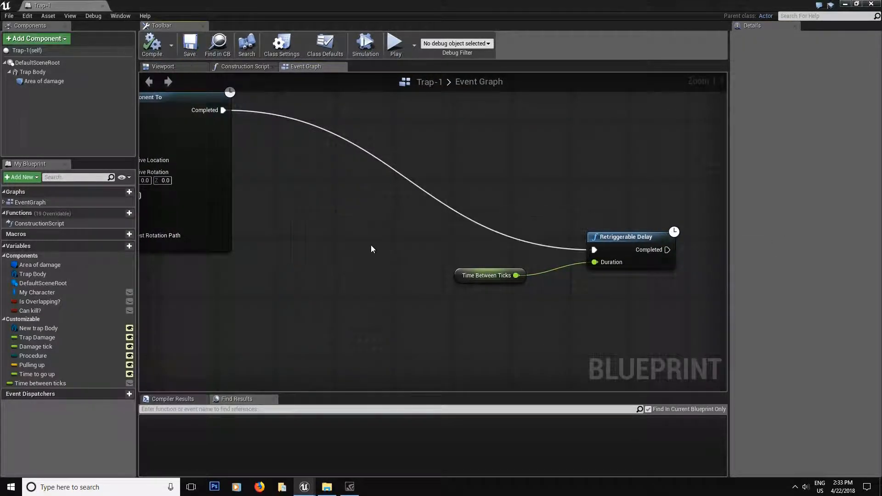
# - Call the Pillar Stump Loop event from the Retriggerable Delay's Completed output and line the call node up beside the delay
pyautogui.moveTo(692, 303); pyautogui.dragTo(555, 278, button='right')
pyautogui.moveTo(526, 231); pyautogui.dragTo(426, 246, button='right')
pyautogui.moveTo(428, 240); pyautogui.dragTo(534, 254)
pyautogui.write('pilal')
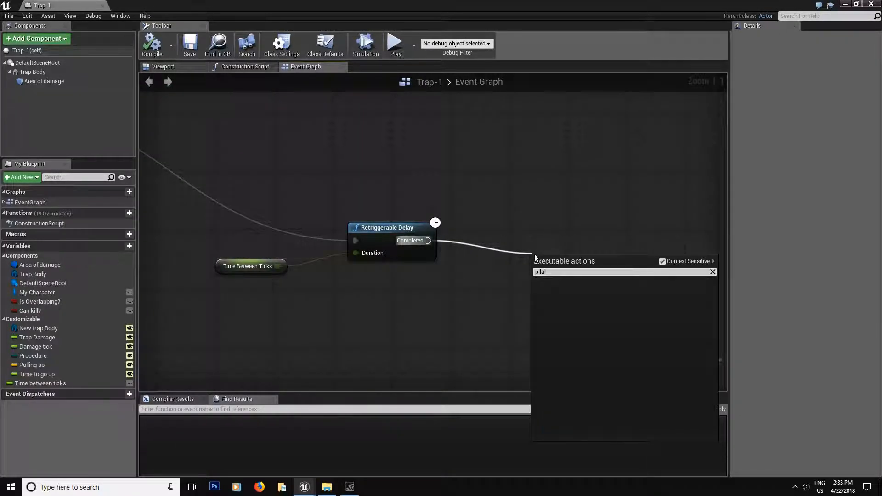
pyautogui.press('BackSpace')
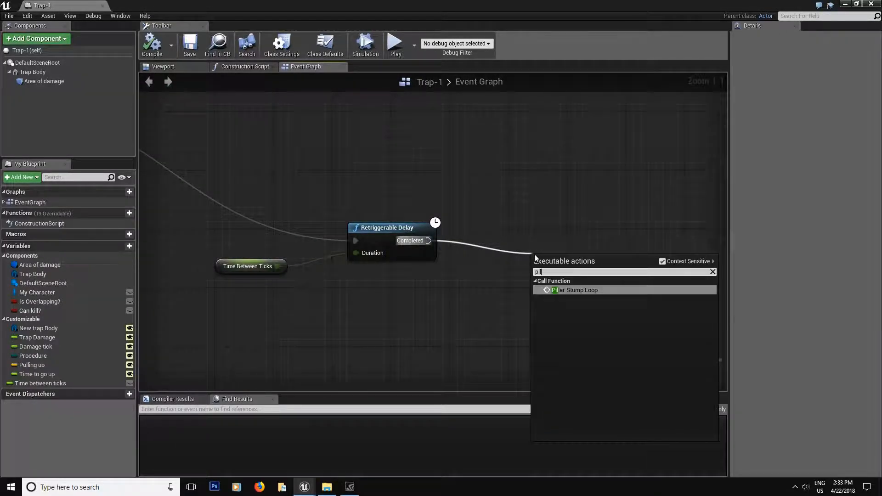
pyautogui.click(578, 288)
pyautogui.moveTo(566, 264); pyautogui.dragTo(587, 229)
# - Duplicate the SET Can Kill? node below the original, connect it to the FlipFlop's B output and enable Can Kill? on it
pyautogui.scroll(-4, 571, 276)
pyautogui.moveTo(370, 301); pyautogui.dragTo(594, 297, button='right')
pyautogui.moveTo(455, 301); pyautogui.dragTo(378, 275, button='right')
pyautogui.moveTo(295, 300); pyautogui.dragTo(357, 307, button='right')
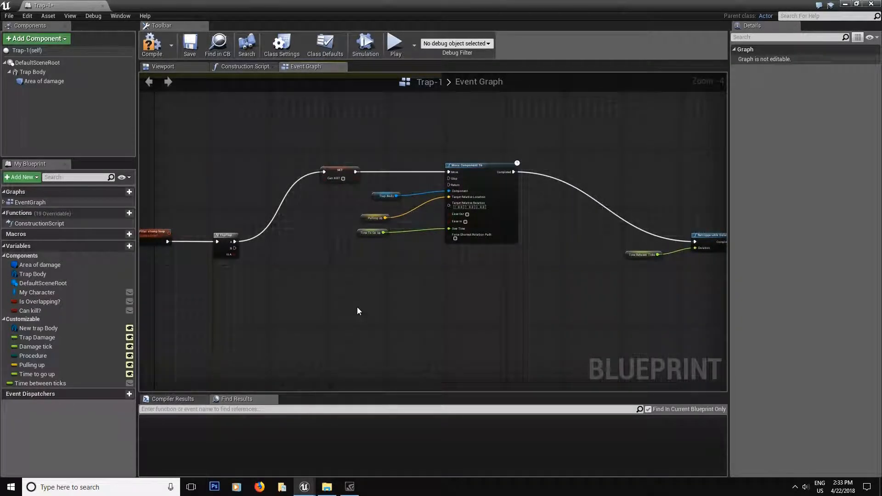
pyautogui.moveTo(357, 307); pyautogui.dragTo(351, 299, button='right')
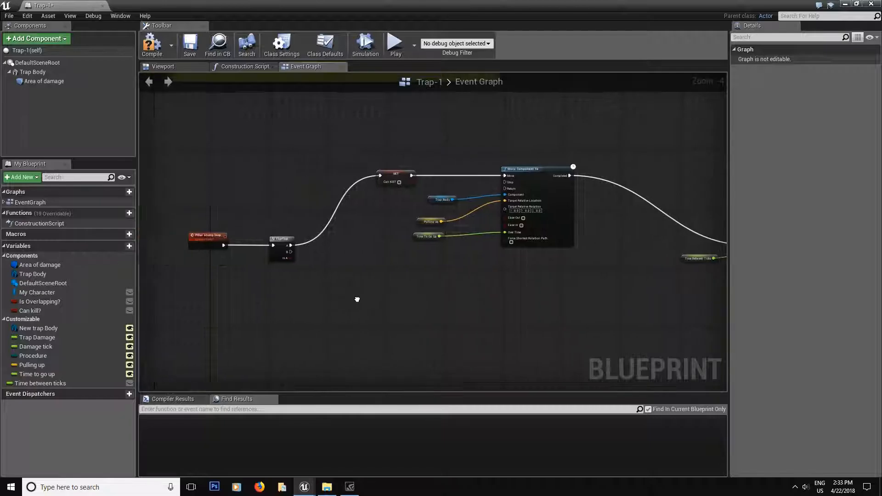
pyautogui.scroll(4, 351, 300)
pyautogui.rightClick(412, 293)
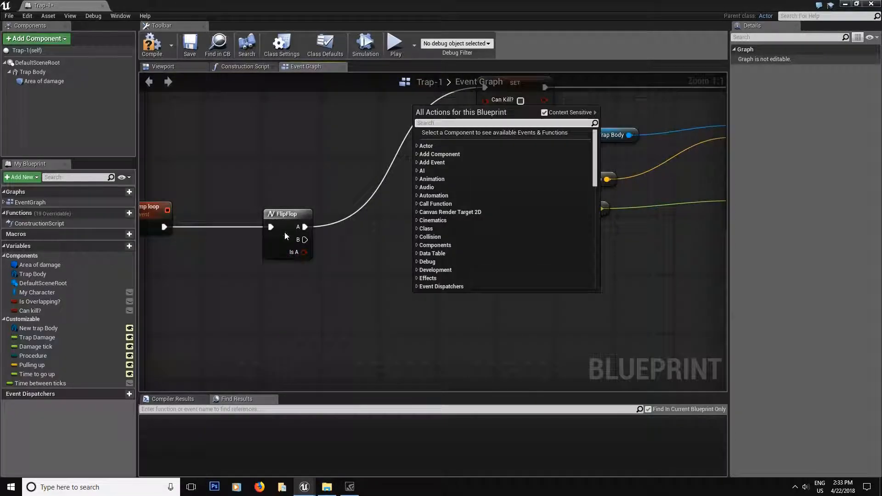
pyautogui.click(357, 255)
pyautogui.moveTo(366, 253); pyautogui.dragTo(328, 277, button='right')
pyautogui.moveTo(464, 219); pyautogui.dragTo(437, 112)
pyautogui.hotkey('ctrl', 'c')
pyautogui.moveTo(440, 325); pyautogui.dragTo(408, 216, button='right')
pyautogui.click(399, 255)
pyautogui.hotkey('ctrl', 'v')
pyautogui.moveTo(418, 259); pyautogui.dragTo(235, 155)
# - Move the Can Kill? node closer to its Branch in the Instant death procedure group and save the blueprint
pyautogui.scroll(-3, 587, 282)
pyautogui.scroll(-4, 587, 282)
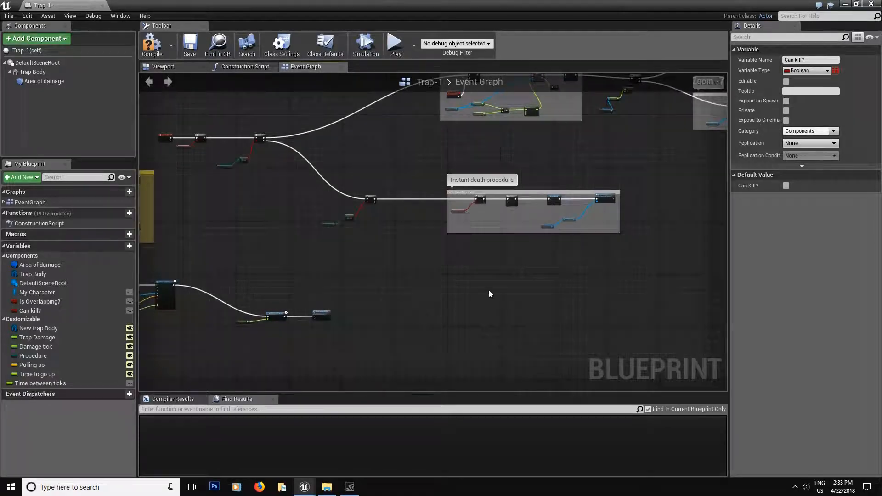
pyautogui.scroll(7, 423, 233)
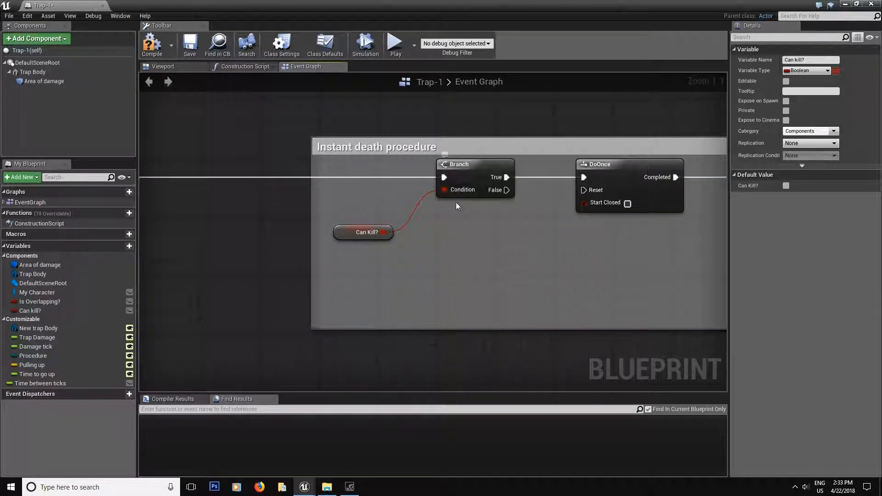
pyautogui.moveTo(341, 234); pyautogui.dragTo(364, 222)
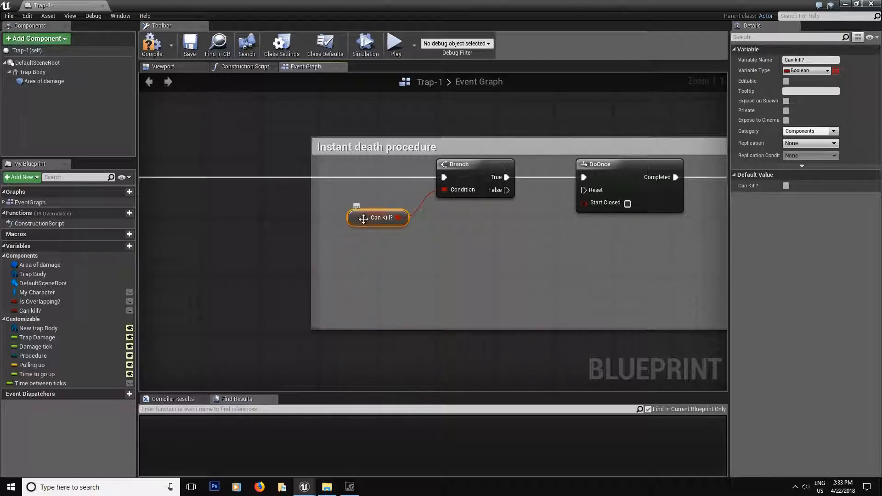
pyautogui.click(190, 43)
# - Add a Move Component To node after the SET Can Kill? node on the FlipFlop's B branch and align it with that node
pyautogui.moveTo(324, 294); pyautogui.dragTo(475, 271, button='right')
pyautogui.scroll(-4, 475, 271)
pyautogui.moveTo(297, 309); pyautogui.dragTo(493, 316, button='right')
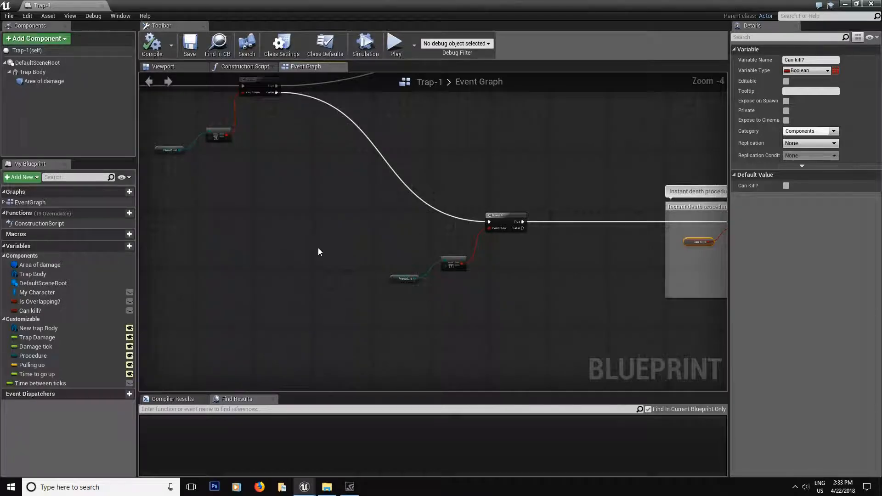
pyautogui.moveTo(321, 252); pyautogui.dragTo(473, 290, button='right')
pyautogui.scroll(-4, 471, 289)
pyautogui.moveTo(422, 340); pyautogui.dragTo(435, 167, button='right')
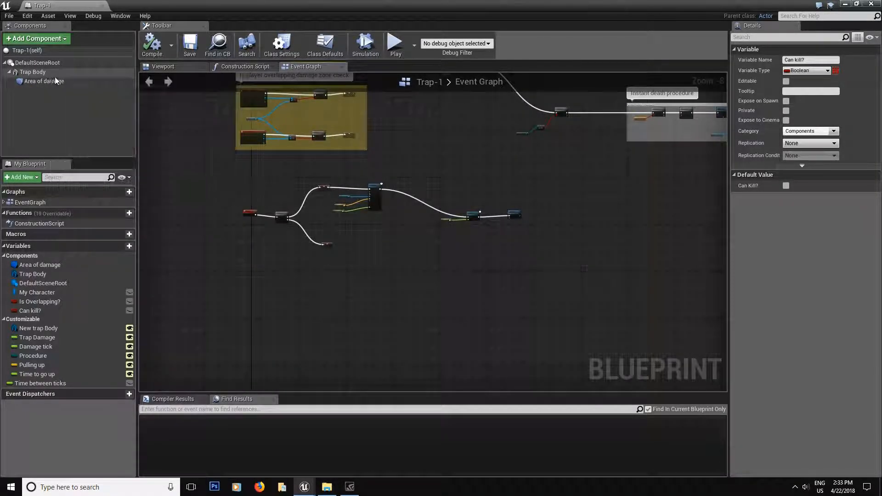
pyautogui.scroll(6, 400, 297)
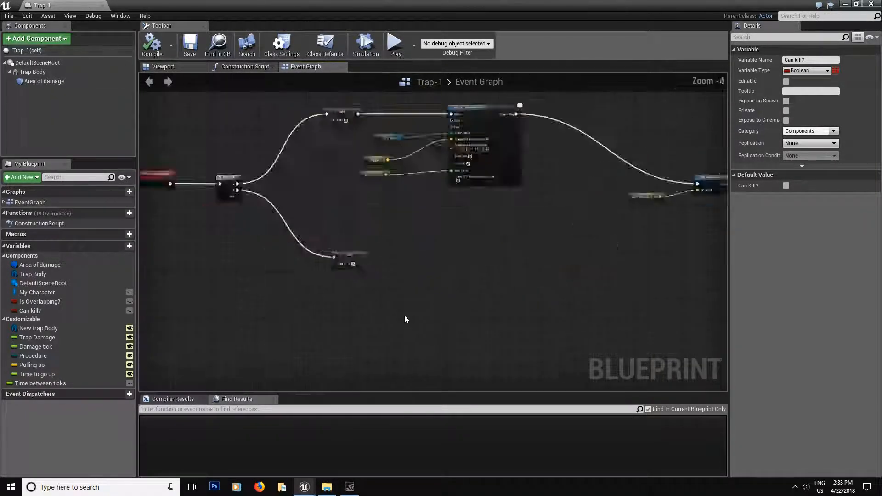
pyautogui.moveTo(379, 288); pyautogui.dragTo(411, 345, button='right')
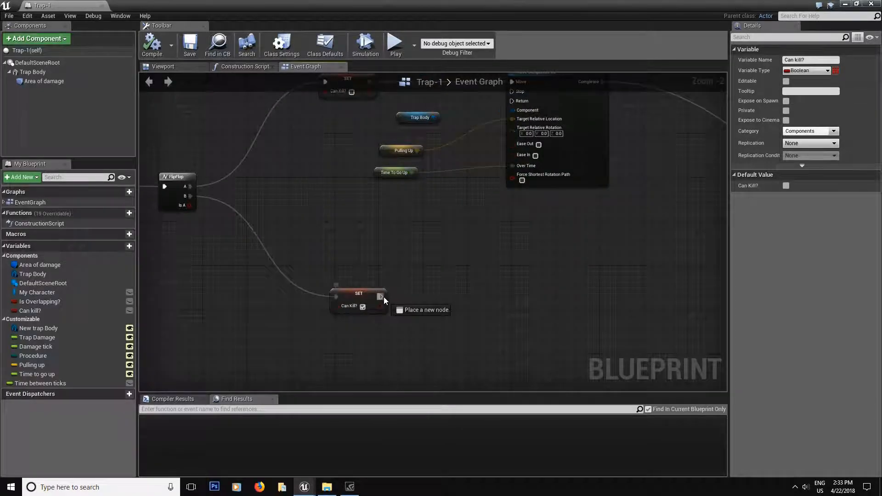
pyautogui.moveTo(384, 297); pyautogui.dragTo(491, 338)
pyautogui.write('mve')
pyautogui.press('BackSpace')
pyautogui.press('BackSpace')
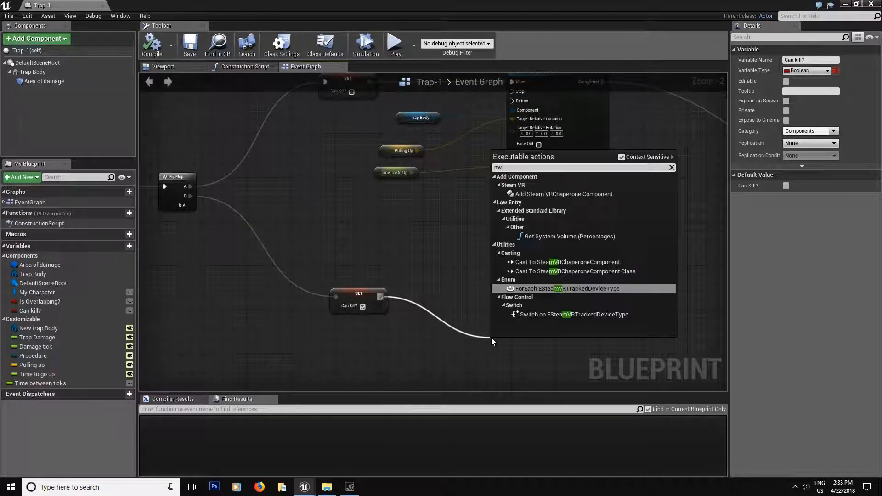
pyautogui.write('oe')
pyautogui.write('ve')
pyautogui.press('BackSpace')
pyautogui.press('BackSpace')
pyautogui.press('BackSpace')
pyautogui.write('ve')
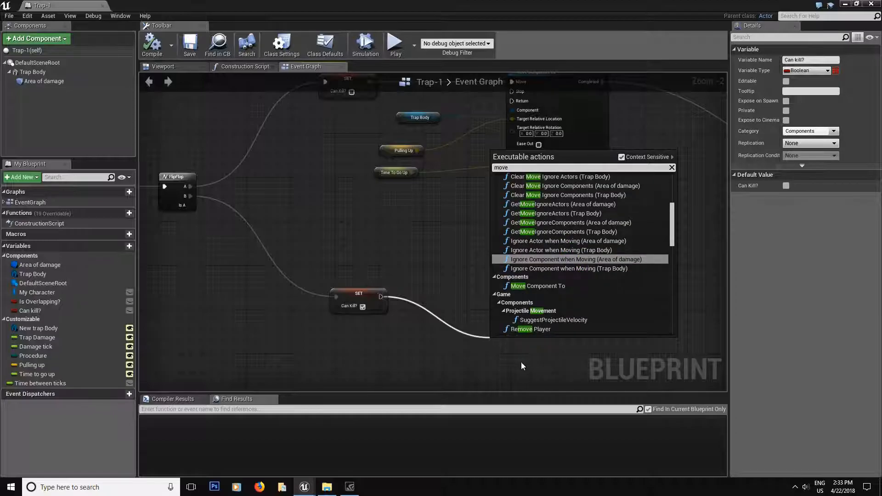
pyautogui.click(539, 285)
pyautogui.moveTo(531, 351); pyautogui.dragTo(575, 294)
# - Connect a Trap Body reference to the Component input of the new Move Component To node and place it to the node's left
pyautogui.moveTo(575, 294); pyautogui.dragTo(651, 217, button='right')
pyautogui.moveTo(32, 72); pyautogui.dragTo(616, 248)
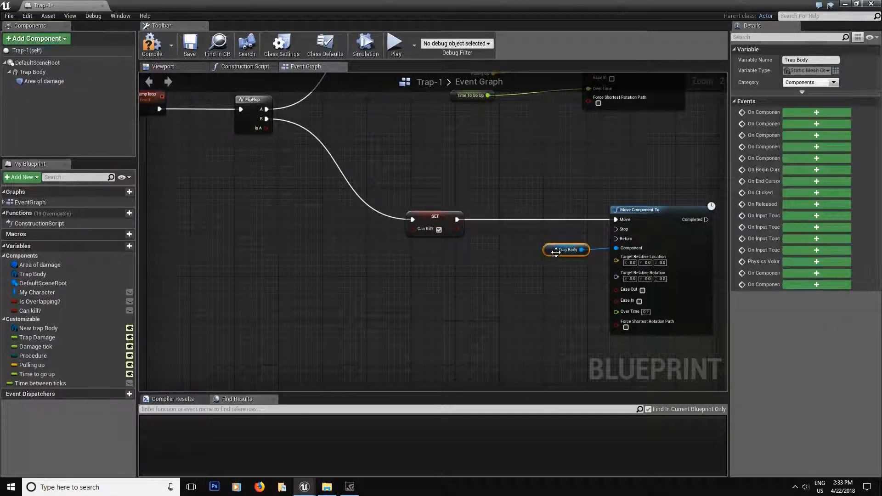
pyautogui.scroll(2, 530, 301)
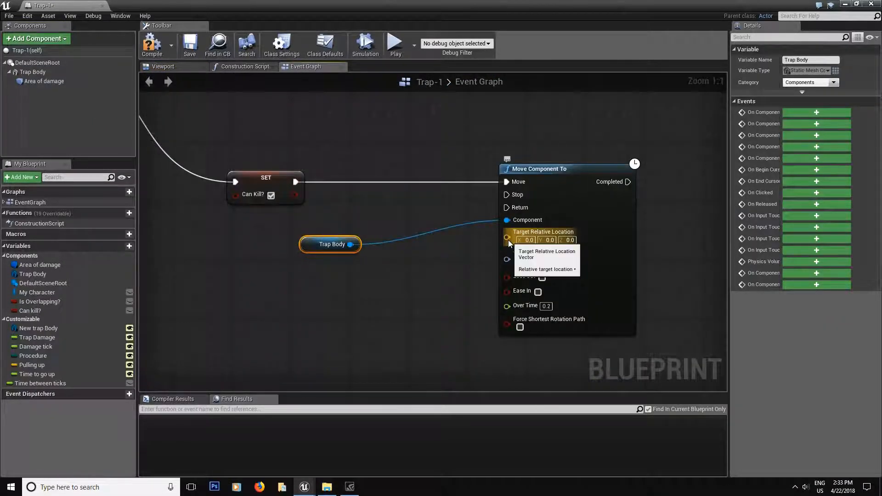
# - Promote Target Relative Location to a variable named Pillar stump down, place its node below Trap Body and save the blueprint
pyautogui.moveTo(507, 238); pyautogui.dragTo(354, 315)
pyautogui.click(394, 173)
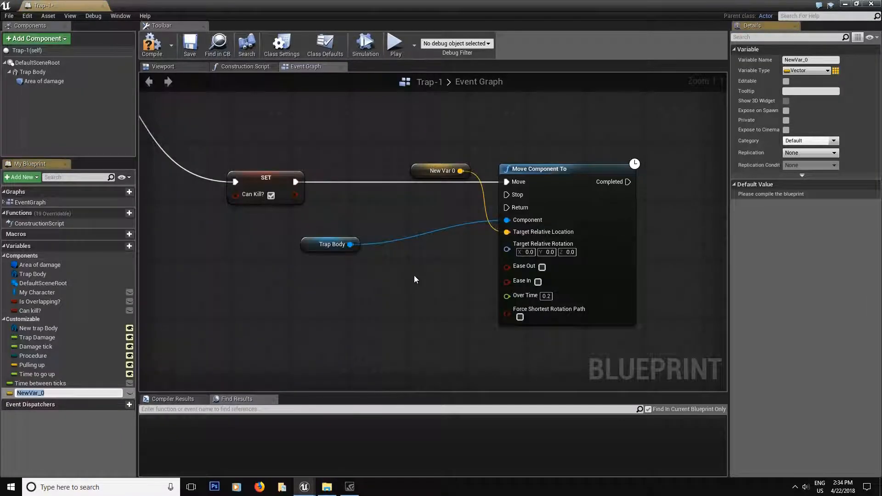
pyautogui.write('Pillar stump down')
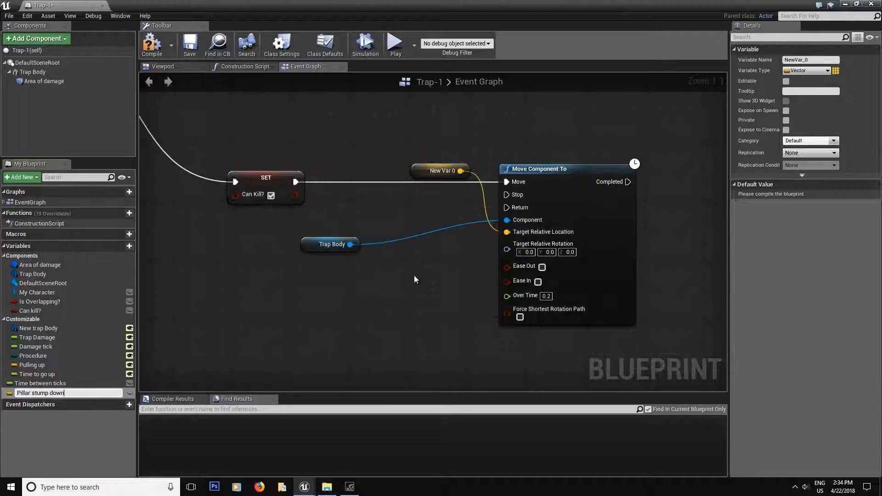
pyautogui.press('Return')
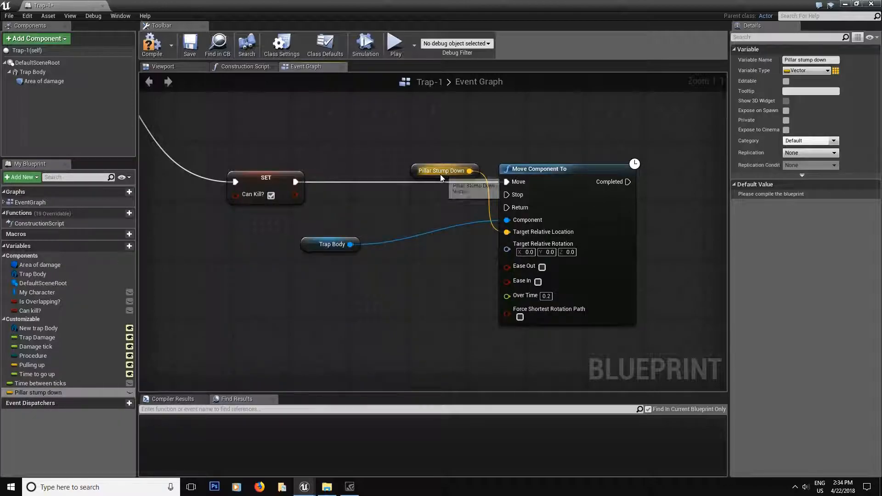
pyautogui.moveTo(445, 178); pyautogui.dragTo(339, 289)
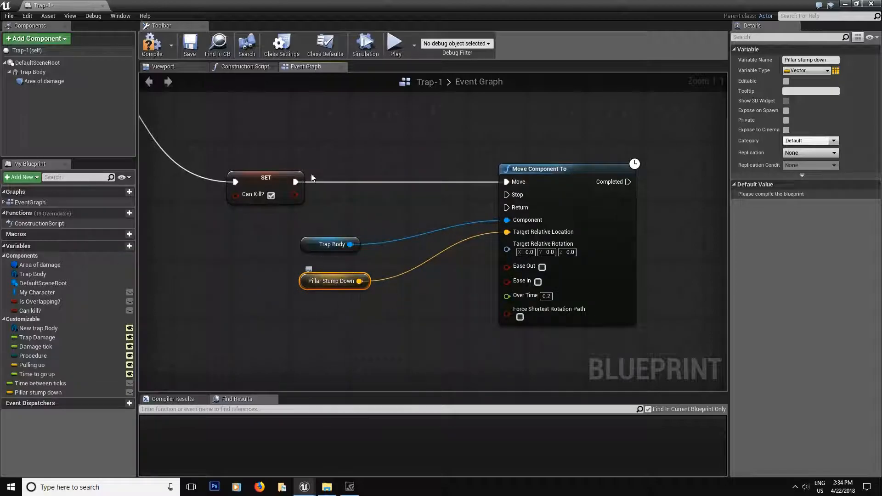
pyautogui.click(193, 49)
# - Promote Over Time to a variable named Time to go down, place its node below Pillar Stump Down and save the blueprint
pyautogui.moveTo(440, 291); pyautogui.dragTo(444, 256, button='right')
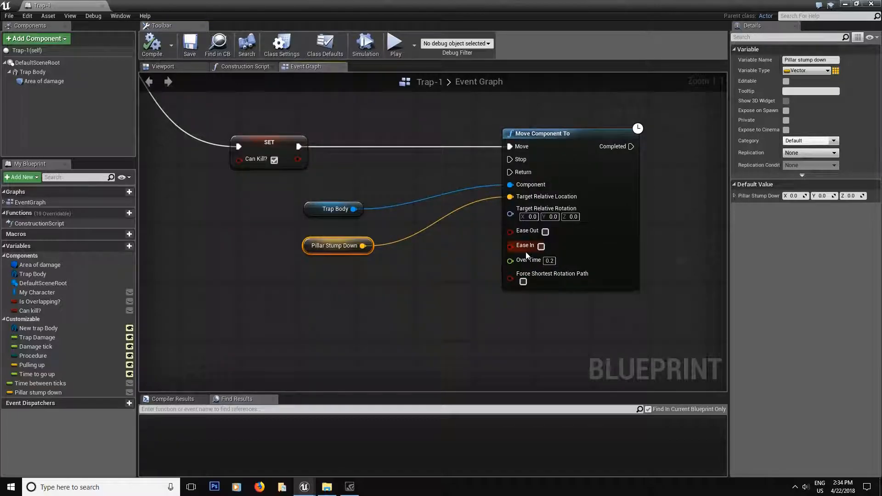
pyautogui.moveTo(510, 261); pyautogui.dragTo(377, 283)
pyautogui.click(404, 323)
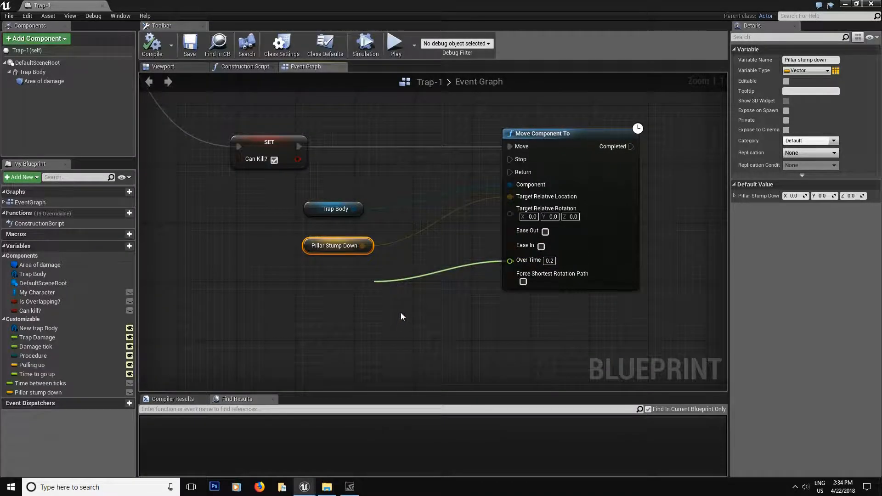
pyautogui.write('Time to go down')
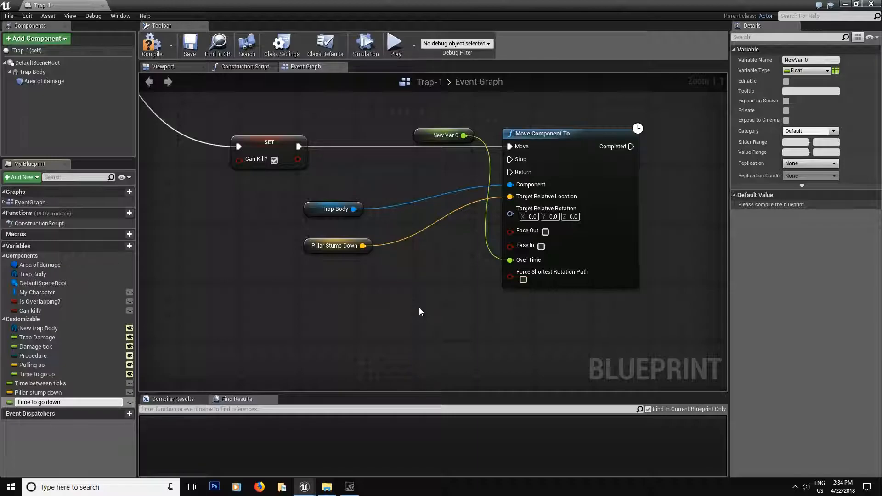
pyautogui.press('Return')
pyautogui.moveTo(430, 135); pyautogui.dragTo(334, 282)
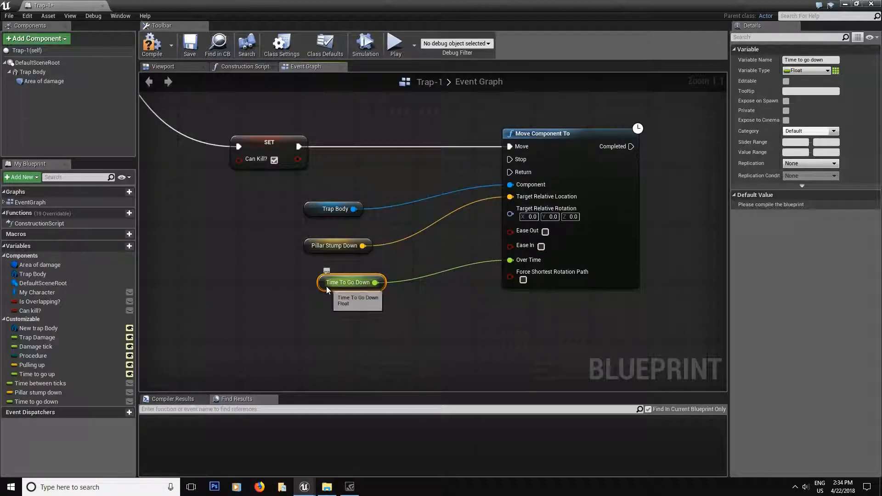
pyautogui.click(190, 46)
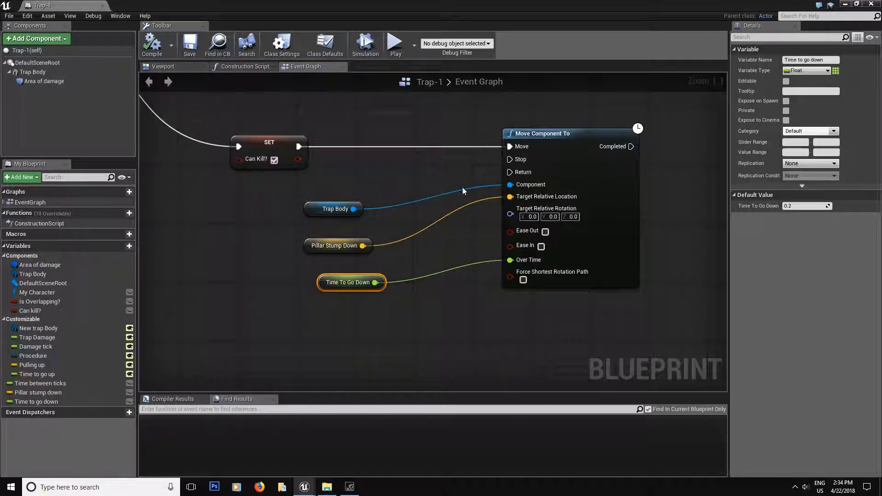
pyautogui.moveTo(655, 213); pyautogui.dragTo(494, 217, button='right')
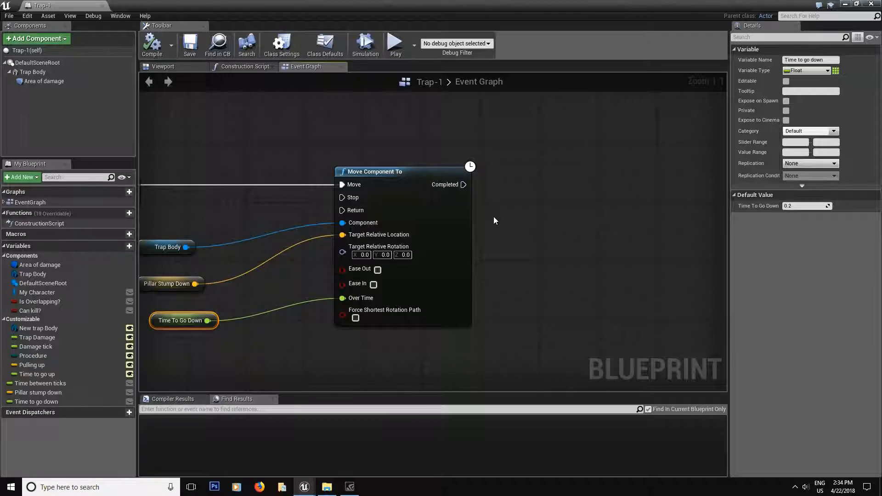
pyautogui.moveTo(181, 206); pyautogui.dragTo(344, 245, button='right')
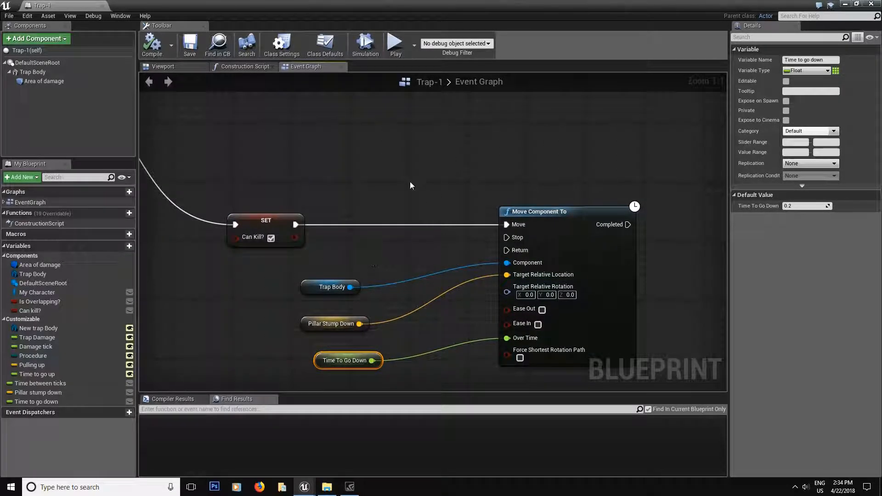
pyautogui.moveTo(619, 251); pyautogui.dragTo(444, 177, button='right')
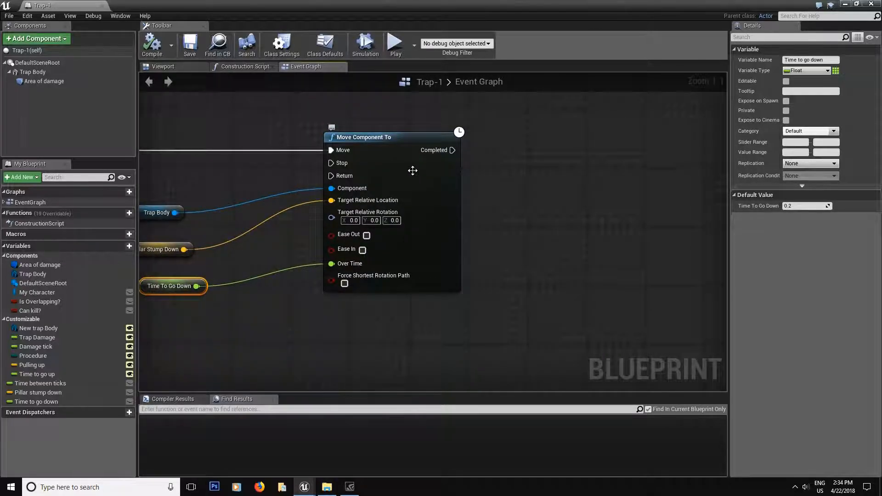
pyautogui.moveTo(452, 150); pyautogui.dragTo(436, 166)
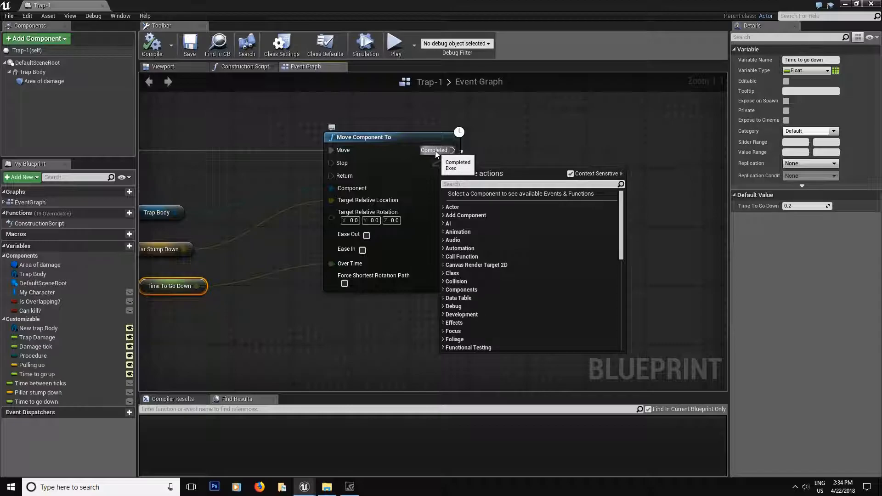
pyautogui.click(542, 153)
pyautogui.moveTo(453, 150); pyautogui.dragTo(602, 144)
pyautogui.click(526, 203)
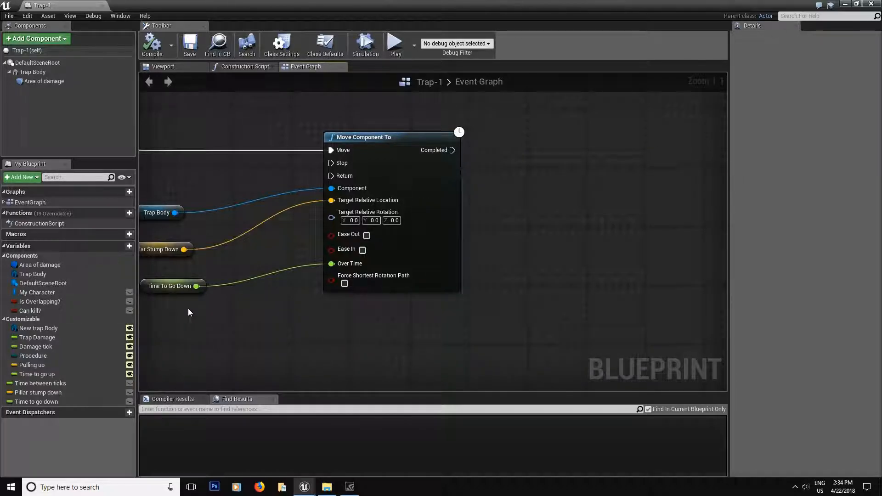
pyautogui.moveTo(453, 239); pyautogui.dragTo(384, 251, button='right')
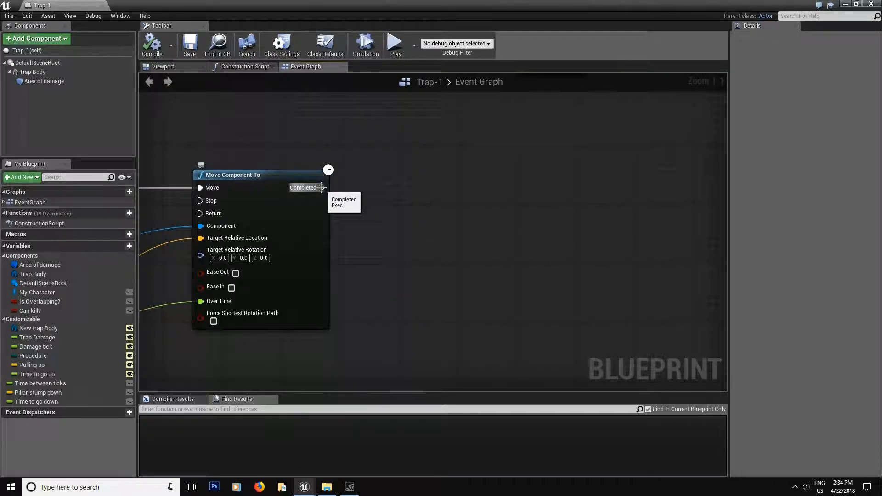
pyautogui.click(37, 39)
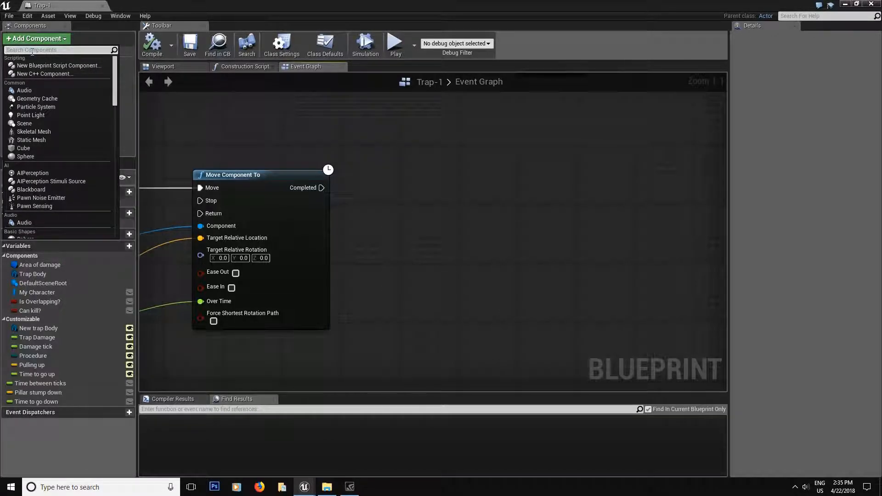
pyautogui.write('Soun')
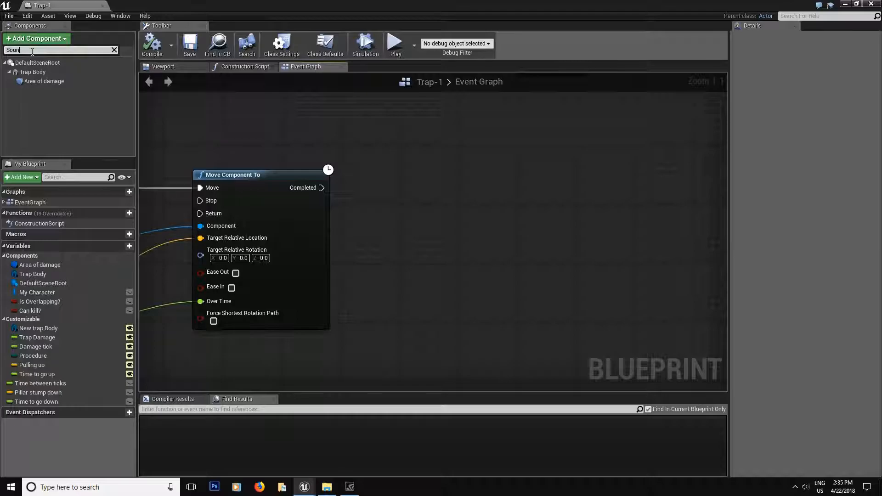
pyautogui.press('BackSpace')
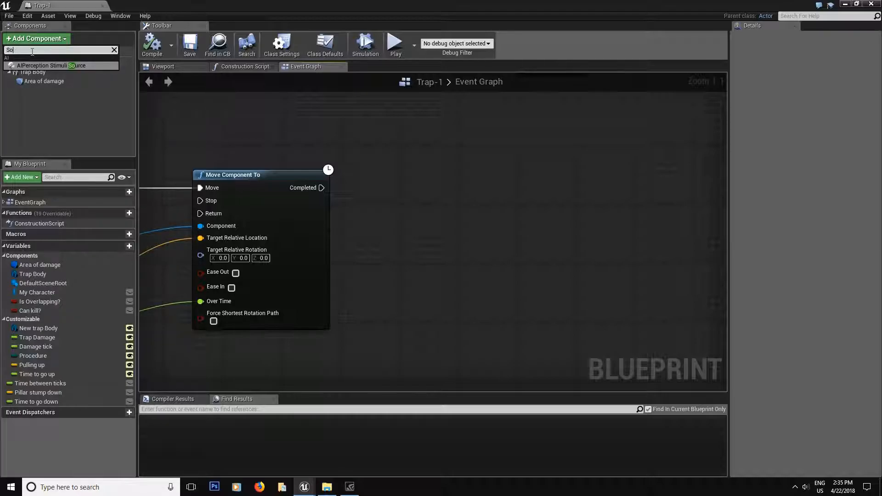
pyautogui.press('BackSpace')
pyautogui.press('BackSpace')
pyautogui.write('soun')
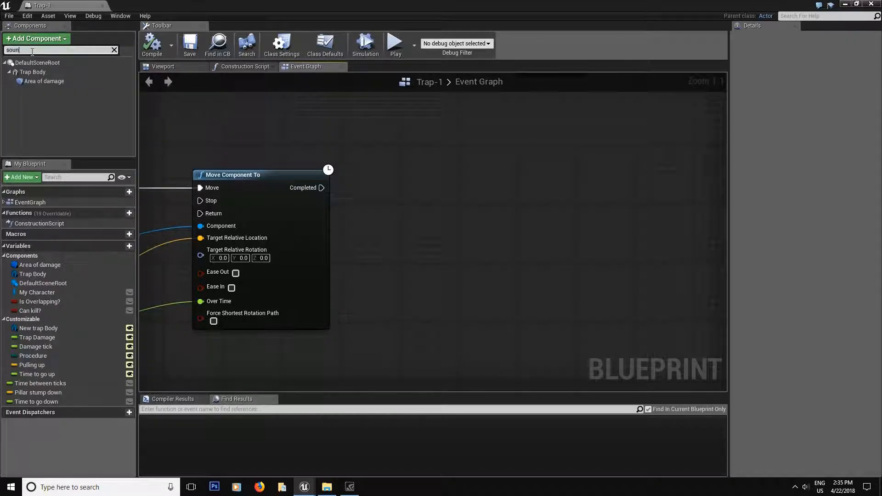
# - Add an Audio component named Trap Sfx to the blueprint and save it
pyautogui.click(33, 39)
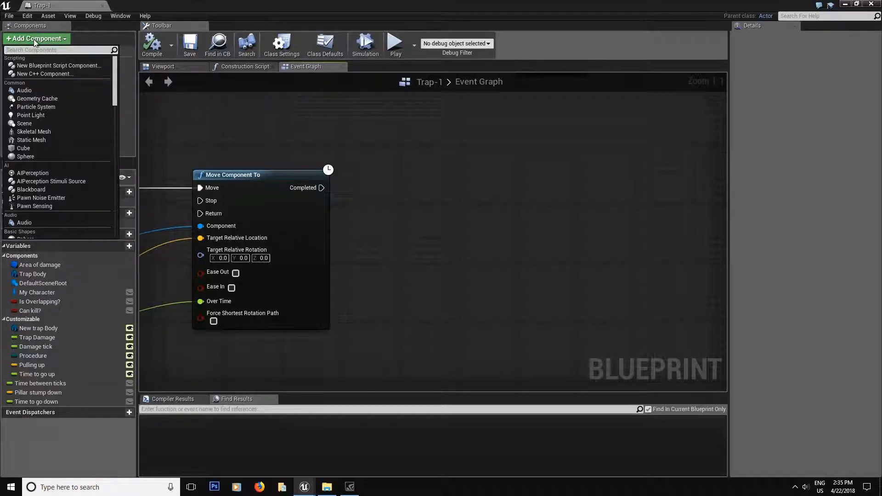
pyautogui.click(32, 89)
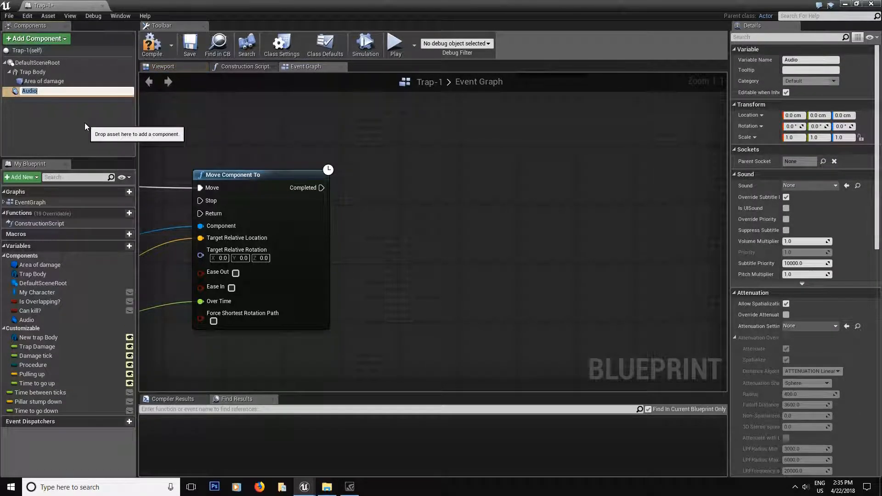
pyautogui.write('PiLL')
pyautogui.press('BackSpace')
pyautogui.press('BackSpace')
pyautogui.press('BackSpace')
pyautogui.press('BackSpace')
pyautogui.write('s')
pyautogui.press('BackSpace')
pyautogui.write('tR')
pyautogui.press('BackSpace')
pyautogui.press('BackSpace')
pyautogui.write('Trap Sfx')
pyautogui.press('Return')
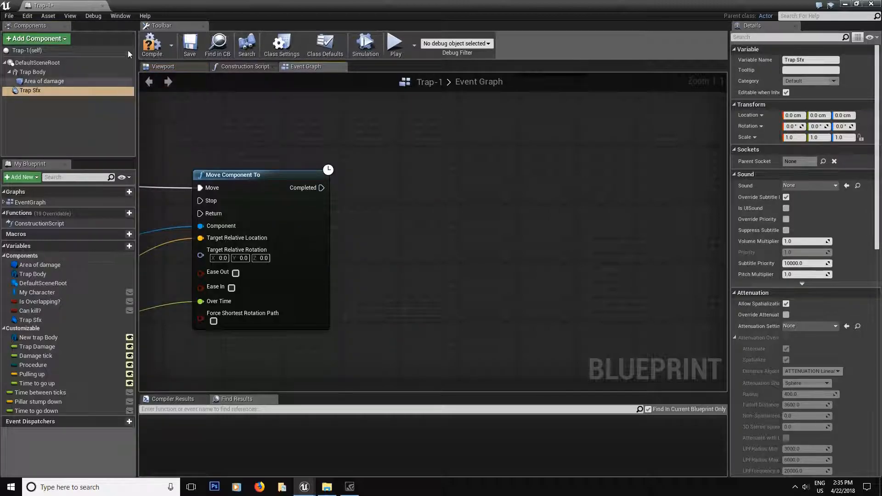
pyautogui.click(190, 46)
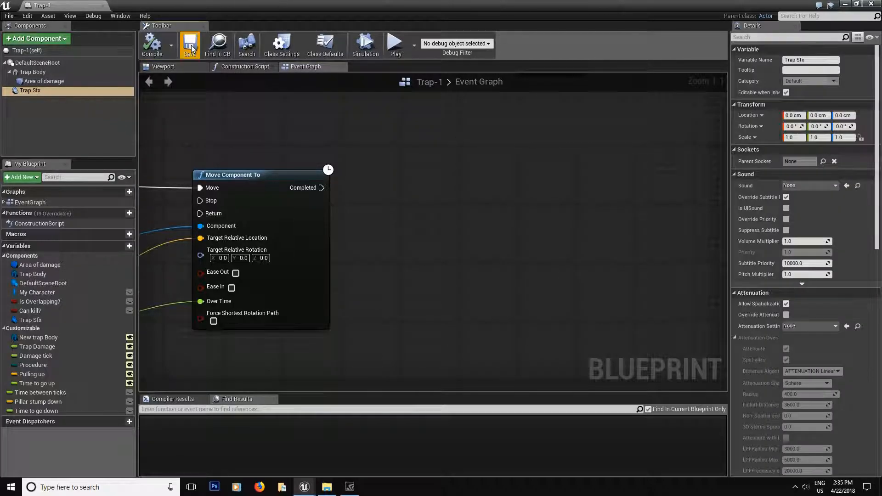
# - In the Construction Script, add a Set Sound node targeting Trap Sfx and connect it after Set Static Mesh
pyautogui.click(238, 66)
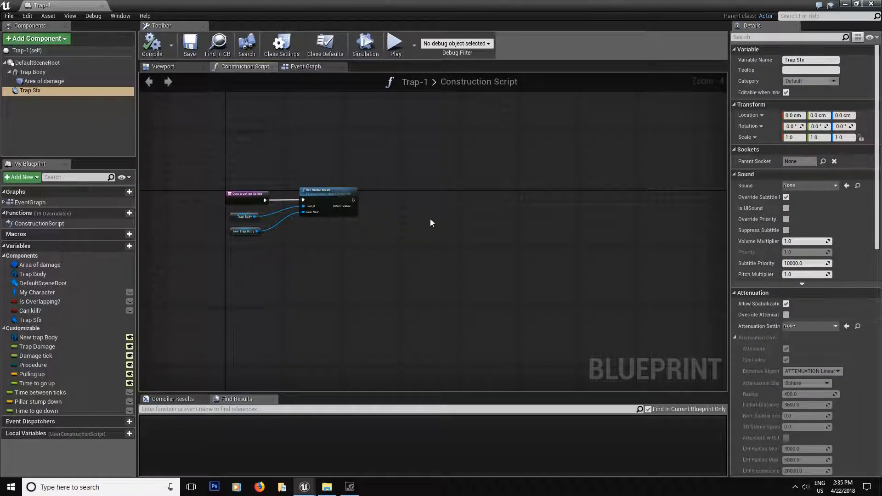
pyautogui.scroll(3, 414, 230)
pyautogui.moveTo(30, 91); pyautogui.dragTo(487, 228)
pyautogui.scroll(1, 414, 252)
pyautogui.write('set so')
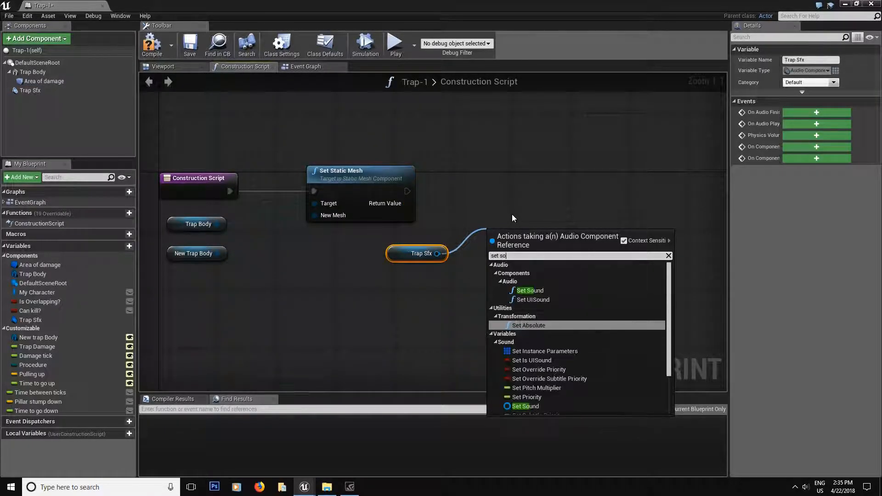
pyautogui.write('und')
pyautogui.click(549, 290)
pyautogui.moveTo(533, 250); pyautogui.dragTo(405, 190)
# - Promote Set Sound's New Sound input to a variable named Custom Sfx HERE and place its node below Trap Sfx
pyautogui.moveTo(550, 220); pyautogui.dragTo(432, 305)
pyautogui.click(479, 172)
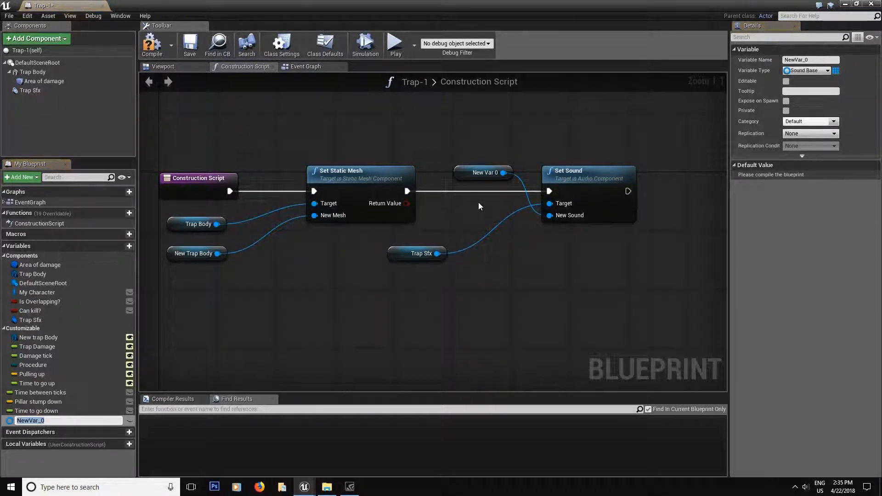
pyautogui.write('Custom Sfx')
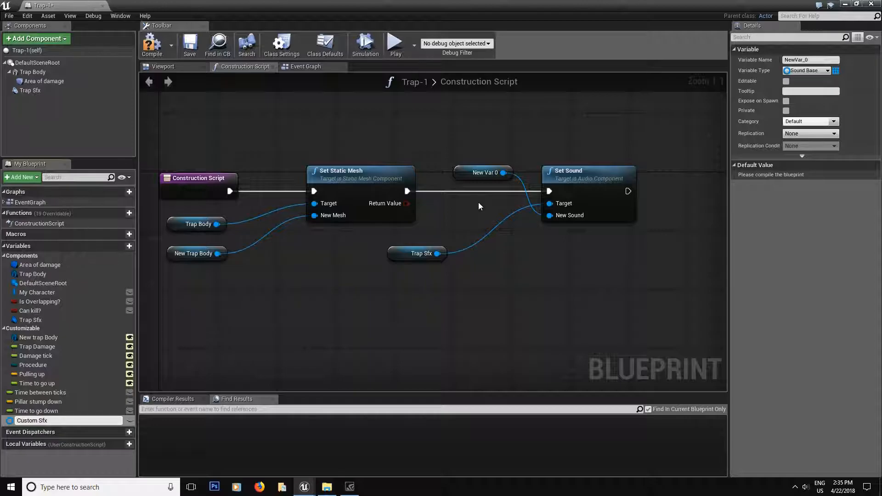
pyautogui.write('HERE')
pyautogui.press('Return')
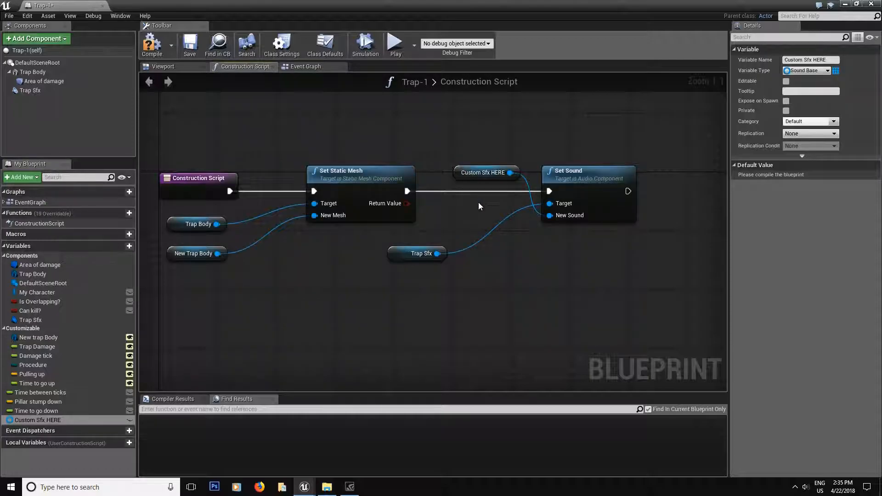
pyautogui.moveTo(475, 176); pyautogui.dragTo(414, 294)
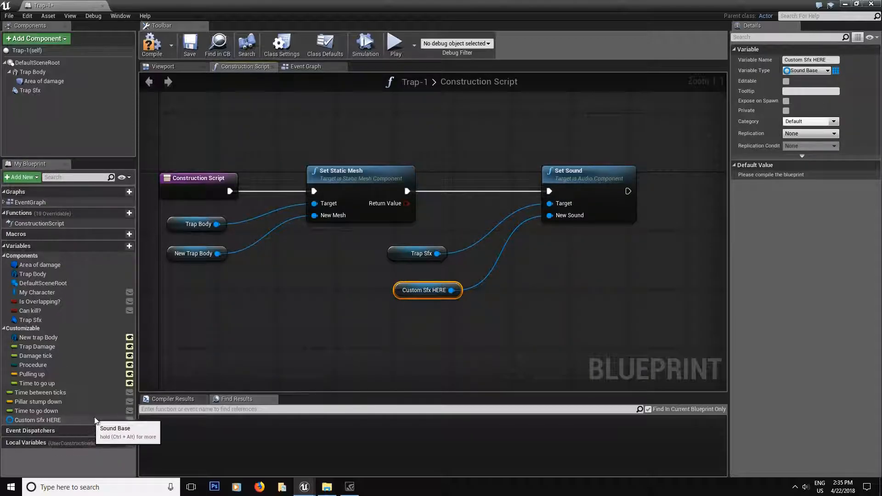
# - Make Custom Sfx HERE, Time to go down, Pillar stump down and Time between ticks instance-editable and move them into the Customizable category
pyautogui.click(130, 420)
pyautogui.click(129, 411)
pyautogui.click(129, 402)
pyautogui.click(129, 393)
pyautogui.click(50, 394)
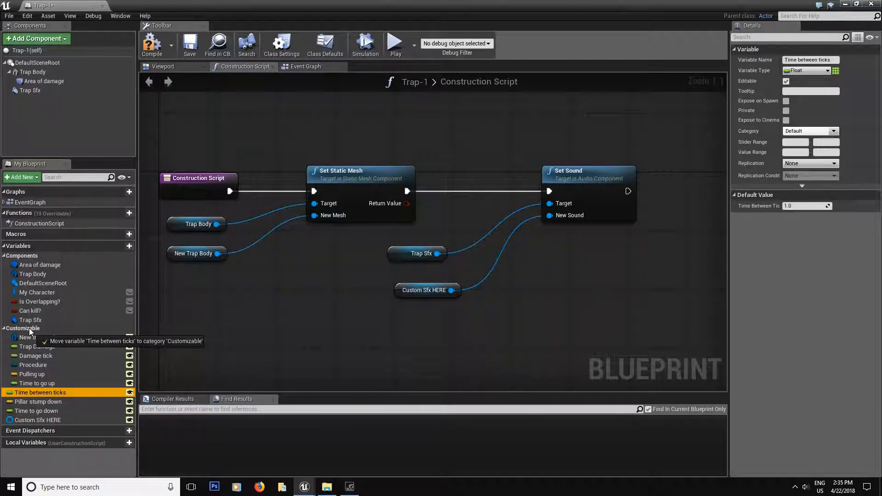
pyautogui.moveTo(30, 402); pyautogui.dragTo(27, 330)
pyautogui.moveTo(28, 419); pyautogui.dragTo(23, 331)
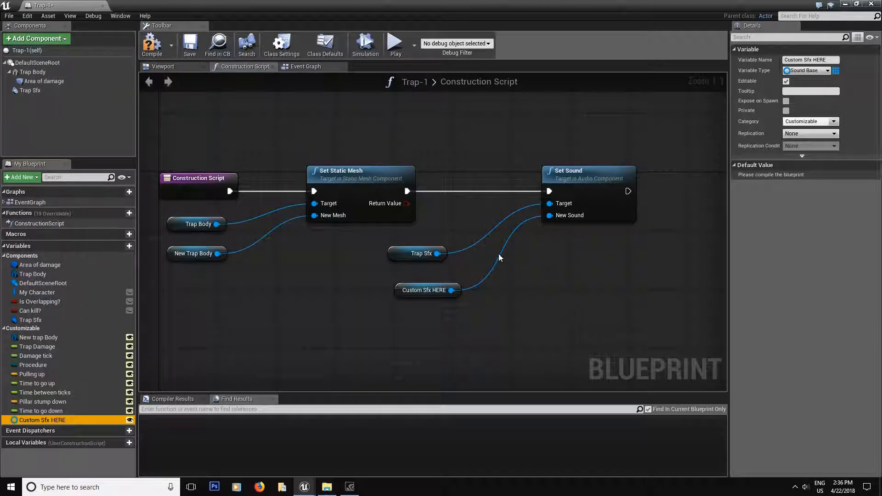
# - Add a Particle System component named Pillar spark, save the blueprint, and parent Trap Sfx and Pillar spark to Trap Body
pyautogui.click(36, 40)
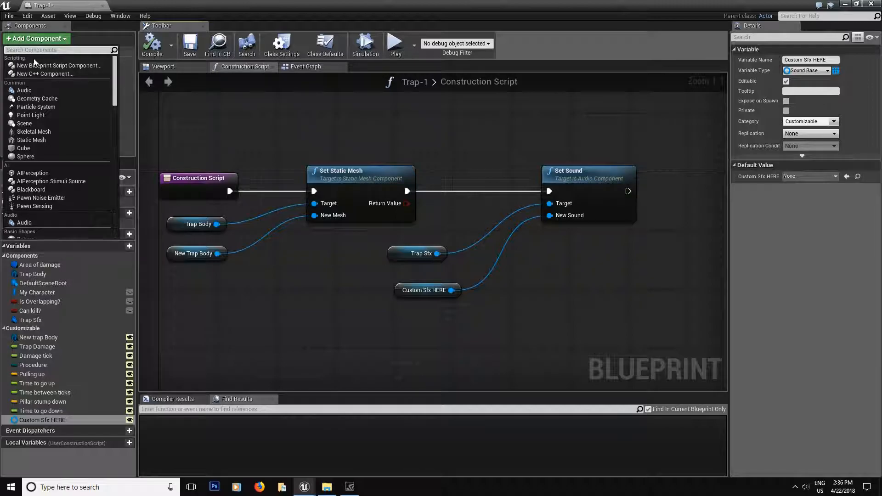
pyautogui.write('par')
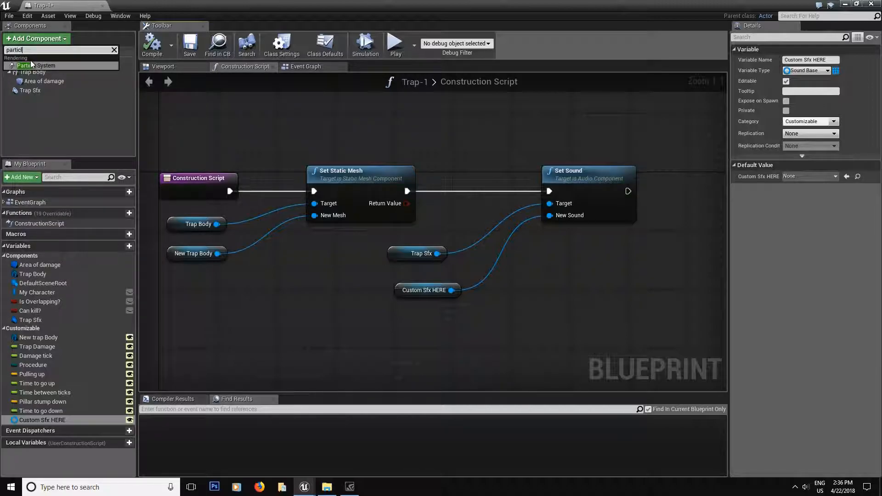
pyautogui.write('ticl')
pyautogui.click(37, 62)
pyautogui.write('Pillar spark')
pyautogui.press('Return')
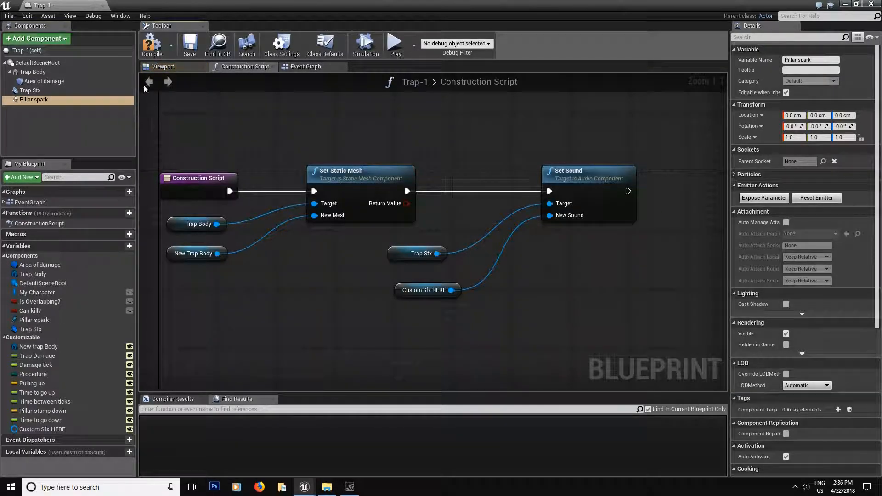
pyautogui.click(190, 46)
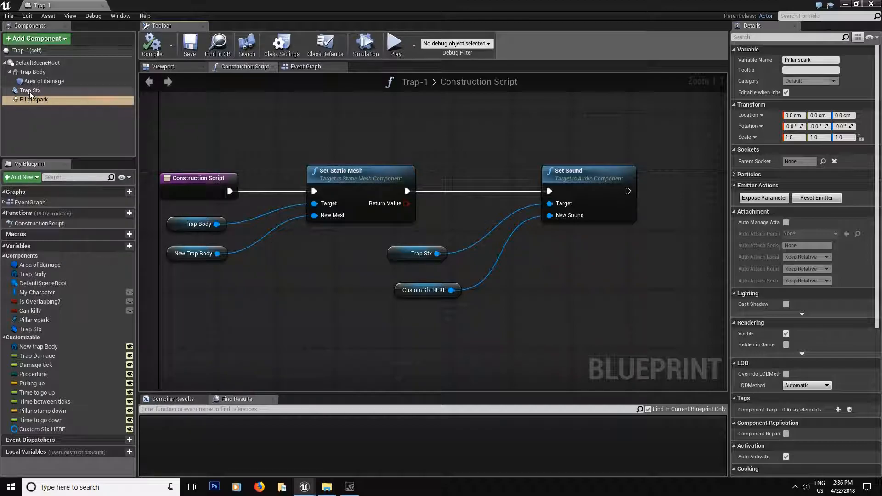
pyautogui.moveTo(29, 92); pyautogui.dragTo(41, 75)
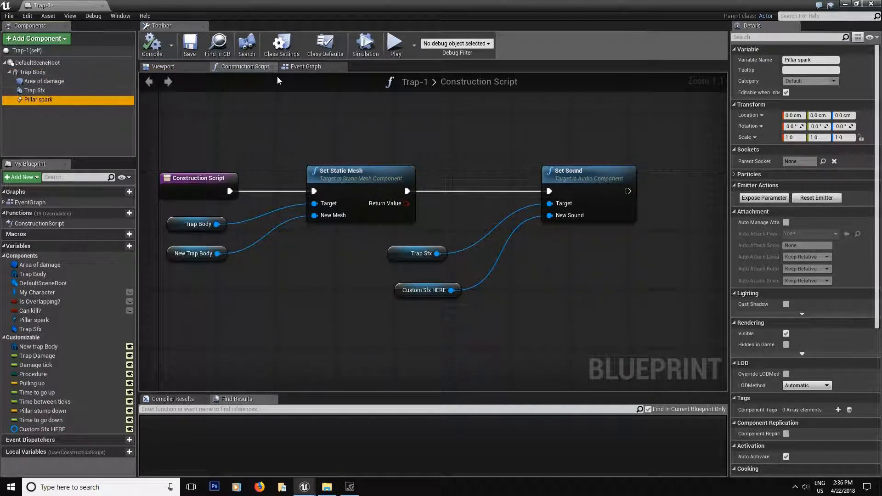
# - Return to the Event Graph and shift the FlipFlop B branch's Move Component To node slightly to the left
pyautogui.click(306, 66)
pyautogui.moveTo(483, 178); pyautogui.dragTo(637, 177, button='right')
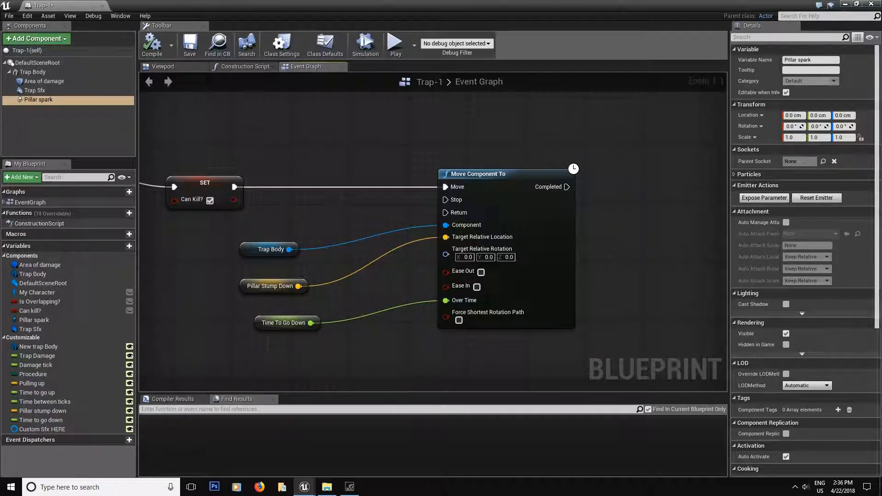
pyautogui.moveTo(487, 384); pyautogui.dragTo(397, 308, button='right')
pyautogui.scroll(-4, 397, 308)
pyautogui.moveTo(495, 246); pyautogui.dragTo(414, 293, button='right')
pyautogui.scroll(3, 373, 274)
pyautogui.moveTo(296, 271); pyautogui.dragTo(414, 244, button='right')
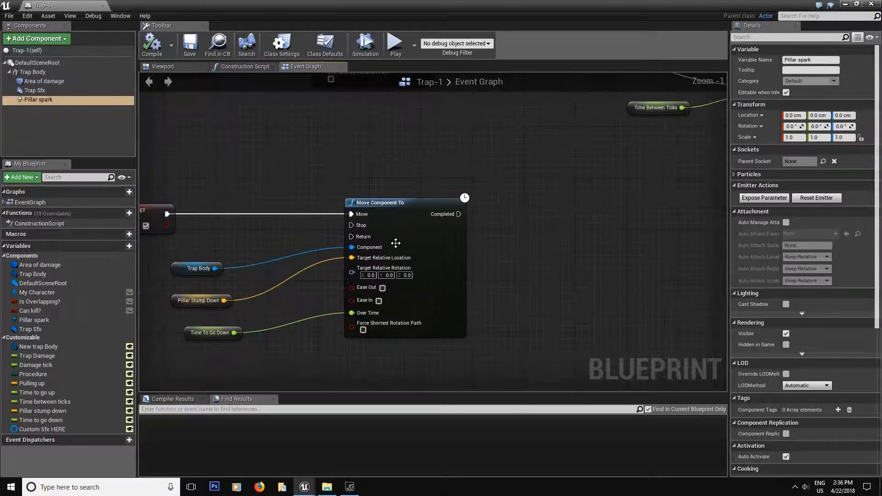
pyautogui.moveTo(386, 221); pyautogui.dragTo(354, 222)
pyautogui.moveTo(497, 223); pyautogui.dragTo(433, 241, button='right')
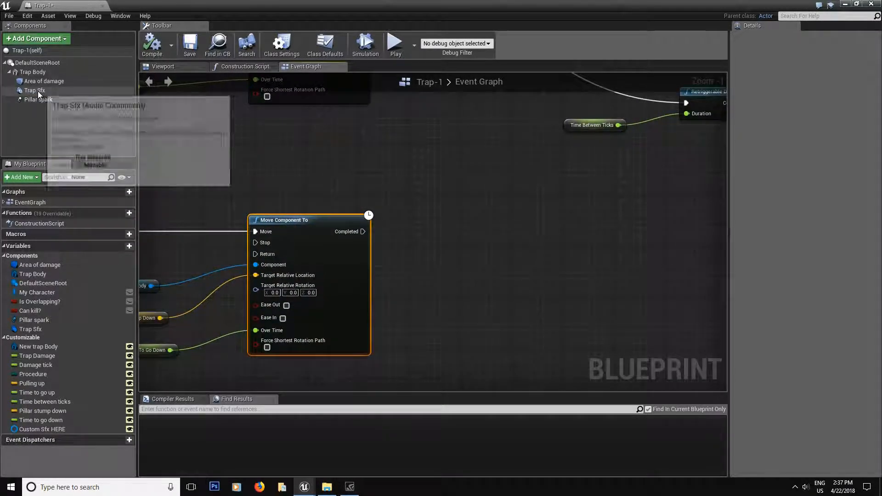
# - Add a Play node for Trap Sfx after the lower Move Component To's Completed output, align it and place Trap Sfx below
pyautogui.moveTo(38, 91); pyautogui.dragTo(456, 252)
pyautogui.write('play')
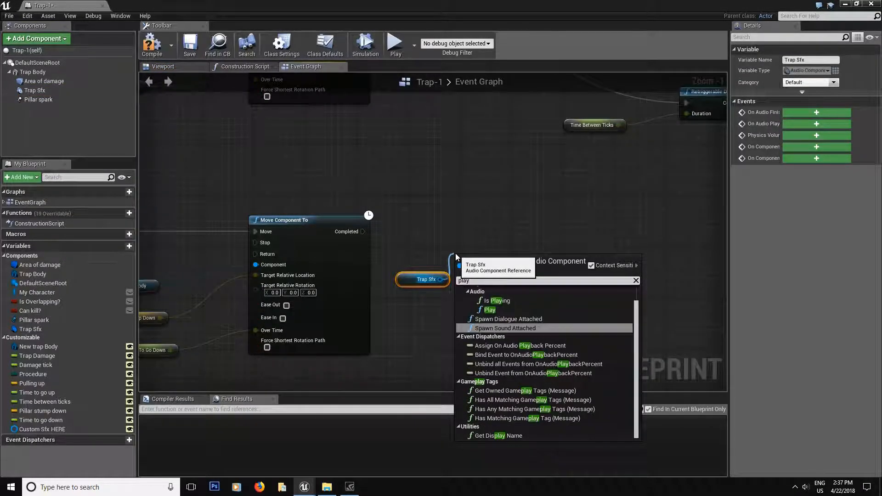
pyautogui.click(509, 309)
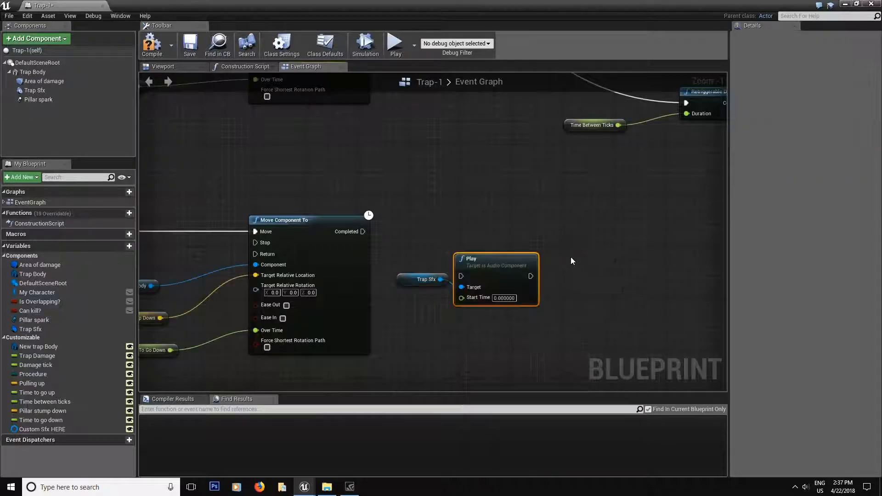
pyautogui.moveTo(462, 244); pyautogui.dragTo(363, 231)
pyautogui.moveTo(461, 226); pyautogui.dragTo(448, 213)
pyautogui.moveTo(408, 286); pyautogui.dragTo(394, 301)
# - Add an Activate node for Pillar Spark with Reset enabled, connect it after Play and align the two nodes
pyautogui.moveTo(395, 302); pyautogui.dragTo(252, 311, button='right')
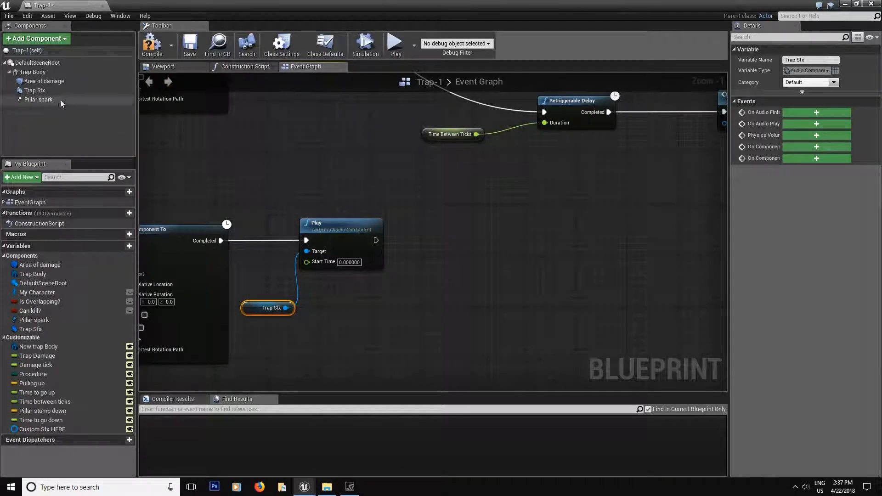
pyautogui.moveTo(36, 99); pyautogui.dragTo(440, 258)
pyautogui.write('activa')
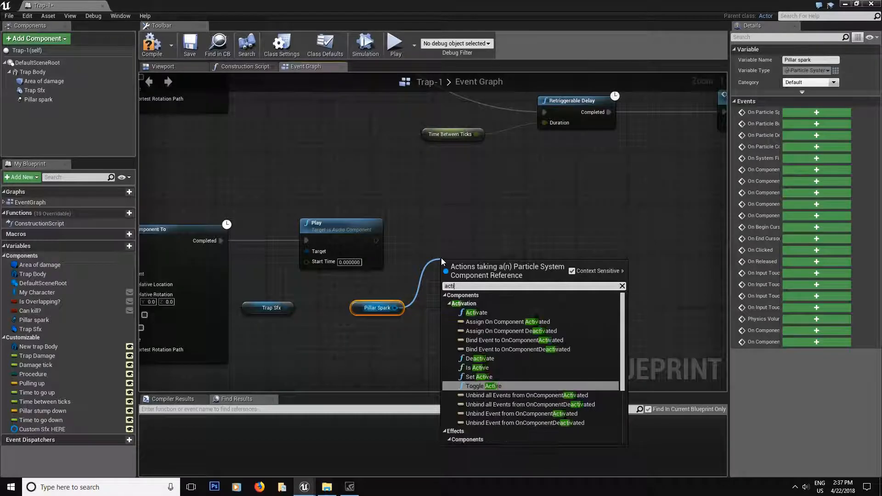
pyautogui.click(478, 312)
pyautogui.scroll(1, 496, 314)
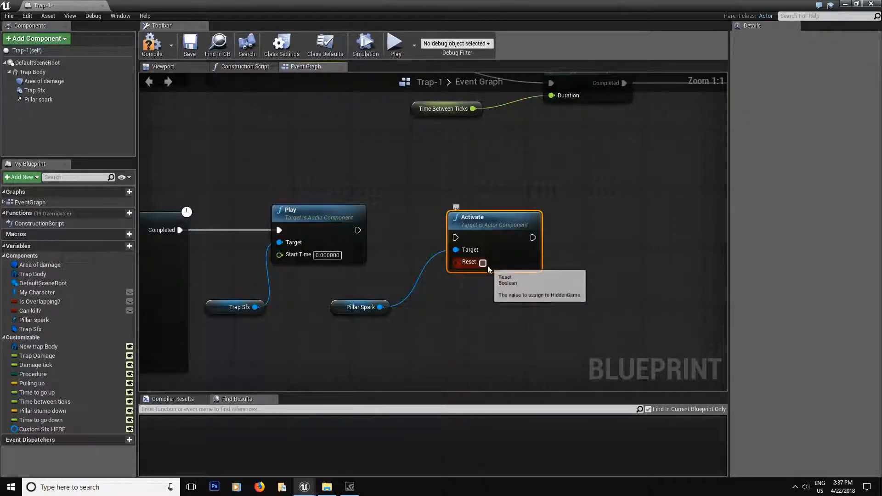
pyautogui.click(483, 263)
pyautogui.moveTo(456, 238); pyautogui.dragTo(358, 230)
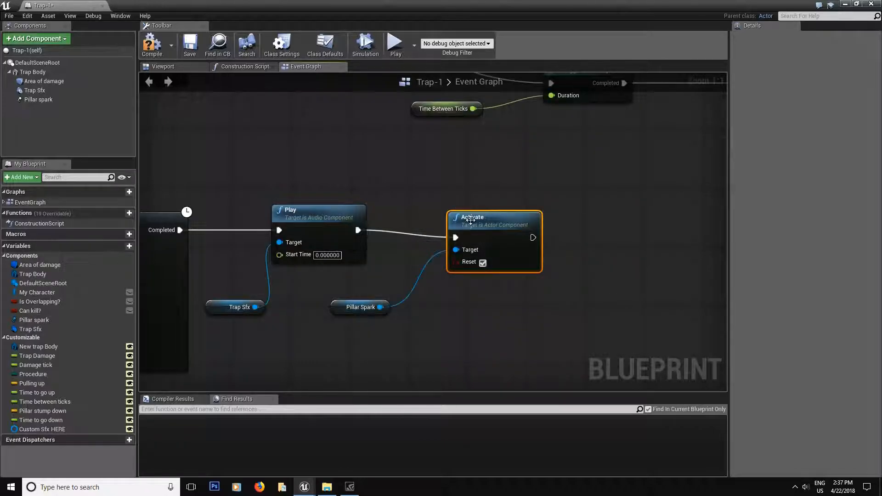
pyautogui.moveTo(501, 245); pyautogui.dragTo(472, 238)
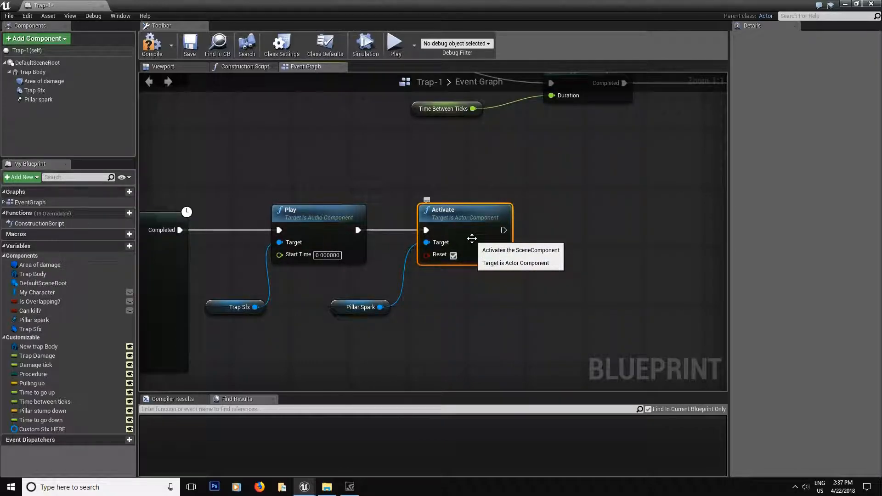
# - Move Retriggerable Delay and Time Between Ticks further right, save the blueprint, and connect Activate's output to the delay
pyautogui.moveTo(472, 239); pyautogui.dragTo(459, 312, button='right')
pyautogui.moveTo(560, 249); pyautogui.dragTo(473, 238)
pyautogui.moveTo(637, 244); pyautogui.dragTo(322, 151)
pyautogui.moveTo(412, 172); pyautogui.dragTo(530, 175)
pyautogui.moveTo(293, 333); pyautogui.dragTo(339, 268, button='right')
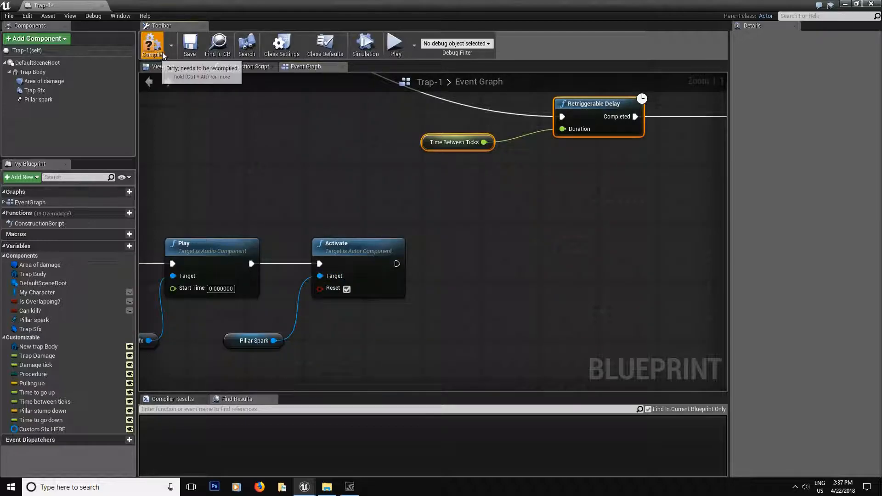
pyautogui.click(190, 44)
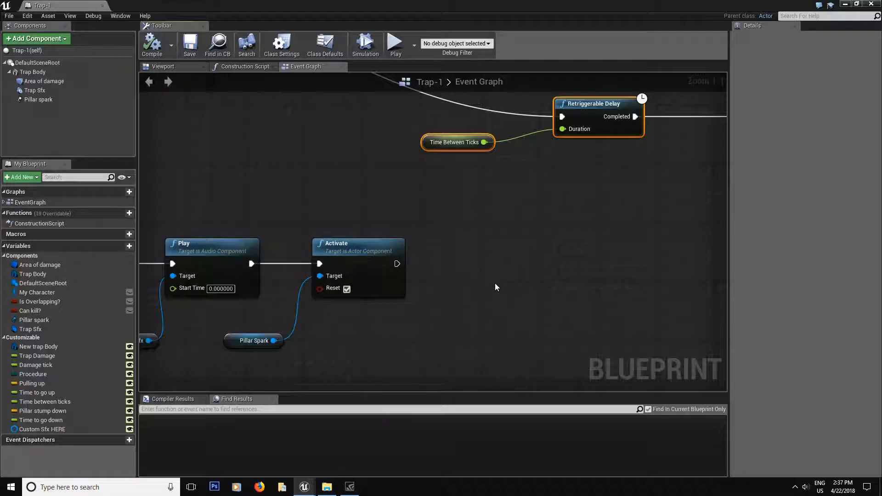
pyautogui.moveTo(397, 263); pyautogui.dragTo(569, 118)
# - Enclose the whole pillar event's node network in a comment box titled Pillar strike
pyautogui.scroll(-5, 580, 201)
pyautogui.moveTo(475, 244); pyautogui.dragTo(528, 244, button='right')
pyautogui.moveTo(644, 151); pyautogui.dragTo(198, 303)
pyautogui.press('c')
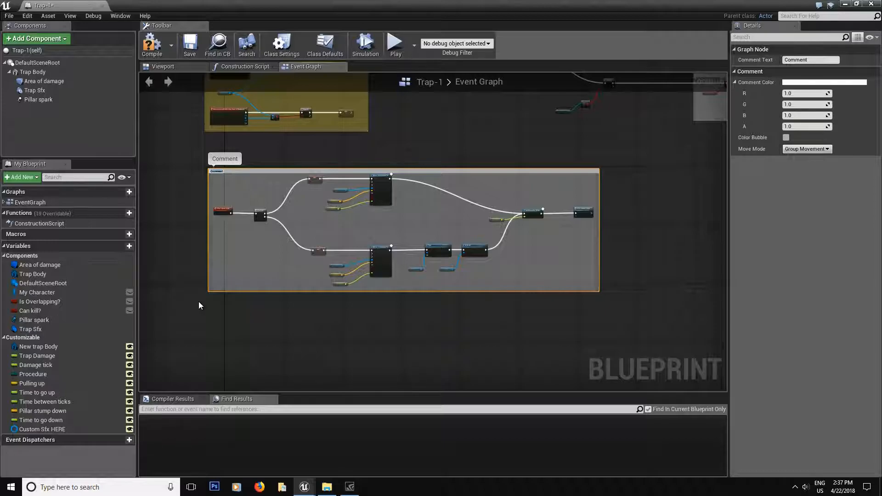
pyautogui.write('Pillar')
pyautogui.press('Return')
pyautogui.moveTo(272, 275); pyautogui.dragTo(320, 373, button='right')
pyautogui.scroll(-3, 320, 373)
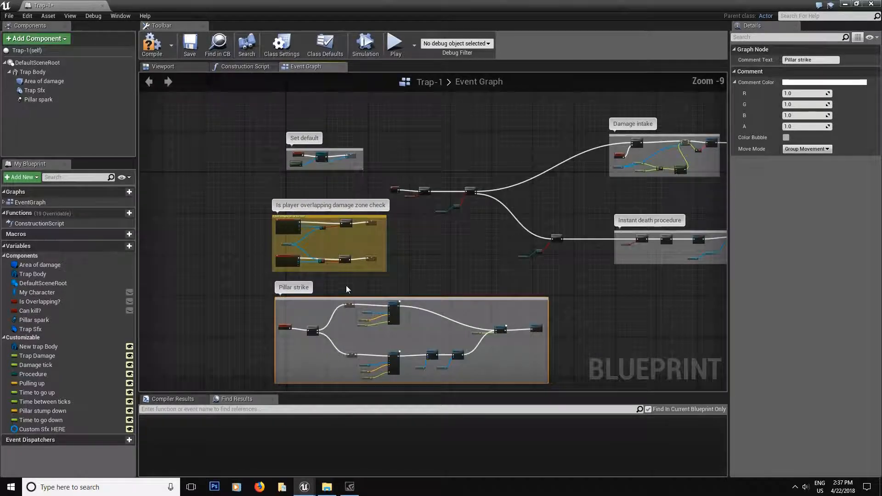
# - Review the Pillar strike network from its custom event and FlipFlop through both movement paths to the final loop call
pyautogui.moveTo(346, 288); pyautogui.dragTo(342, 372, button='right')
pyautogui.moveTo(407, 299); pyautogui.dragTo(303, 128, button='right')
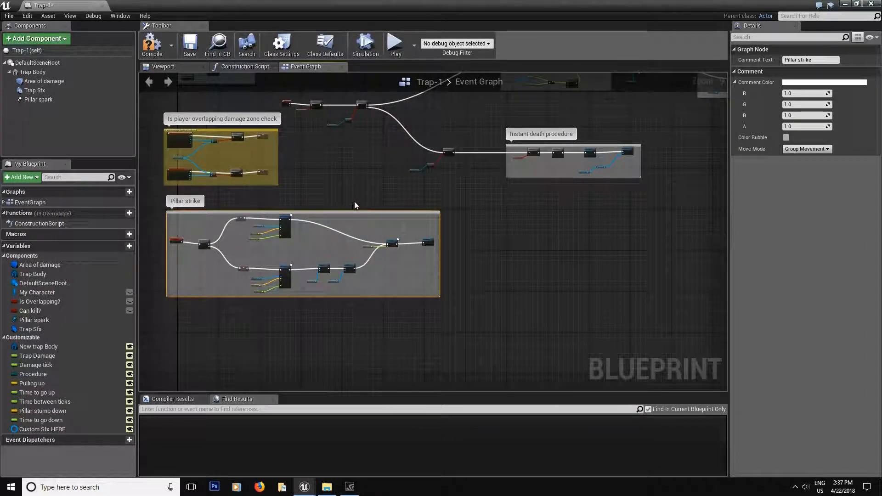
pyautogui.moveTo(355, 205); pyautogui.dragTo(406, 224, button='right')
pyautogui.moveTo(201, 296); pyautogui.dragTo(325, 309, button='right')
pyautogui.scroll(5, 340, 312)
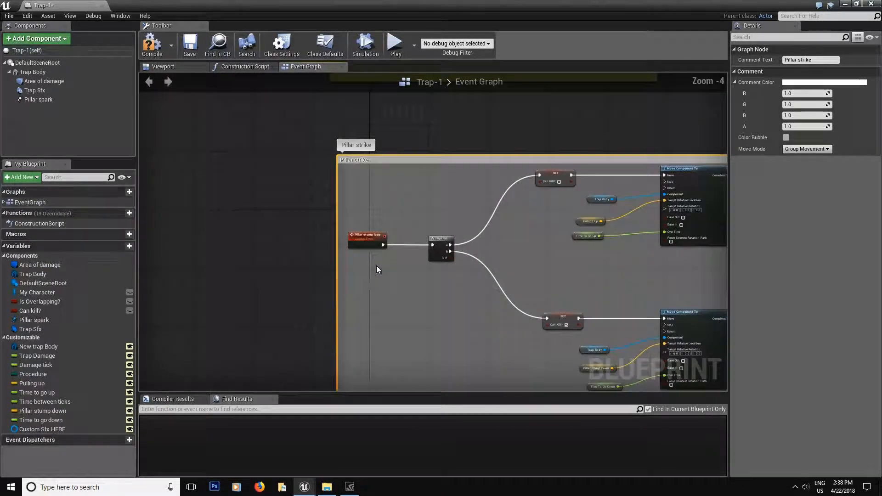
pyautogui.scroll(4, 376, 269)
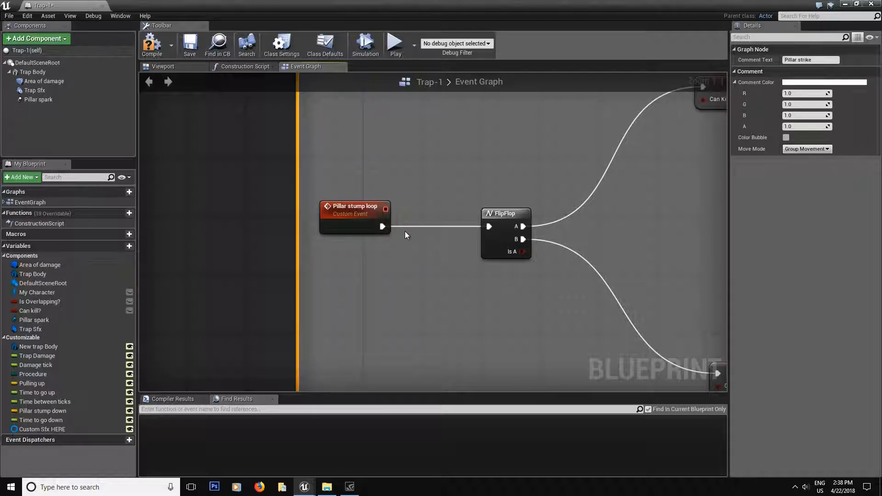
pyautogui.scroll(-5, 407, 233)
pyautogui.moveTo(509, 267); pyautogui.dragTo(311, 340, button='right')
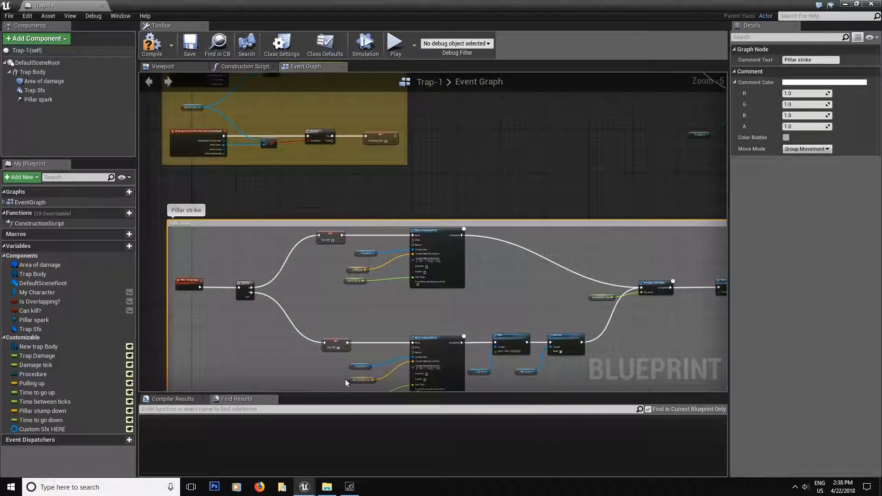
pyautogui.moveTo(636, 291); pyautogui.dragTo(469, 310, button='right')
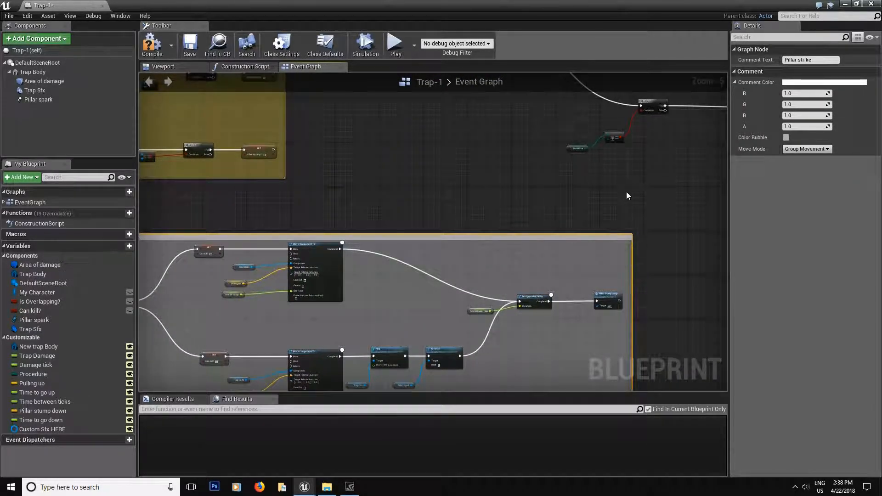
# - Place a Procedure getter in the event graph beside the Set default group
pyautogui.moveTo(501, 160); pyautogui.dragTo(434, 279, button='right')
pyautogui.scroll(4, 283, 176)
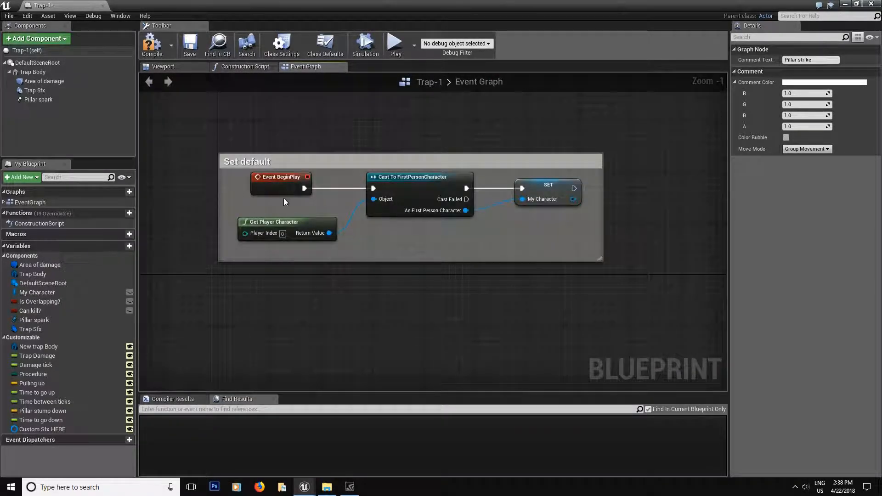
pyautogui.moveTo(597, 226); pyautogui.dragTo(383, 238, button='right')
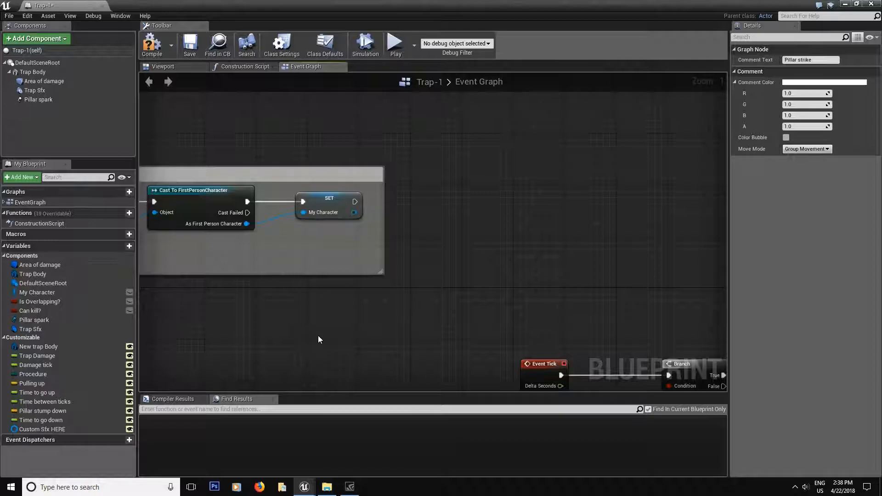
pyautogui.keyDown('ctrl'); pyautogui.moveTo(34, 372); pyautogui.dragTo(449, 231); pyautogui.keyUp('ctrl')
# - Examine the existing Procedure branches feeding Damage intake and Instant death procedure, and return to the new Procedure getter
pyautogui.moveTo(548, 267); pyautogui.dragTo(288, 211, button='right')
pyautogui.moveTo(485, 278); pyautogui.dragTo(387, 200, button='right')
pyautogui.scroll(-7, 387, 205)
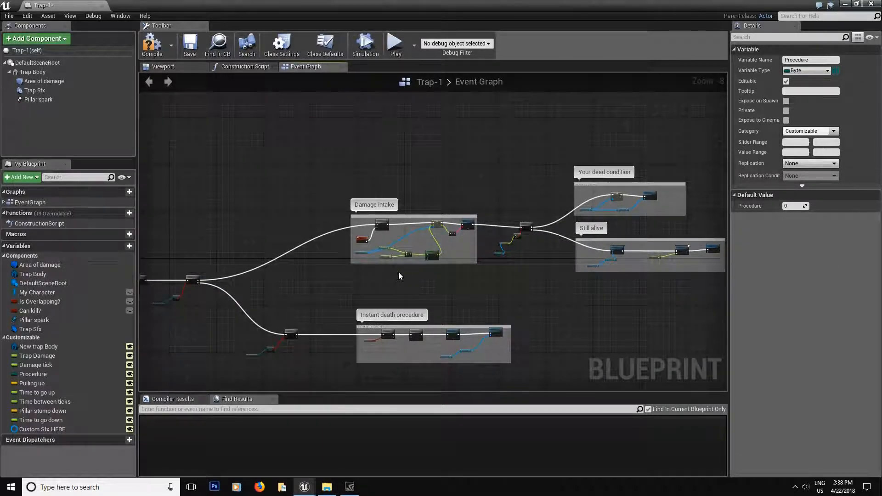
pyautogui.scroll(5, 319, 290)
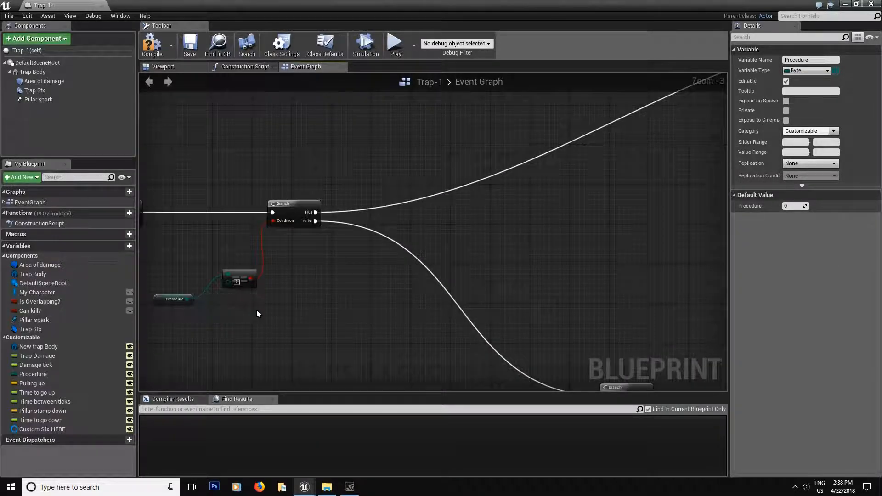
pyautogui.scroll(-4, 360, 288)
pyautogui.moveTo(446, 282); pyautogui.dragTo(523, 224, button='right')
pyautogui.moveTo(392, 294); pyautogui.dragTo(423, 274, button='right')
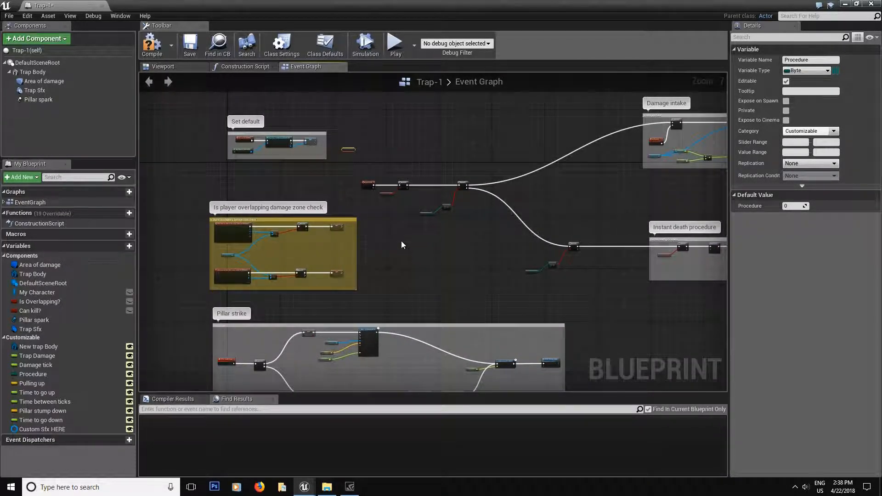
pyautogui.moveTo(535, 261); pyautogui.dragTo(383, 221, button='right')
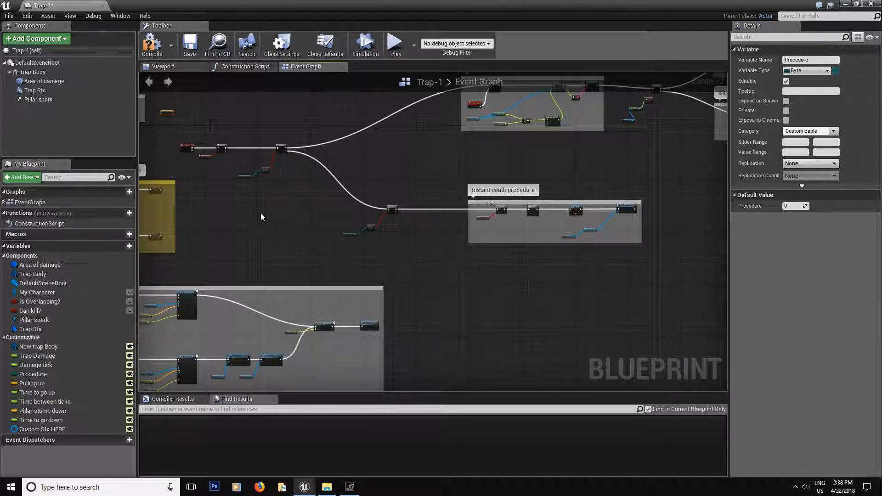
pyautogui.moveTo(250, 207); pyautogui.dragTo(438, 330, button='right')
pyautogui.scroll(7, 368, 230)
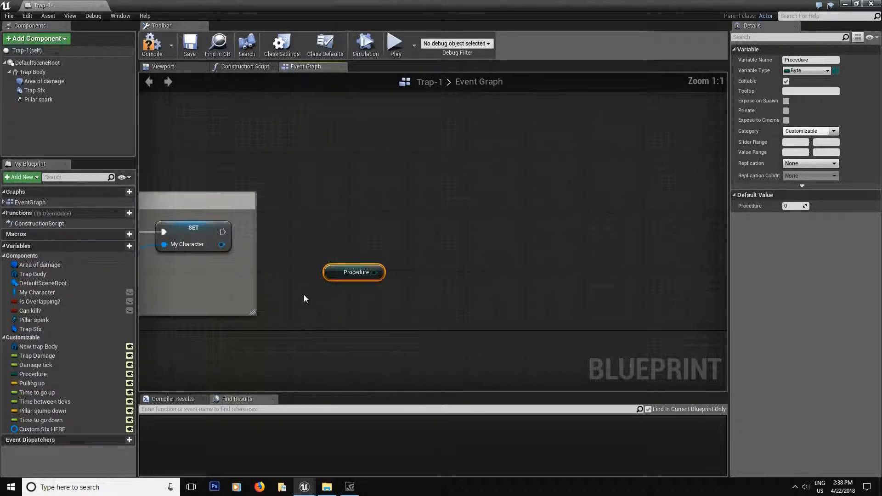
# - Check the default value of the Can kill? variable and compile the blueprint
pyautogui.click(41, 310)
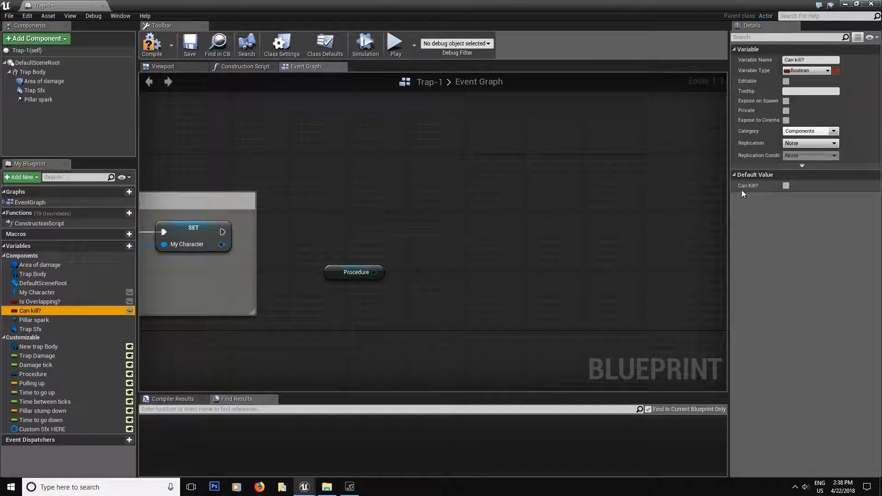
pyautogui.click(157, 51)
pyautogui.moveTo(268, 204); pyautogui.dragTo(362, 190, button='right')
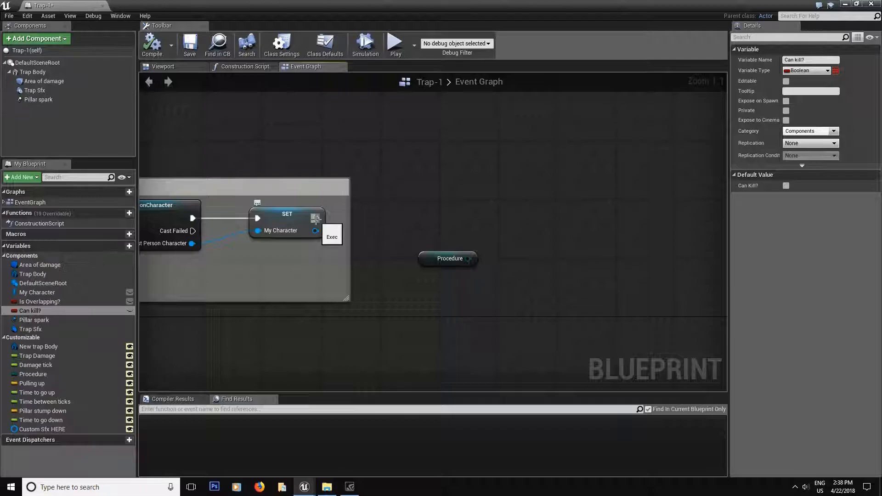
# - Paste a copy of the Event Tick chain's equality check and Branch beside the new Procedure getter and connect Procedure to the comparison
pyautogui.moveTo(472, 259); pyautogui.dragTo(515, 217)
pyautogui.click(566, 222)
pyautogui.scroll(-5, 566, 222)
pyautogui.scroll(5, 542, 237)
pyautogui.moveTo(545, 239); pyautogui.dragTo(384, 256, button='right')
pyautogui.moveTo(494, 187); pyautogui.dragTo(400, 350)
pyautogui.hotkey('ctrl', 'c')
pyautogui.moveTo(333, 213); pyautogui.dragTo(570, 390, button='right')
pyautogui.click(311, 207)
pyautogui.hotkey('ctrl', 'v')
pyautogui.moveTo(311, 206); pyautogui.dragTo(413, 289, button='right')
pyautogui.moveTo(388, 352); pyautogui.dragTo(386, 292)
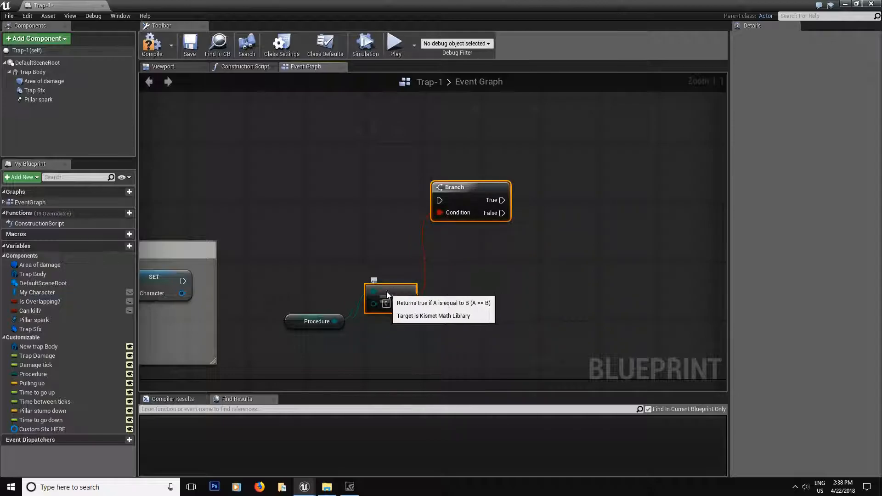
# - Connect the SET My Character output to the pasted Branch and align the Branch with its Procedure check
pyautogui.click(462, 196)
pyautogui.moveTo(463, 195); pyautogui.dragTo(184, 280)
pyautogui.moveTo(427, 321); pyautogui.dragTo(388, 315)
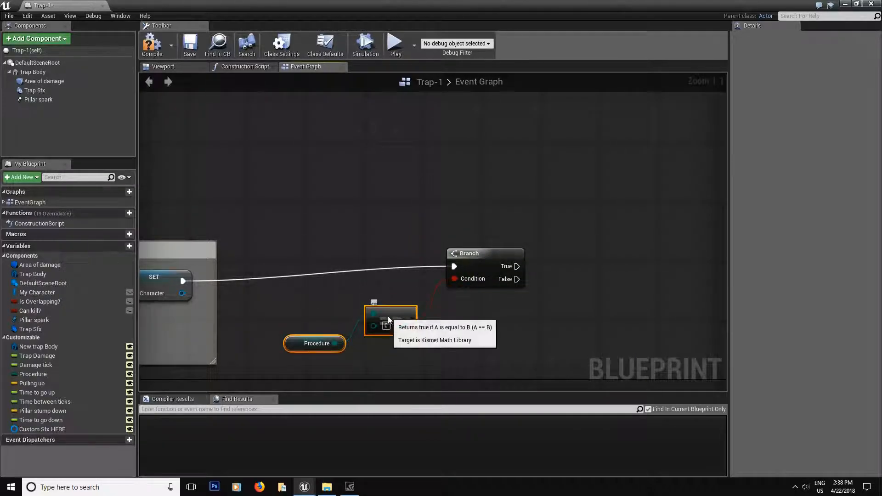
pyautogui.moveTo(473, 260); pyautogui.dragTo(473, 275)
# - Compare the new Procedure check after Set default with the Event Tick branches leading to the damage and death groups
pyautogui.moveTo(566, 339); pyautogui.dragTo(387, 297, button='right')
pyautogui.scroll(-4, 386, 297)
pyautogui.moveTo(397, 305); pyautogui.dragTo(382, 293, button='right')
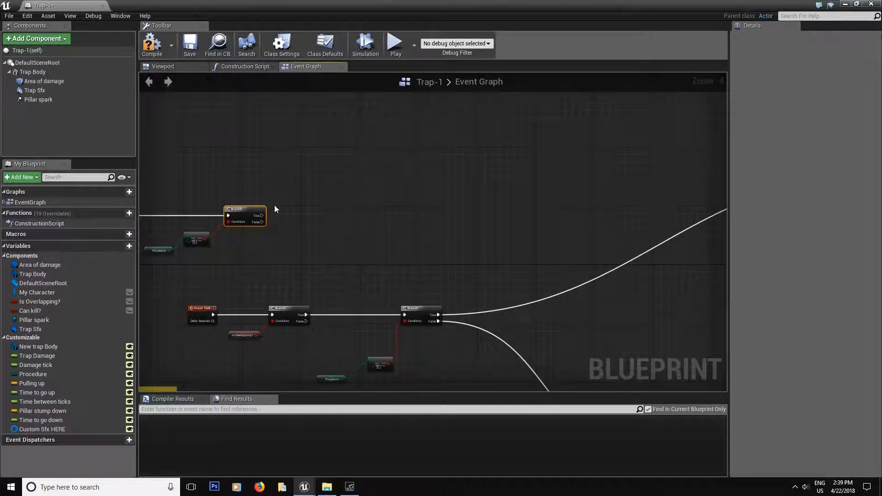
pyautogui.moveTo(281, 210); pyautogui.dragTo(390, 277, button='right')
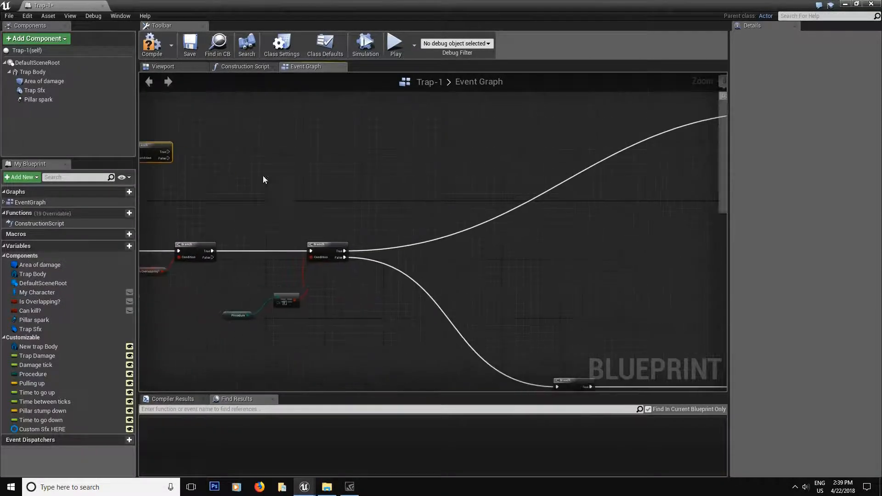
pyautogui.scroll(-3, 355, 289)
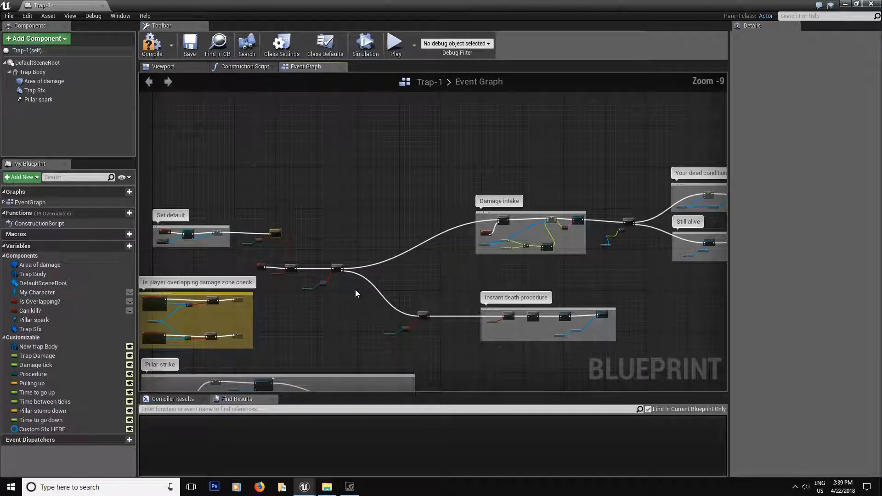
pyautogui.moveTo(354, 290); pyautogui.dragTo(325, 324, button='right')
pyautogui.scroll(2, 352, 324)
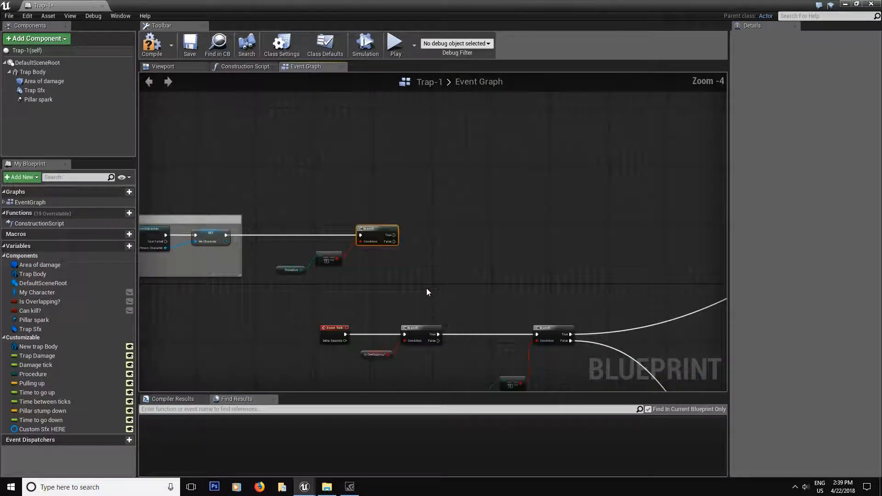
pyautogui.scroll(2, 426, 288)
# - Move the Procedure check and Branch up, duplicate them with comparison value 1, and connect the first Branch's False output to the copy
pyautogui.moveTo(385, 275); pyautogui.dragTo(484, 338, button='right')
pyautogui.moveTo(480, 339); pyautogui.dragTo(294, 181)
pyautogui.moveTo(466, 259); pyautogui.dragTo(429, 192)
pyautogui.hotkey('ctrl', 'c')
pyautogui.click(431, 284)
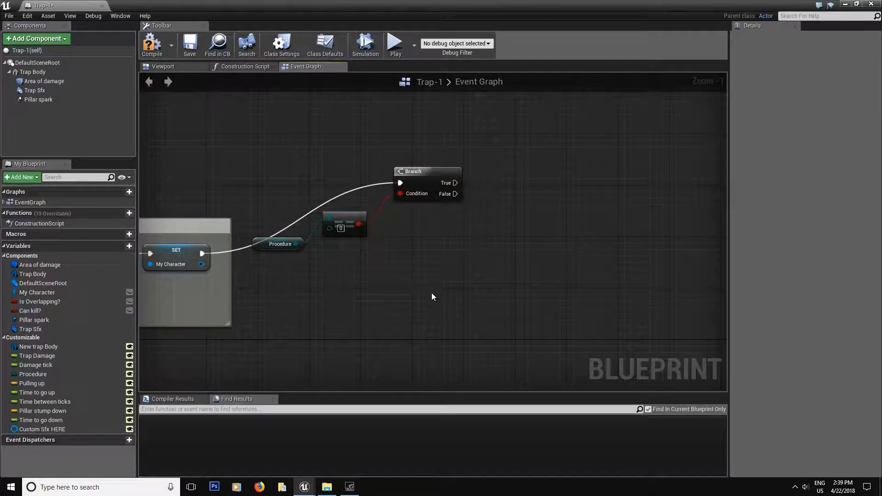
pyautogui.hotkey('ctrl', 'v')
pyautogui.moveTo(504, 247); pyautogui.dragTo(454, 194)
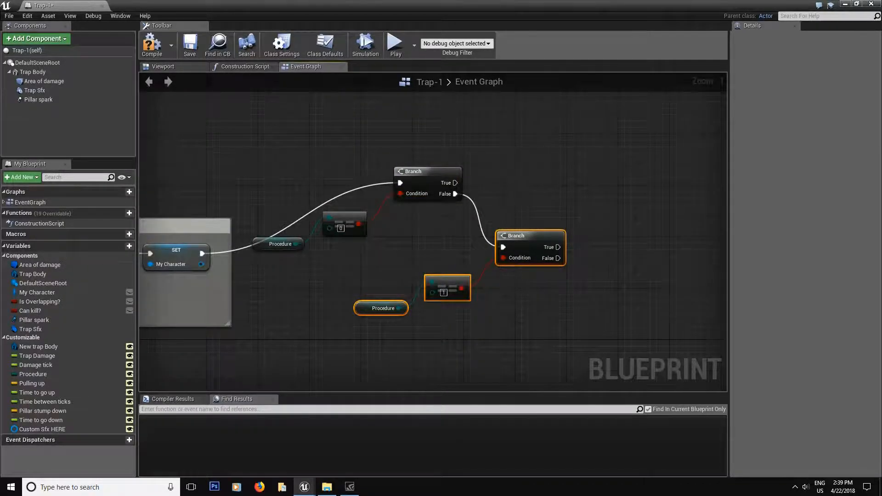
# - Reposition the second Branch with its Procedure getter and equality check below and to the right of the first Branch
pyautogui.moveTo(506, 224); pyautogui.dragTo(435, 256, button='right')
pyautogui.click(412, 360)
pyautogui.moveTo(412, 360); pyautogui.dragTo(320, 270)
pyautogui.click(412, 347)
pyautogui.moveTo(466, 348); pyautogui.dragTo(317, 280)
pyautogui.moveTo(471, 278); pyautogui.dragTo(478, 298)
pyautogui.moveTo(542, 303); pyautogui.dragTo(435, 300, button='right')
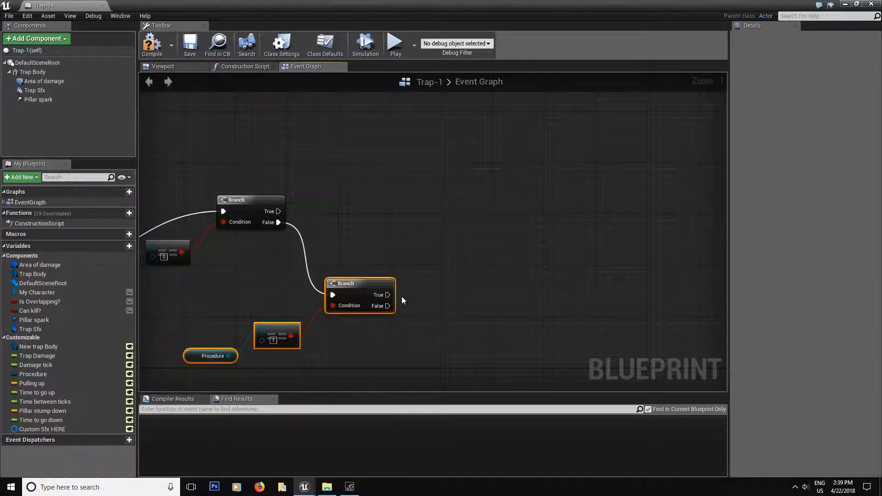
# - Add a Pillar Stump Loop call to the second Branch's True output, then compile and save the blueprint
pyautogui.moveTo(388, 283); pyautogui.dragTo(505, 249)
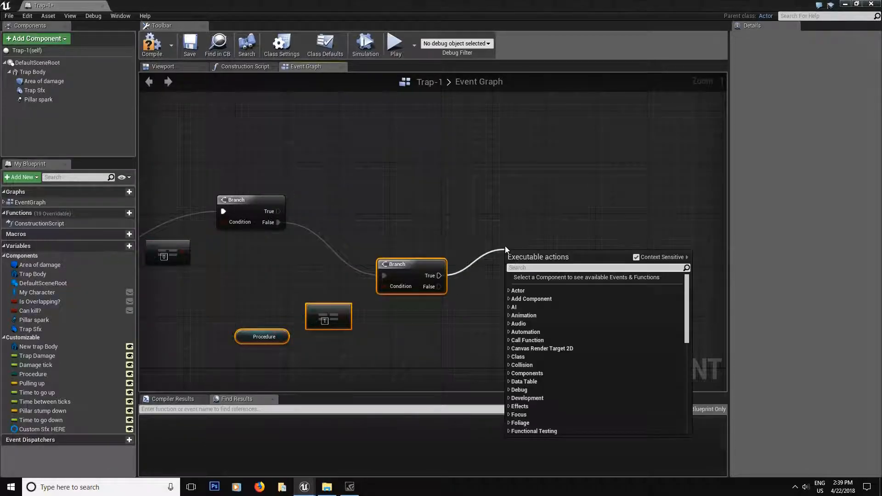
pyautogui.write('call p')
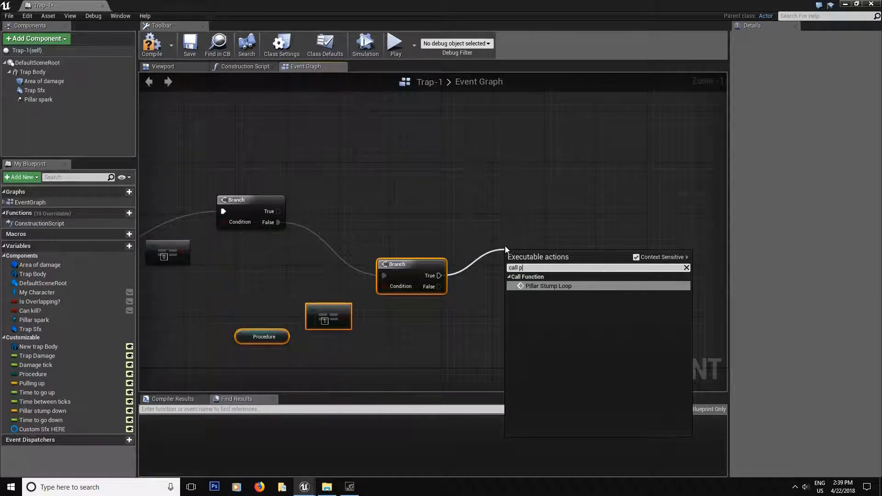
pyautogui.click(548, 285)
pyautogui.moveTo(540, 261); pyautogui.dragTo(550, 218)
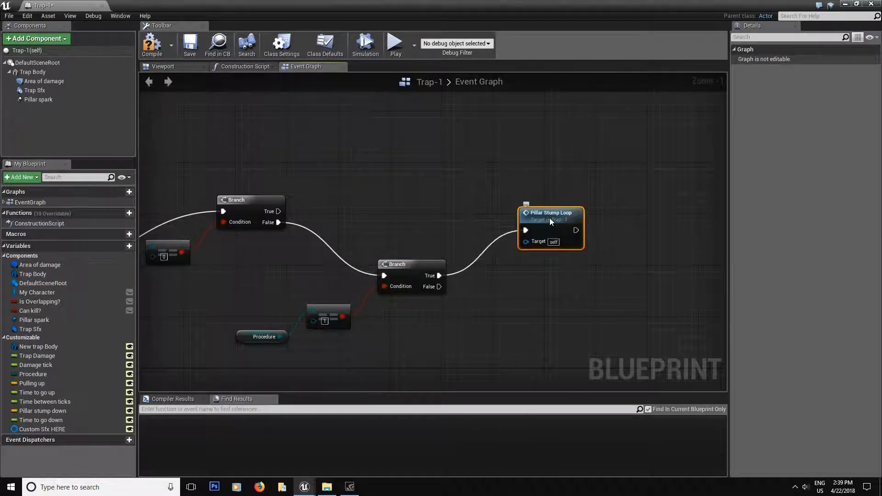
pyautogui.click(152, 43)
pyautogui.click(189, 44)
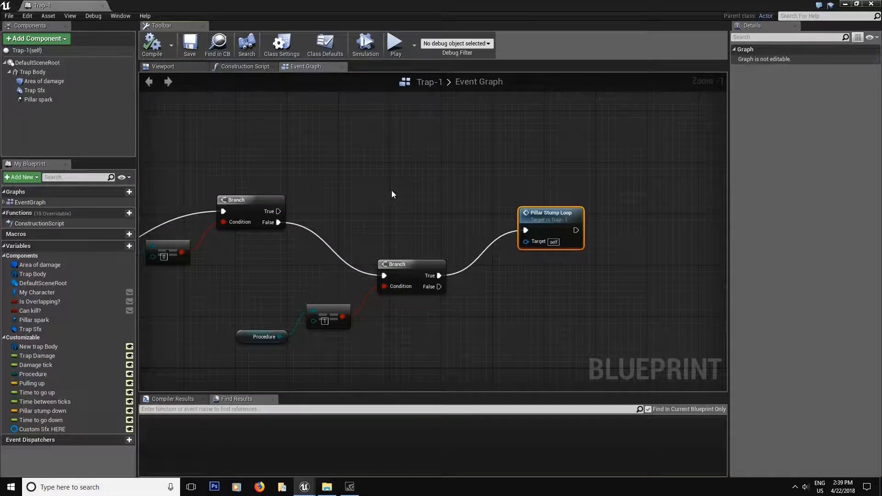
# - Review the Pillar strike network and the Procedure checks, and save the Trap-1 blueprint again
pyautogui.scroll(-8, 390, 190)
pyautogui.moveTo(498, 327); pyautogui.dragTo(459, 232, button='right')
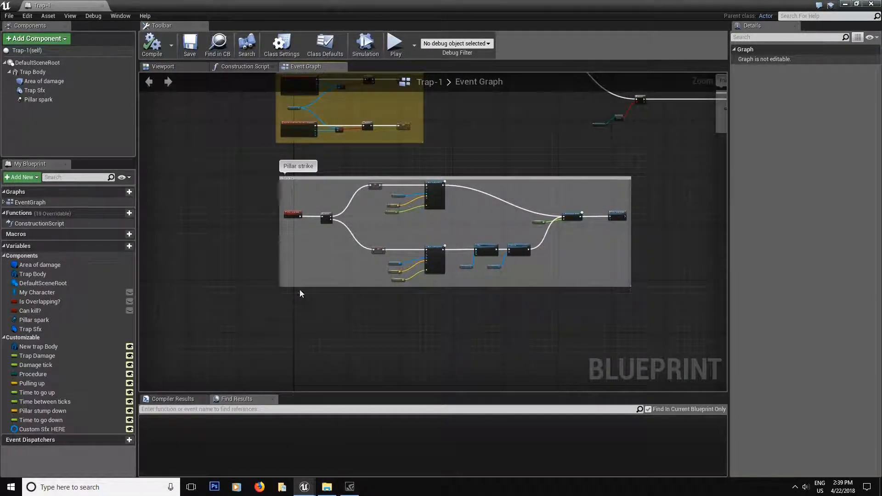
pyautogui.scroll(5, 434, 161)
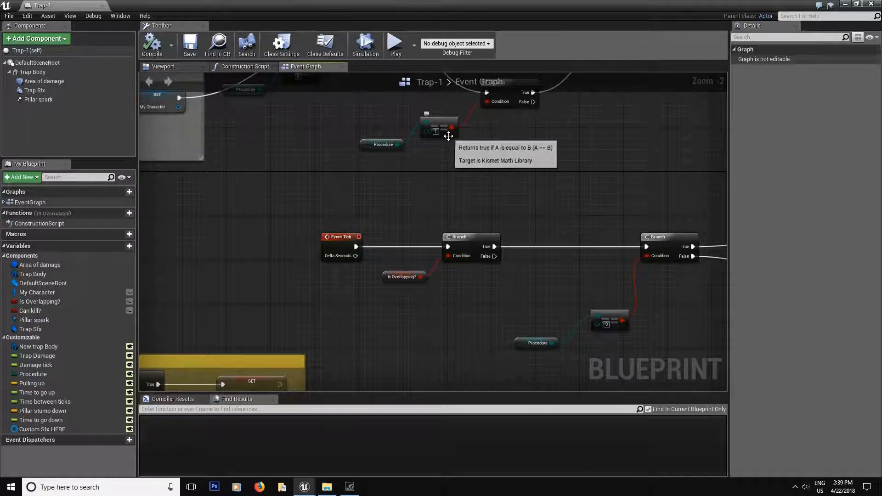
pyautogui.click(189, 53)
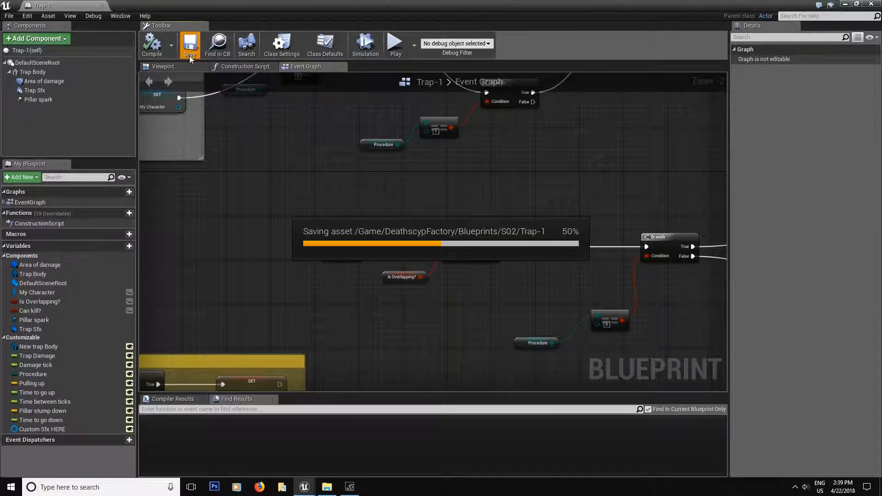
pyautogui.moveTo(415, 199); pyautogui.dragTo(271, 150, button='right')
pyautogui.scroll(-5, 257, 138)
pyautogui.moveTo(368, 242); pyautogui.dragTo(492, 221, button='right')
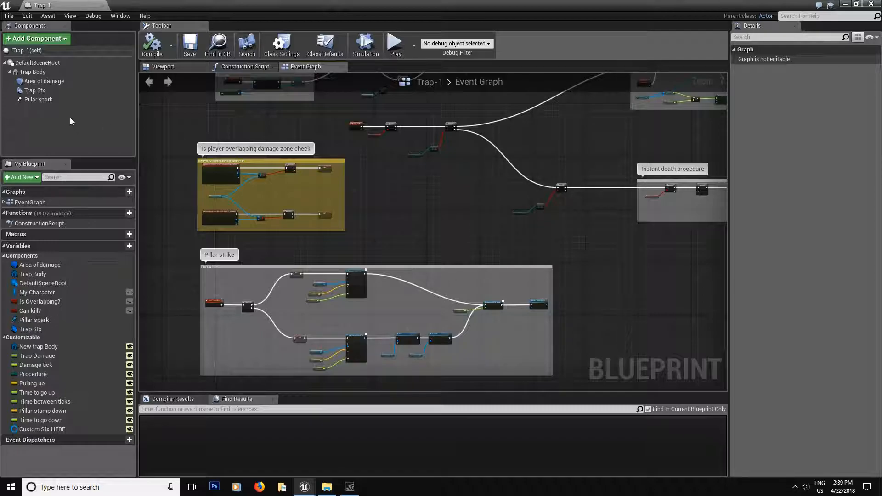
# - Inspect the Pillar spark and Trap Sfx component details, then the Set Sound nodes in the Construction Script
pyautogui.click(51, 99)
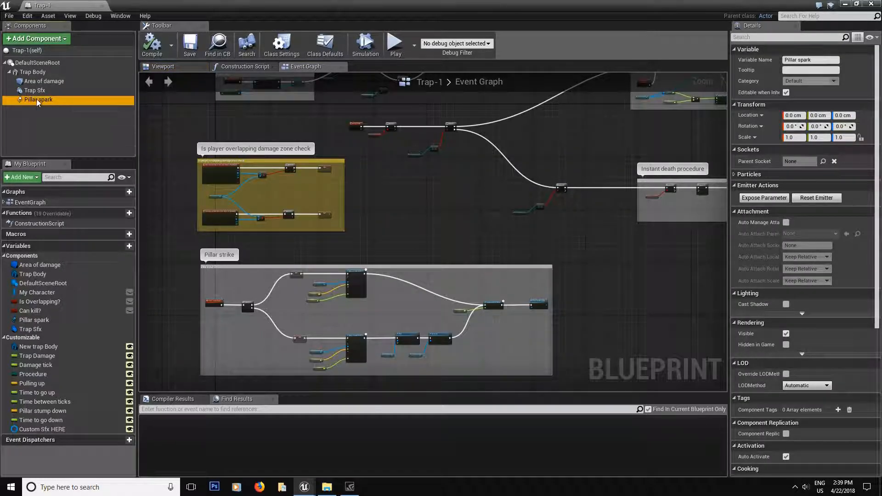
pyautogui.click(35, 91)
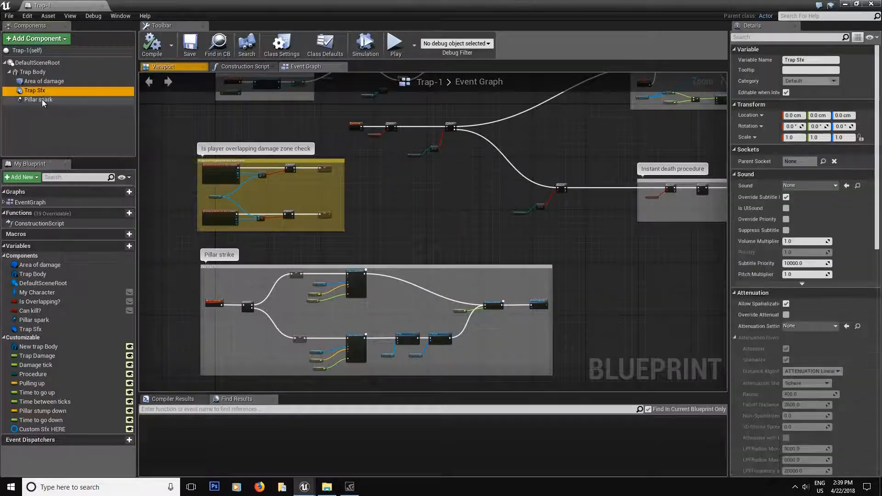
pyautogui.click(43, 101)
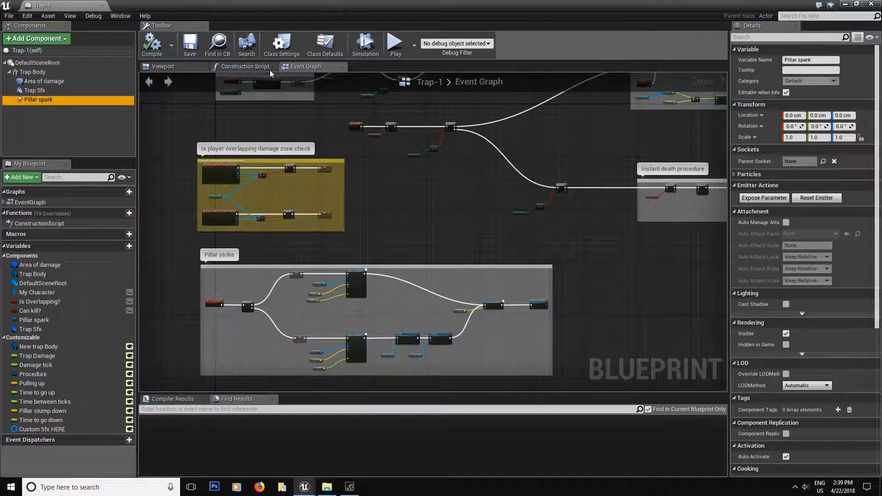
pyautogui.click(244, 67)
pyautogui.moveTo(593, 269); pyautogui.dragTo(392, 294, button='right')
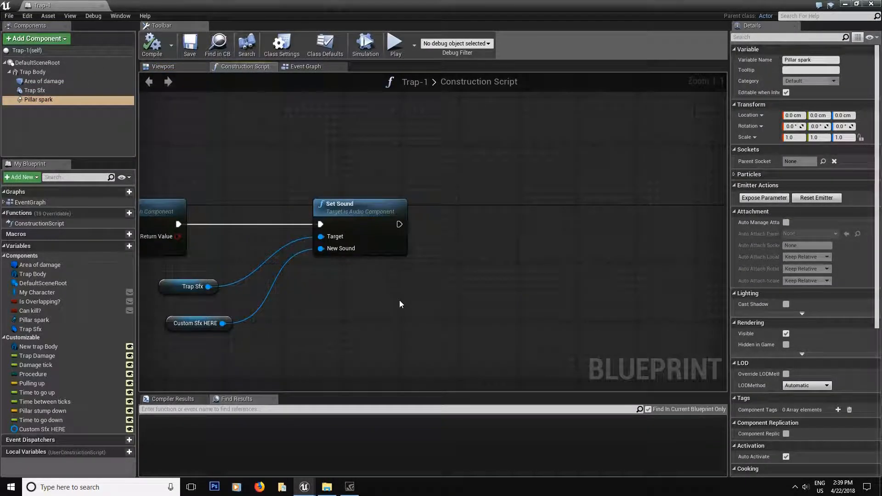
# - Add a Set Template node targeting the Pillar spark component and wire its execution input after the last Set Sound node
pyautogui.moveTo(39, 100); pyautogui.dragTo(478, 302)
pyautogui.write('set par')
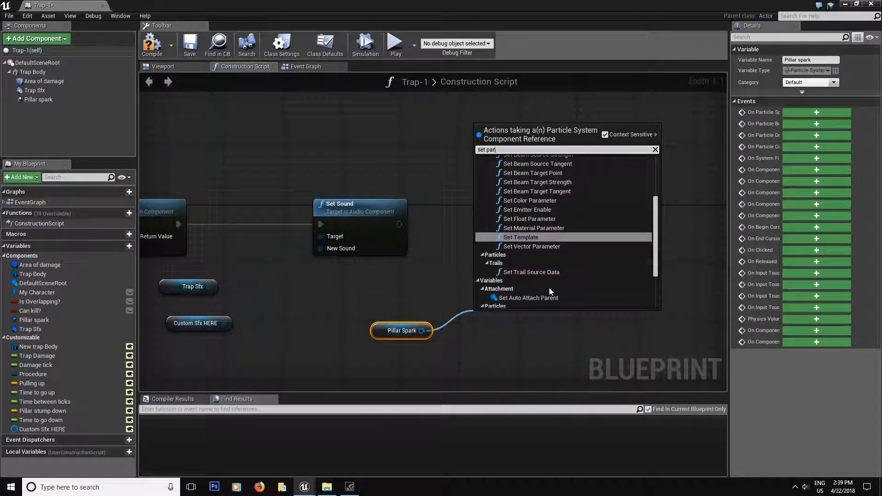
pyautogui.click(539, 237)
pyautogui.moveTo(553, 331); pyautogui.dragTo(580, 217)
pyautogui.moveTo(511, 216); pyautogui.dragTo(399, 225)
pyautogui.moveTo(553, 220); pyautogui.dragTo(590, 235)
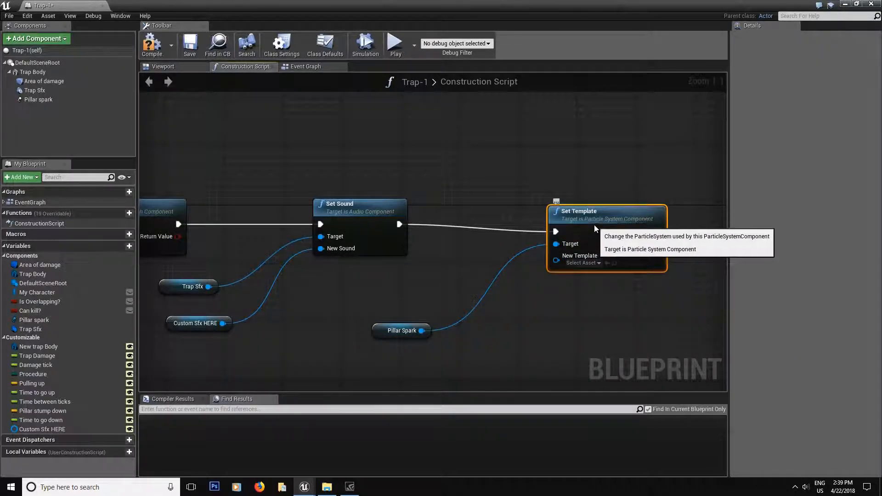
# - Promote Set Template's New Template input to a variable named Custom trap animation
pyautogui.moveTo(549, 260); pyautogui.dragTo(518, 323)
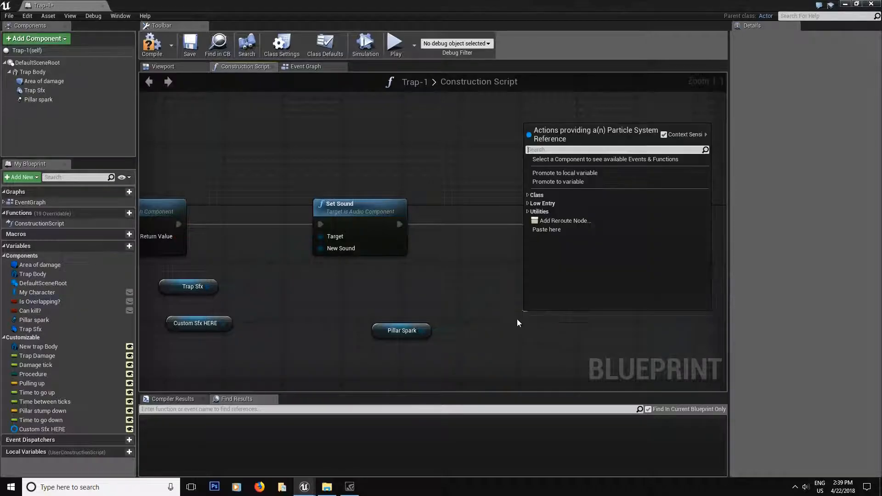
pyautogui.click(571, 182)
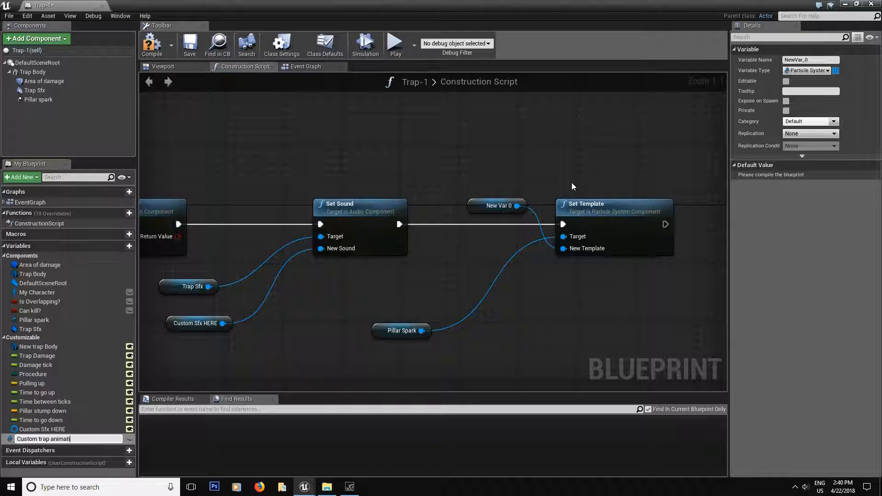
pyautogui.press('Return')
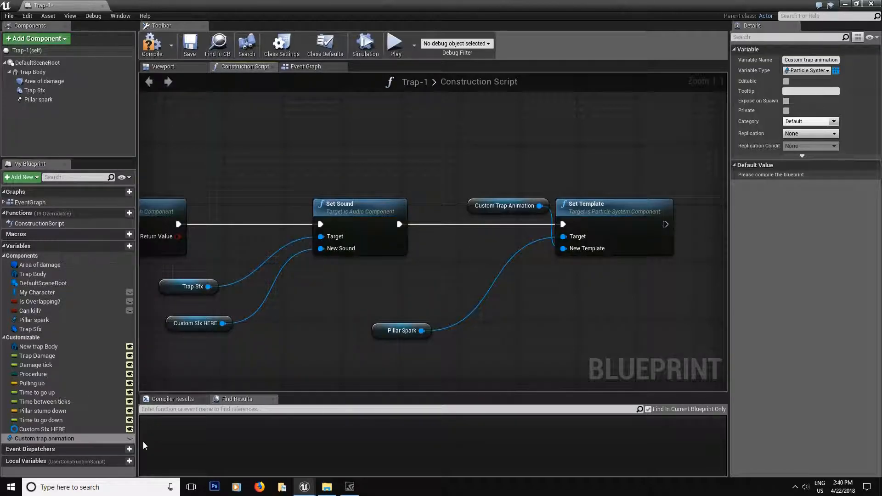
# - Make Custom trap animation editable, place it in the Customizable category, then compile and save the Trap-1 blueprint
pyautogui.click(129, 438)
pyautogui.moveTo(46, 438); pyautogui.dragTo(8, 351)
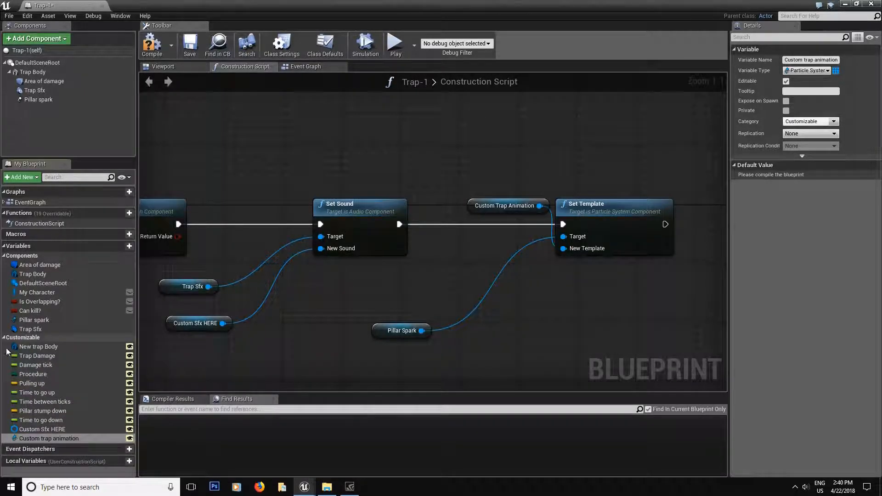
pyautogui.click(189, 49)
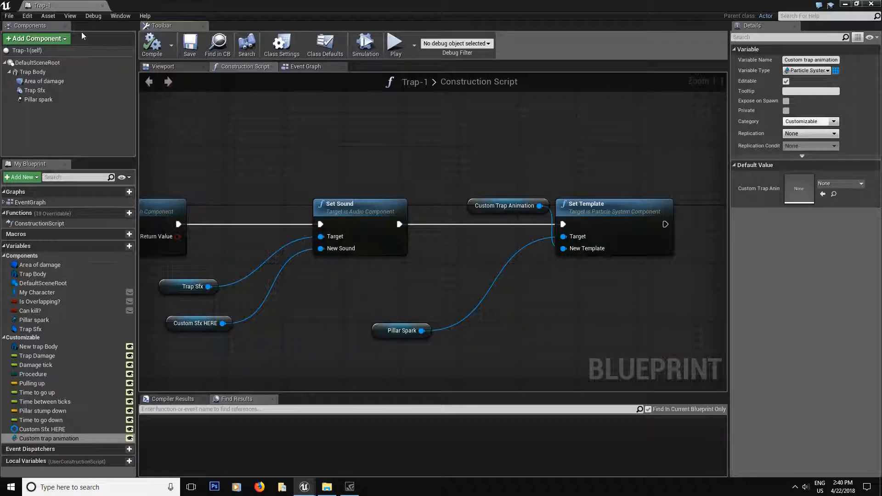
pyautogui.scroll(-5, 386, 197)
pyautogui.scroll(-5, 542, 262)
pyautogui.scroll(10, 468, 220)
pyautogui.moveTo(398, 310); pyautogui.dragTo(328, 257)
pyautogui.click(190, 46)
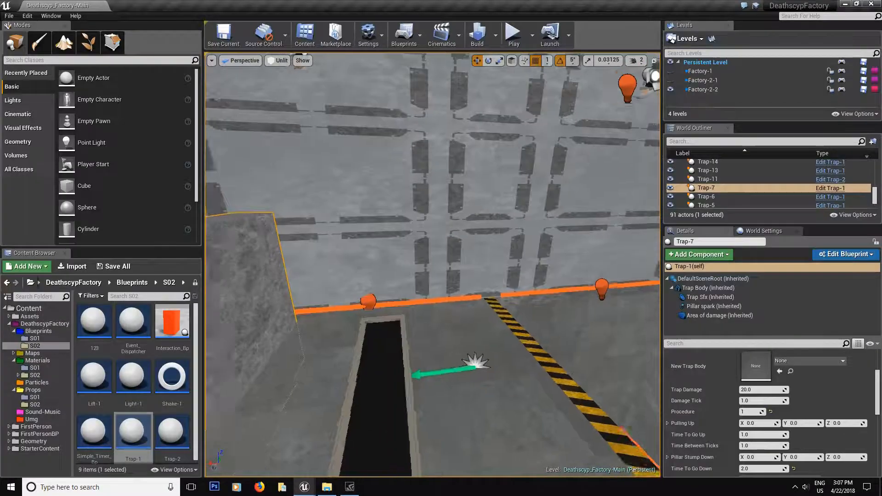
# - Inspect the Procedure, movement and timing settings of the pillar traps already placed in the level, including Trap-14, Trap-13 and Trap-11
pyautogui.moveTo(433, 265); pyautogui.dragTo(309, 249, button='right')
pyautogui.press('w')
pyautogui.click(477, 281)
pyautogui.moveTo(478, 282); pyautogui.dragTo(629, 188, button='right')
pyautogui.click(695, 315)
pyautogui.press('w')
pyautogui.moveTo(350, 338); pyautogui.dragTo(356, 297, button='right')
pyautogui.click(357, 335)
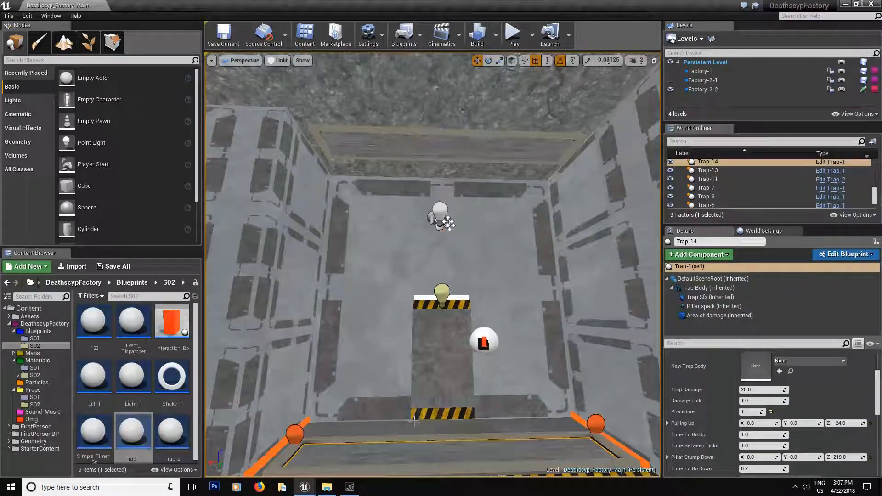
pyautogui.click(431, 140)
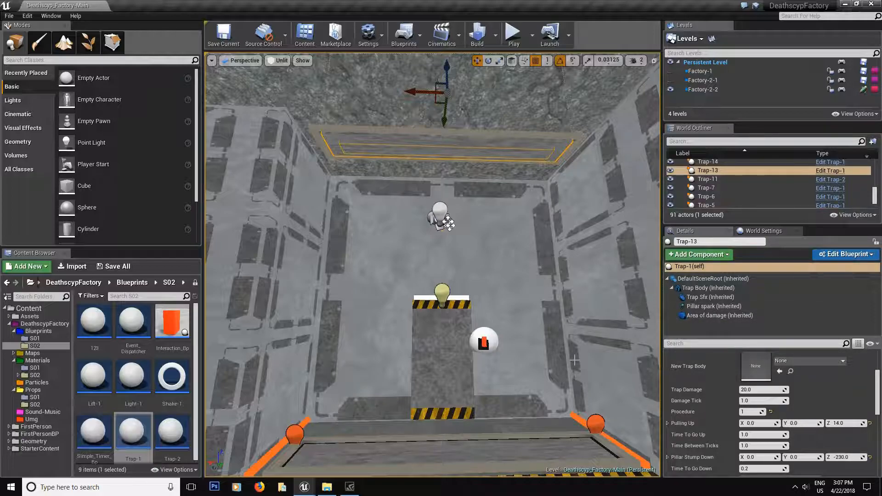
pyautogui.moveTo(551, 360); pyautogui.dragTo(645, 319, button='right')
pyautogui.click(450, 174)
pyautogui.moveTo(450, 174); pyautogui.dragTo(442, 195, button='right')
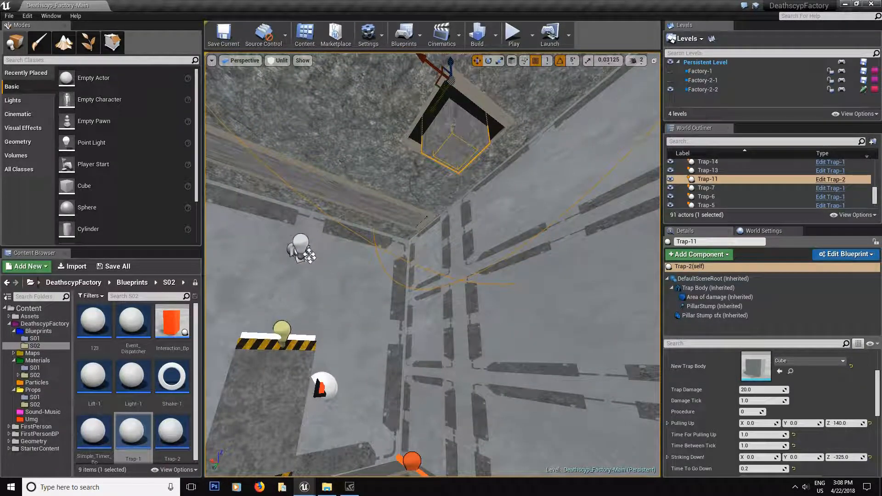
pyautogui.moveTo(464, 106); pyautogui.dragTo(354, 167, button='right')
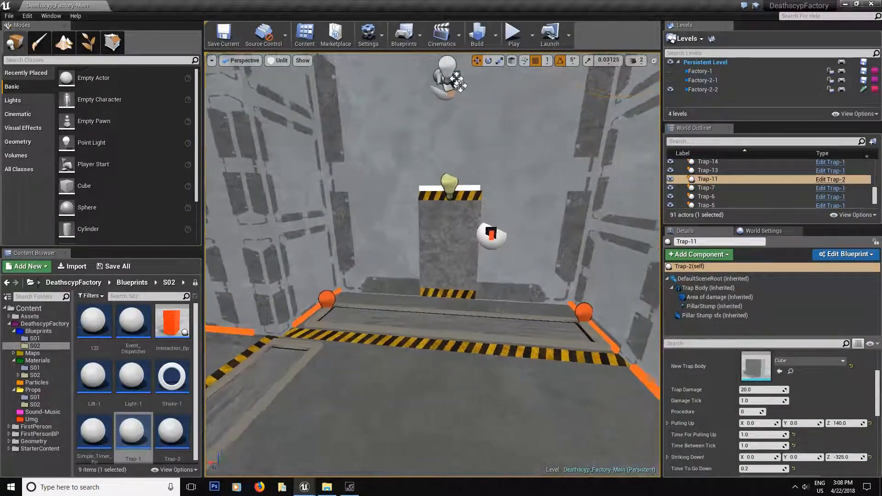
# - Playtest the level, walk through the corridor past the moving pillar traps, and end the play session
pyautogui.click(513, 34)
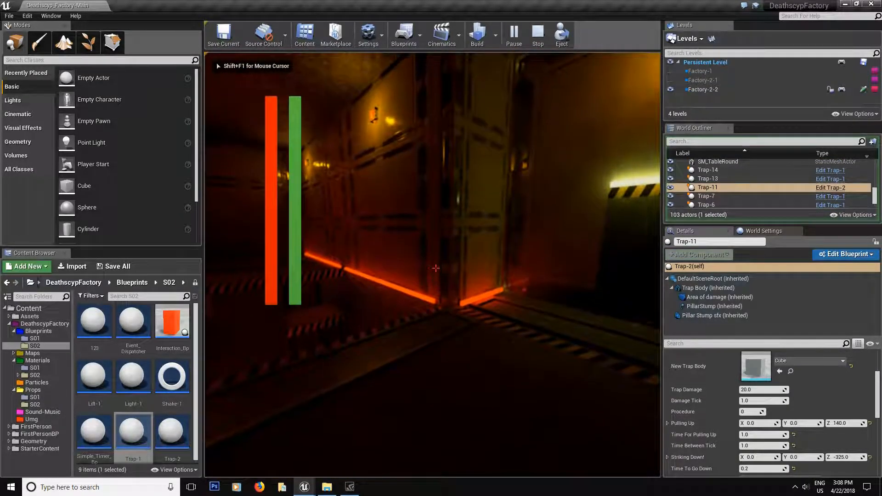
pyautogui.press('w')
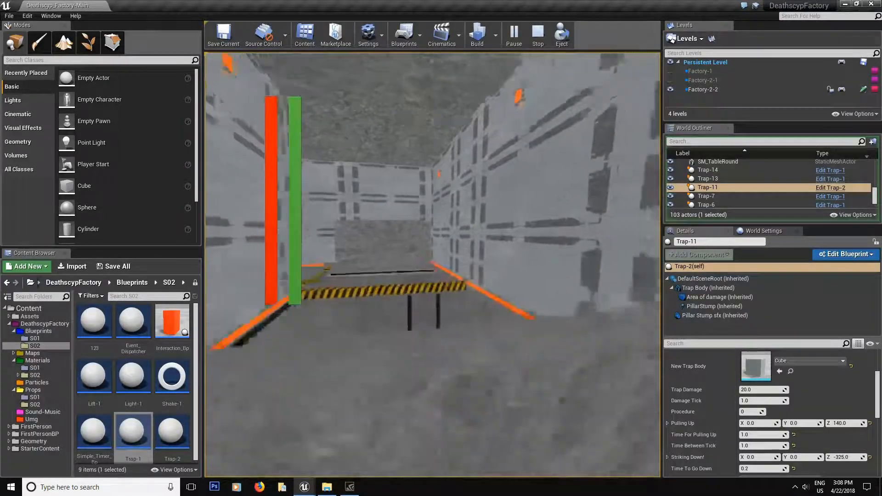
pyautogui.press('w')
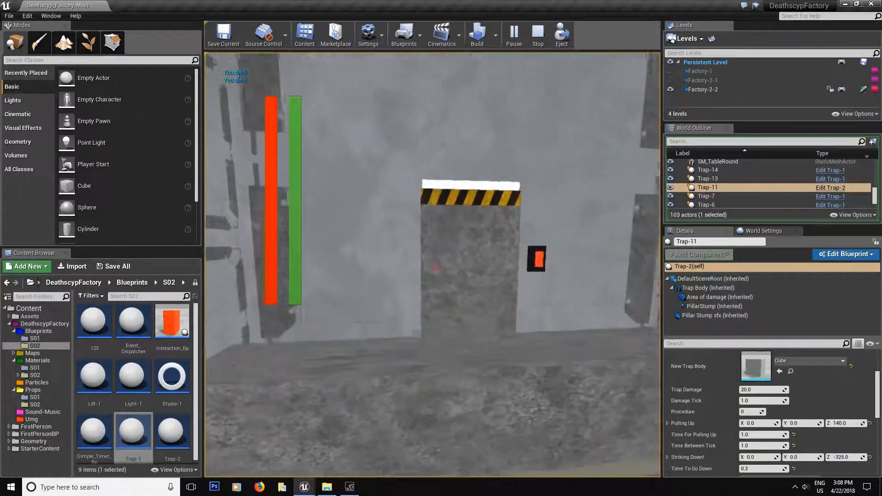
pyautogui.press('w')
pyautogui.press('w')
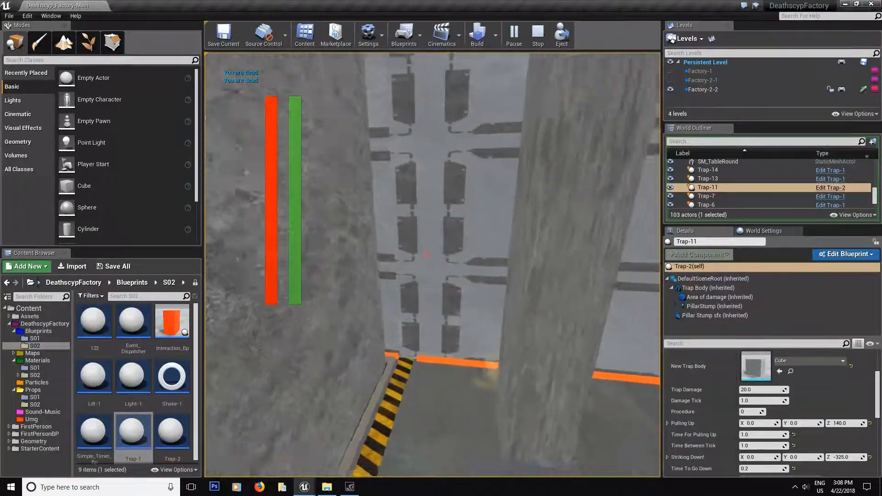
pyautogui.press('s')
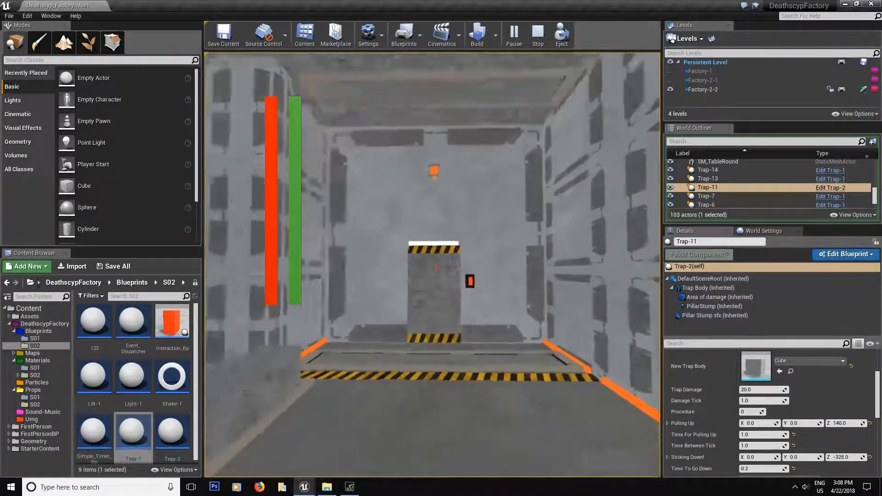
pyautogui.press('Escape')
# - Delete Trap-7 and two other actors around the corridor floor trap, leaving the floor trap frame empty
pyautogui.moveTo(433, 265); pyautogui.dragTo(549, 278, button='right')
pyautogui.press('s')
pyautogui.press('w')
pyautogui.press('s')
pyautogui.click(438, 287)
pyautogui.press('Delete')
pyautogui.click(441, 332)
pyautogui.press('Delete')
pyautogui.click(268, 230)
pyautogui.press('Delete')
pyautogui.moveTo(269, 230); pyautogui.dragTo(317, 302, button='right')
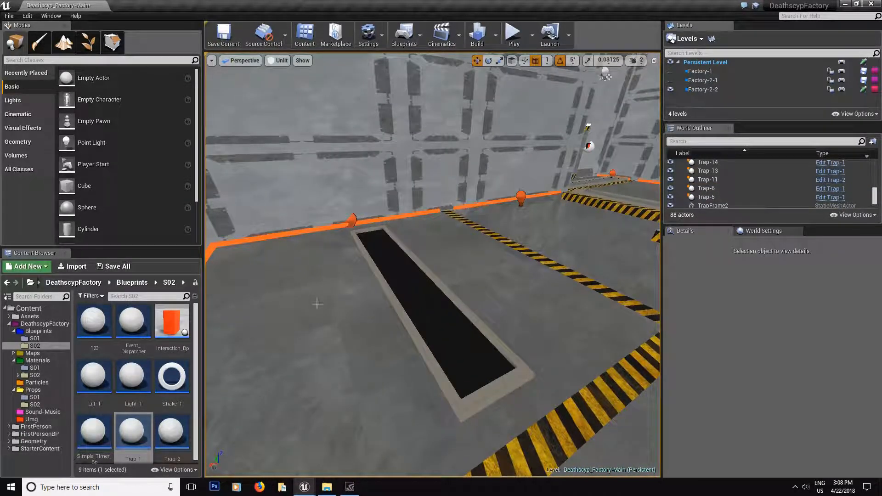
# - Place a Trap-1 actor in the empty floor frame and scale TrapFrame2 down to a short, roughly square opening
pyautogui.moveTo(132, 434); pyautogui.dragTo(408, 282)
pyautogui.moveTo(407, 282); pyautogui.dragTo(464, 406, button='right')
pyautogui.click(515, 415)
pyautogui.press('space')
pyautogui.press('space')
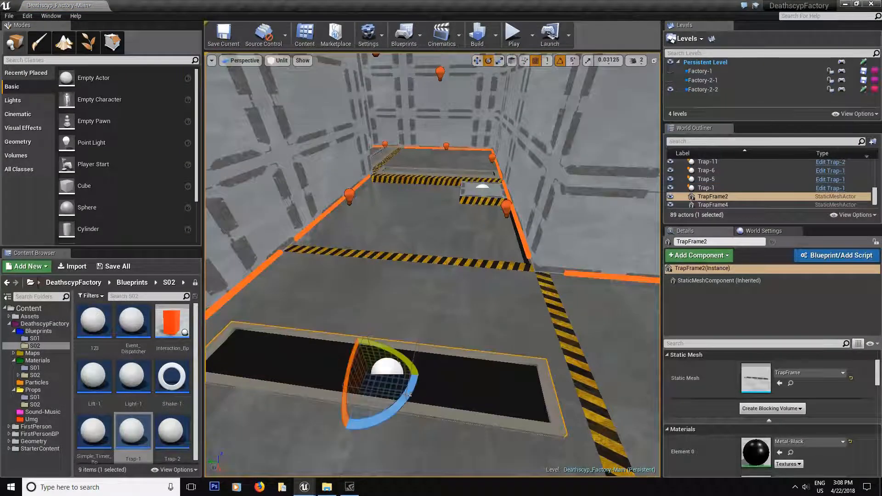
pyautogui.moveTo(338, 364); pyautogui.dragTo(358, 370)
pyautogui.press('space')
pyautogui.press('space')
pyautogui.moveTo(358, 369); pyautogui.dragTo(426, 404, button='right')
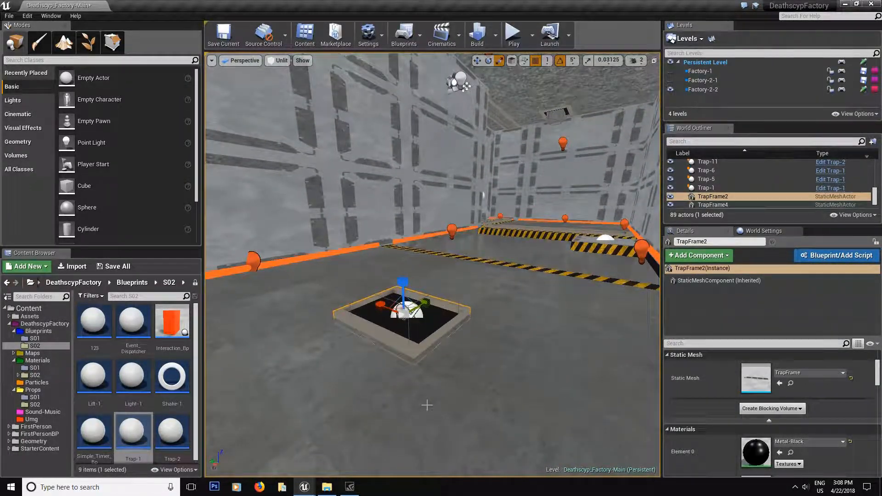
# - Assign the Cube mesh as the New Trap Body of the newly placed Trap-1
pyautogui.press('e')
pyautogui.moveTo(427, 405); pyautogui.dragTo(494, 402, button='right')
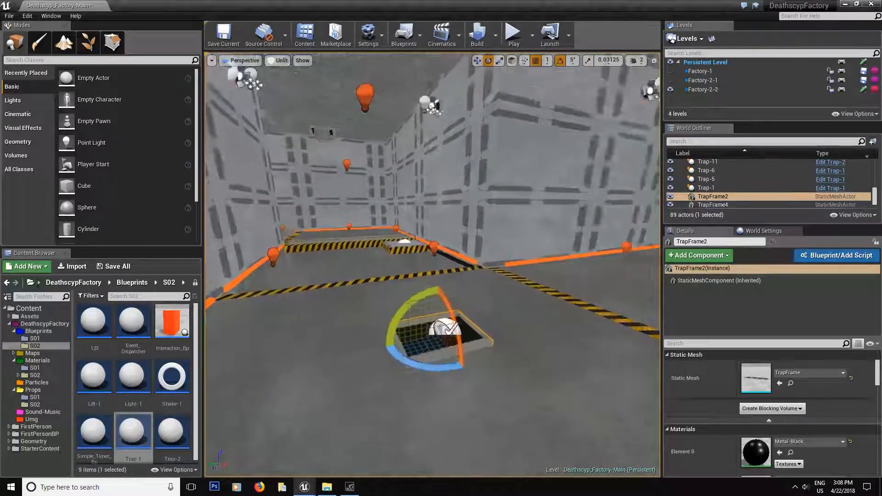
pyautogui.moveTo(428, 405); pyautogui.dragTo(440, 401, button='right')
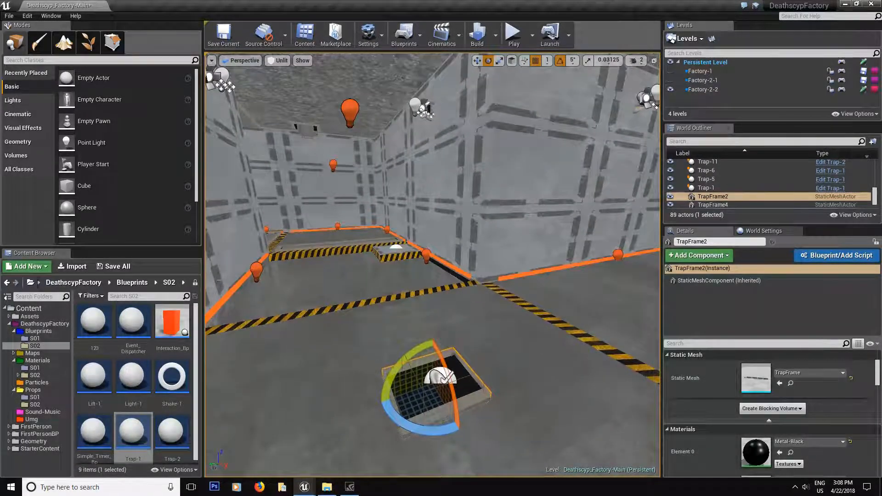
pyautogui.click(440, 376)
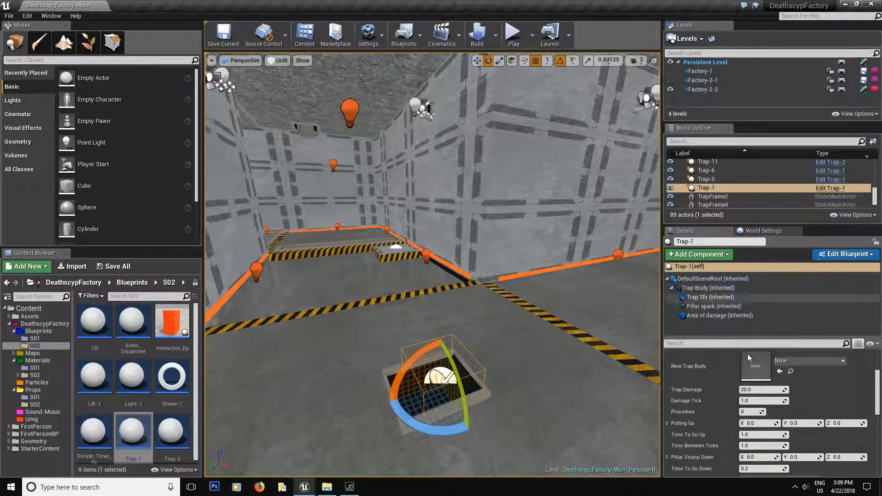
pyautogui.scroll(2, 730, 323)
pyautogui.moveTo(84, 185); pyautogui.dragTo(787, 412)
pyautogui.scroll(-2, 781, 406)
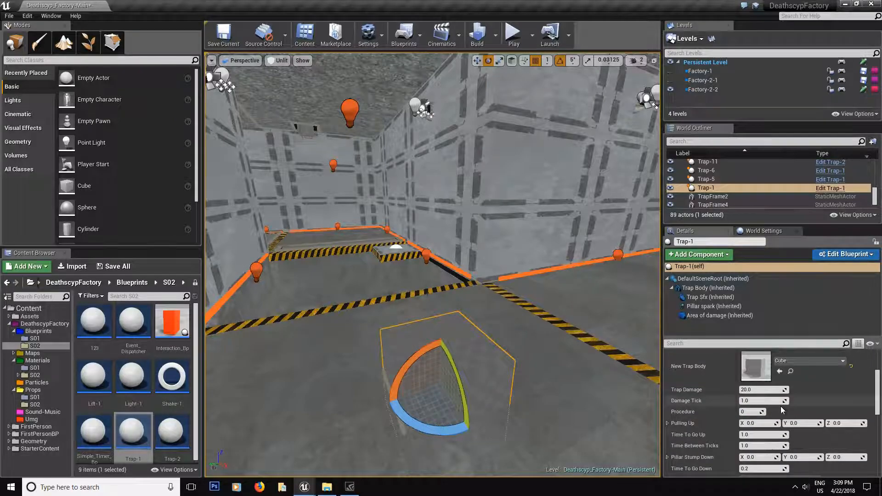
# - Apply the M_Metal_Steel material from the Materials S02 folder to Trap-1's Trap Body
pyautogui.click(705, 287)
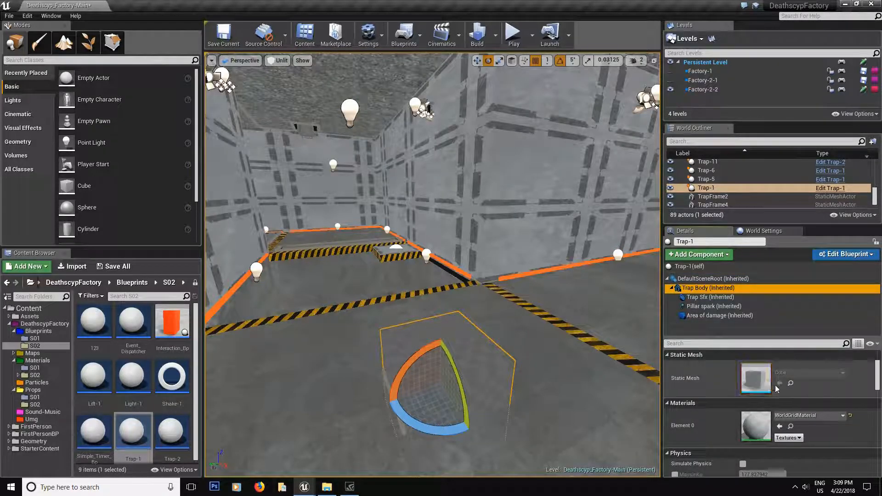
pyautogui.click(689, 266)
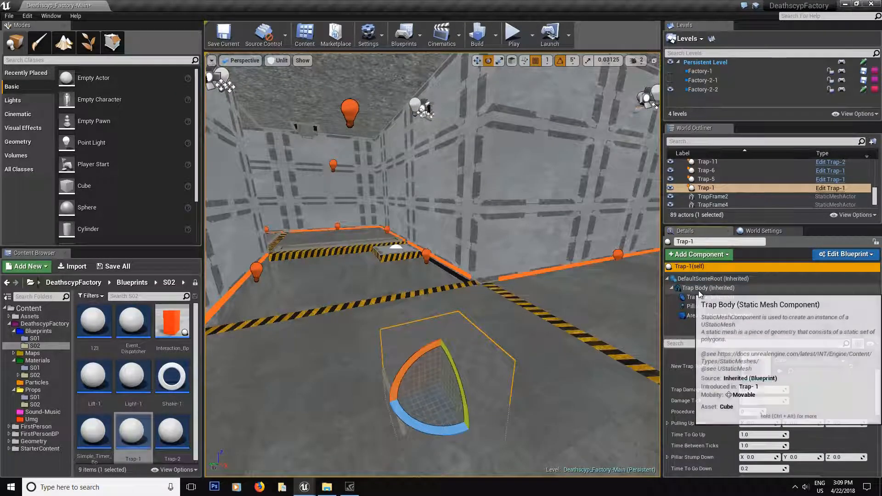
pyautogui.click(698, 290)
pyautogui.click(37, 360)
pyautogui.click(36, 376)
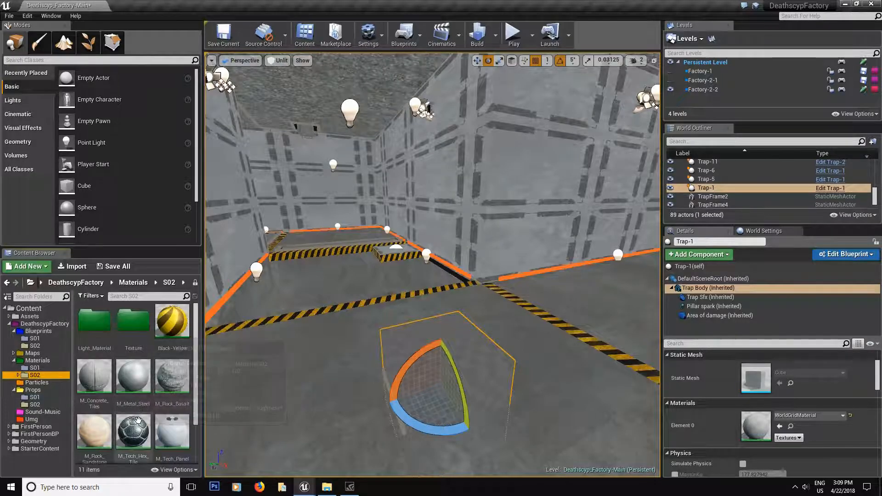
pyautogui.moveTo(138, 384); pyautogui.dragTo(756, 427)
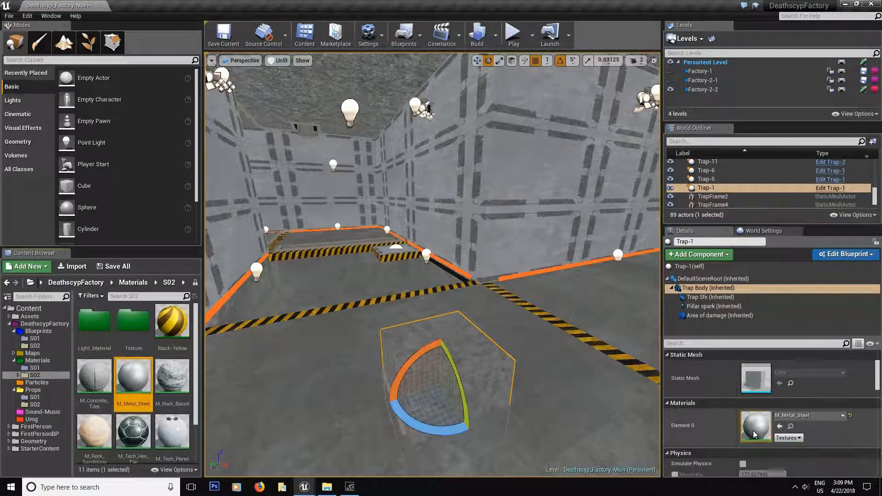
# - Scale the Trap Body narrower along its Y axis so it fits within the floor frame
pyautogui.moveTo(461, 319)
pyautogui.mouseDown(button='right')
pyautogui.moveTo(408, 347)
pyautogui.moveTo(406, 333)
pyautogui.moveTo(469, 331)
pyautogui.mouseUp(button='right')
pyautogui.press('d')
pyautogui.press('a')
pyautogui.press('r')
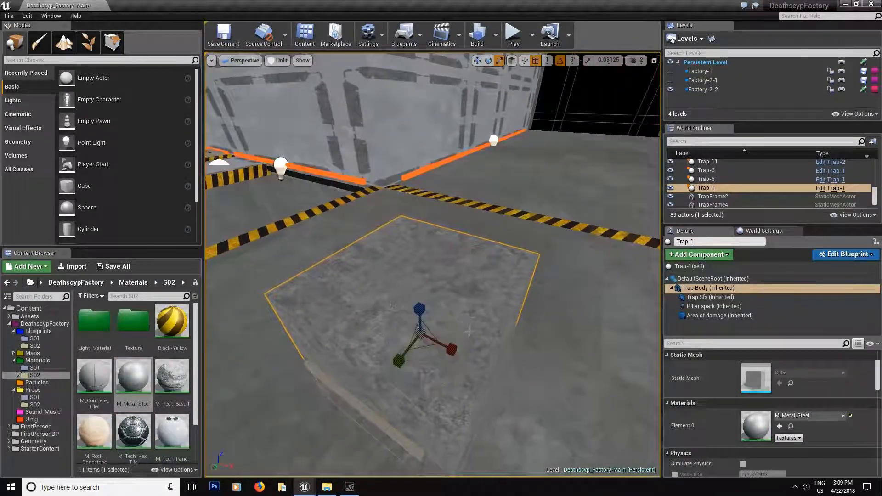
pyautogui.moveTo(399, 361); pyautogui.dragTo(243, 355)
pyautogui.press('w')
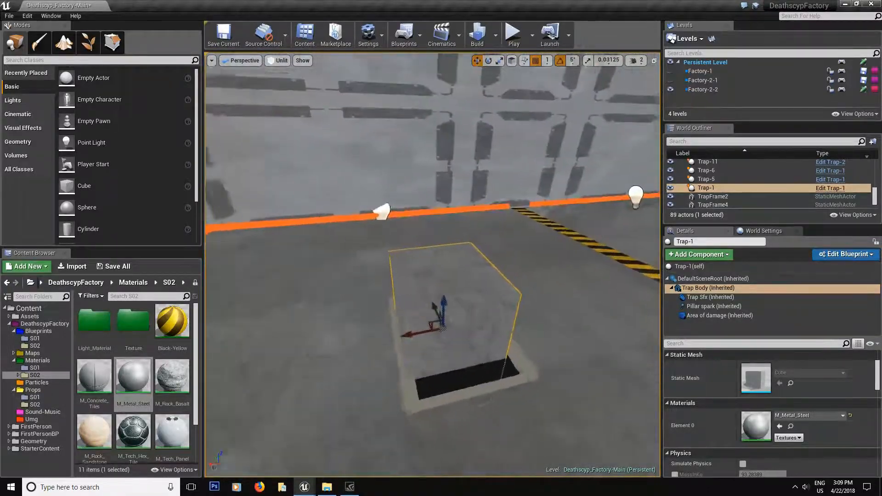
# - Scale down the Trap Body's remaining horizontal side and shift it to sit inside the frame opening
pyautogui.moveTo(428, 382); pyautogui.dragTo(420, 380, button='right')
pyautogui.press('space')
pyautogui.press('space')
pyautogui.moveTo(404, 337); pyautogui.dragTo(414, 334)
pyautogui.moveTo(415, 335); pyautogui.dragTo(441, 328, button='right')
pyautogui.keyDown('alt'); pyautogui.moveTo(441, 329); pyautogui.dragTo(533, 322); pyautogui.keyUp('alt')
pyautogui.moveTo(429, 315); pyautogui.dragTo(429, 332)
pyautogui.moveTo(429, 331); pyautogui.dragTo(564, 336, button='right')
pyautogui.press('space')
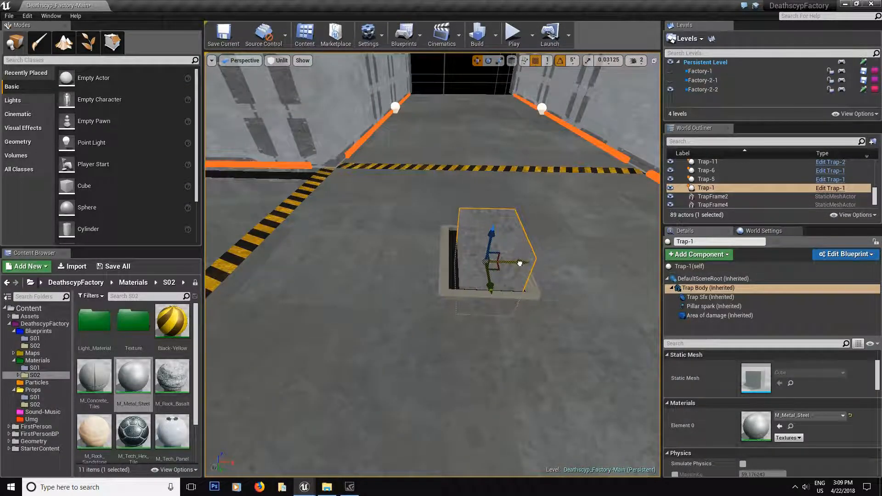
pyautogui.moveTo(520, 263); pyautogui.dragTo(516, 263)
# - Raise Trap-1 together with TrapFrame2 straight up to the ceiling, with Trap-1 at a Z location of about 2611 cm
pyautogui.click(526, 297)
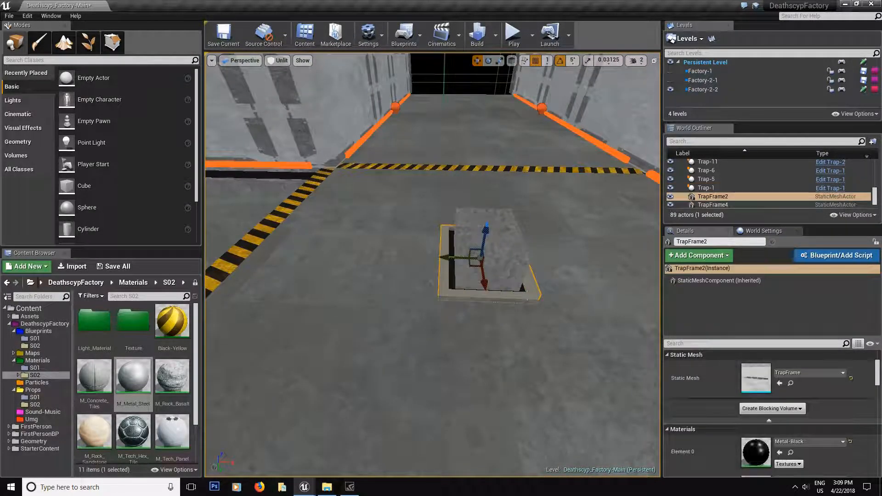
pyautogui.keyDown('ctrl'); pyautogui.click(510, 249); pyautogui.keyUp('ctrl')
pyautogui.moveTo(511, 249); pyautogui.dragTo(459, 293, button='right')
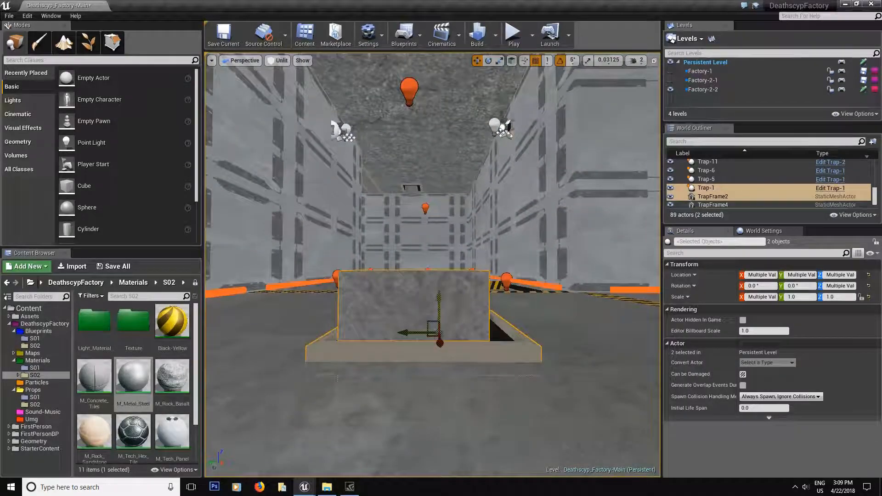
pyautogui.moveTo(437, 304); pyautogui.dragTo(446, 131)
pyautogui.moveTo(445, 131); pyautogui.dragTo(421, 64, button='right')
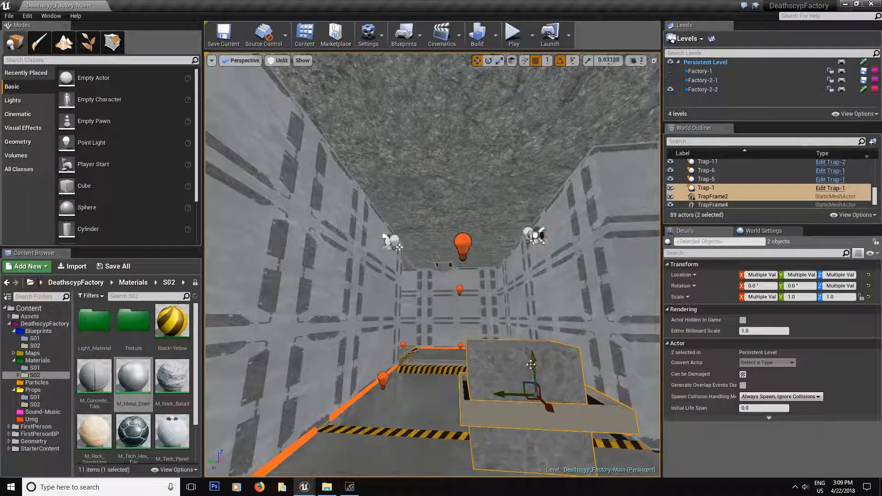
pyautogui.moveTo(531, 365); pyautogui.dragTo(515, 149)
pyautogui.moveTo(515, 150); pyautogui.dragTo(547, 92, button='right')
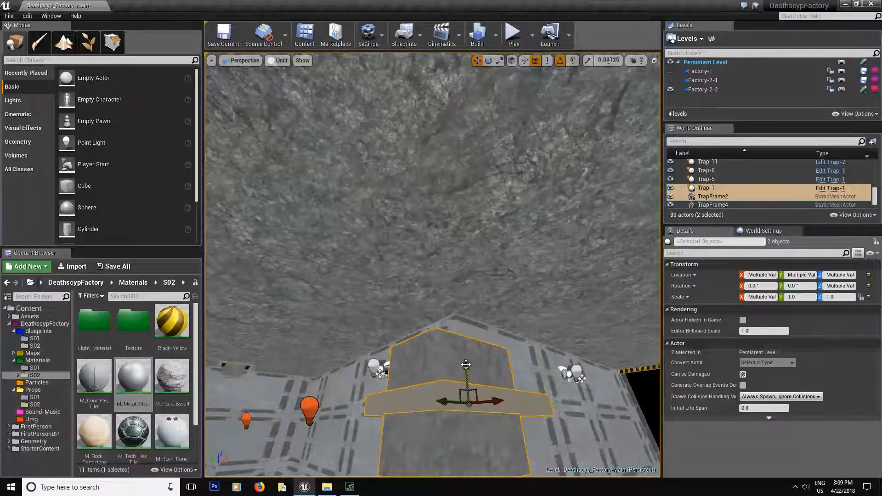
pyautogui.moveTo(465, 364); pyautogui.dragTo(491, 215)
pyautogui.moveTo(481, 240); pyautogui.dragTo(551, 232, button='right')
pyautogui.moveTo(467, 218); pyautogui.dragTo(438, 249, button='right')
# - Compare the Trap Body component's relative location with the location of the Trap-1 actor itself
pyautogui.click(475, 237)
pyautogui.click(690, 289)
pyautogui.moveTo(630, 297)
pyautogui.mouseDown(button='right')
pyautogui.moveTo(620, 285)
pyautogui.moveTo(638, 287)
pyautogui.moveTo(629, 294)
pyautogui.mouseUp(button='right')
pyautogui.moveTo(426, 246); pyautogui.dragTo(427, 245, button='right')
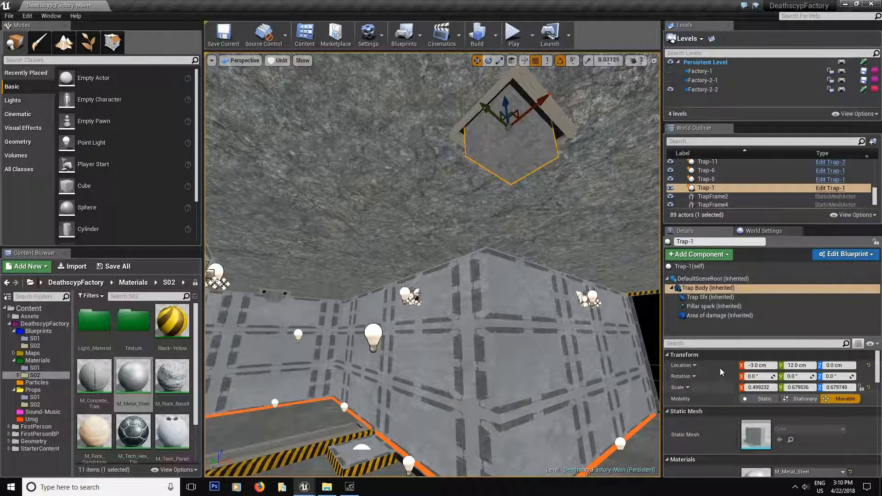
pyautogui.click(685, 267)
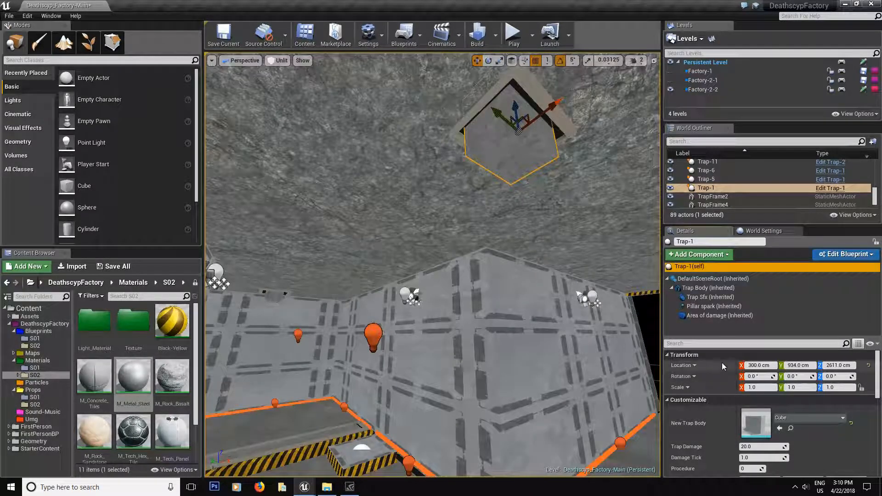
# - Stretch the Trap Body vertically to a Z scale of about 2.53 and lower it to a relative Z of about -236 cm
pyautogui.click(727, 288)
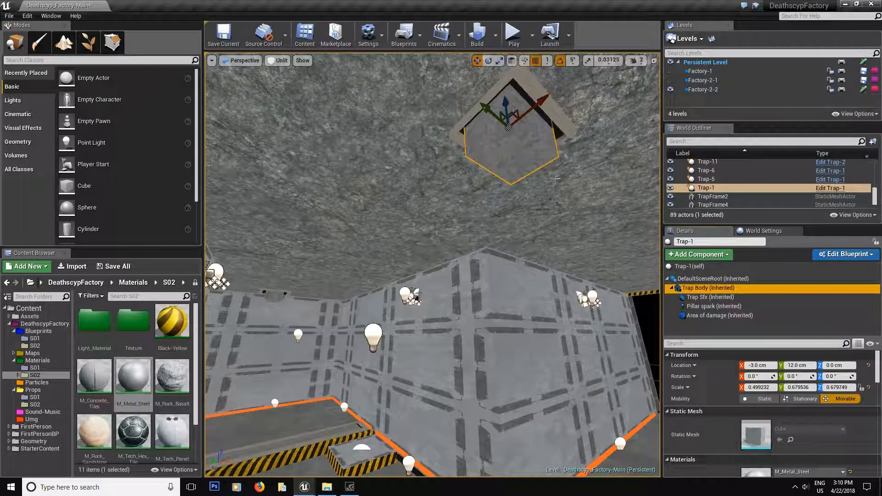
pyautogui.moveTo(507, 109); pyautogui.dragTo(507, 59)
pyautogui.press('w')
pyautogui.moveTo(507, 109); pyautogui.dragTo(498, 42, button='right')
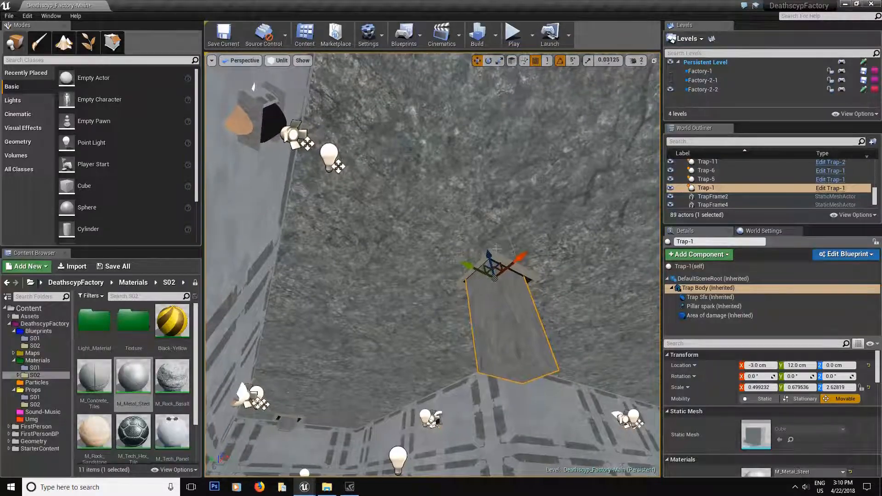
pyautogui.moveTo(490, 254); pyautogui.dragTo(497, 357)
pyautogui.moveTo(497, 358)
pyautogui.mouseDown(button='right')
pyautogui.moveTo(514, 436)
pyautogui.moveTo(487, 405)
pyautogui.moveTo(496, 363)
pyautogui.mouseUp(button='right')
pyautogui.moveTo(521, 163); pyautogui.dragTo(503, 213)
pyautogui.moveTo(503, 213); pyautogui.dragTo(480, 237, button='right')
# - Lengthen the Trap Body into a tall pillar with a Z scale of about 5.36
pyautogui.press('e')
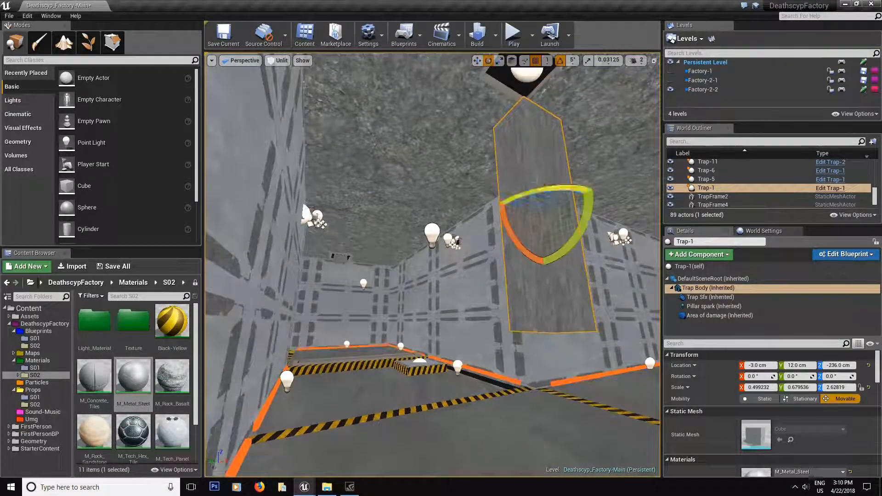
pyautogui.moveTo(536, 187); pyautogui.dragTo(536, 165)
pyautogui.moveTo(533, 184); pyautogui.dragTo(560, 177, button='right')
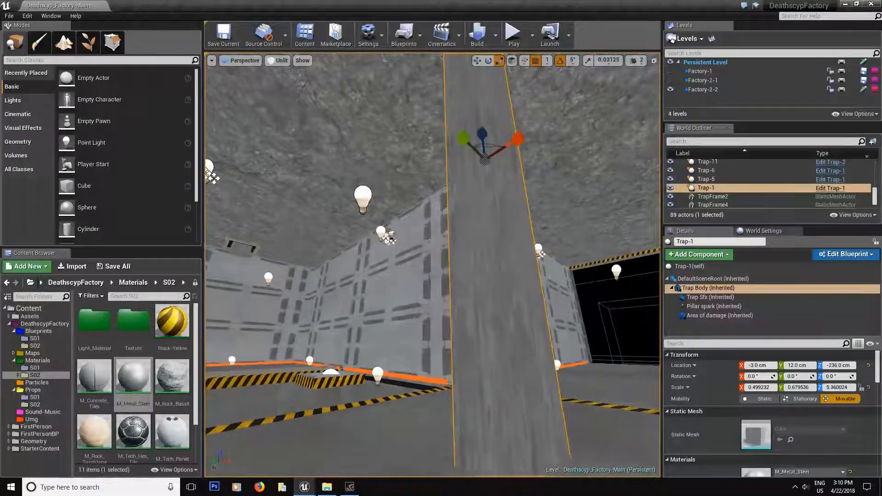
# - Fine-tune the Trap Body's height to a relative Z of about -231 cm so its lower end meets the floor
pyautogui.press('w')
pyautogui.moveTo(470, 137)
pyautogui.mouseDown(button='right')
pyautogui.moveTo(469, 118)
pyautogui.moveTo(484, 146)
pyautogui.mouseUp(button='right')
pyautogui.press('s')
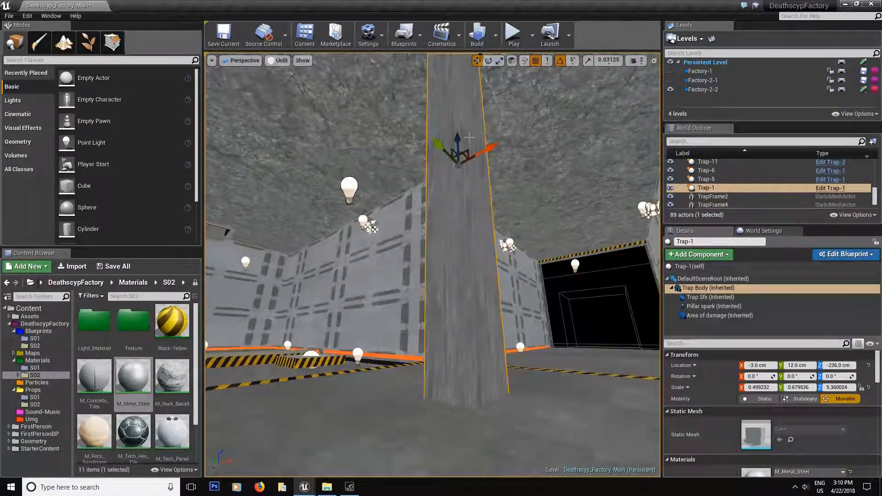
pyautogui.moveTo(458, 133); pyautogui.dragTo(462, 141)
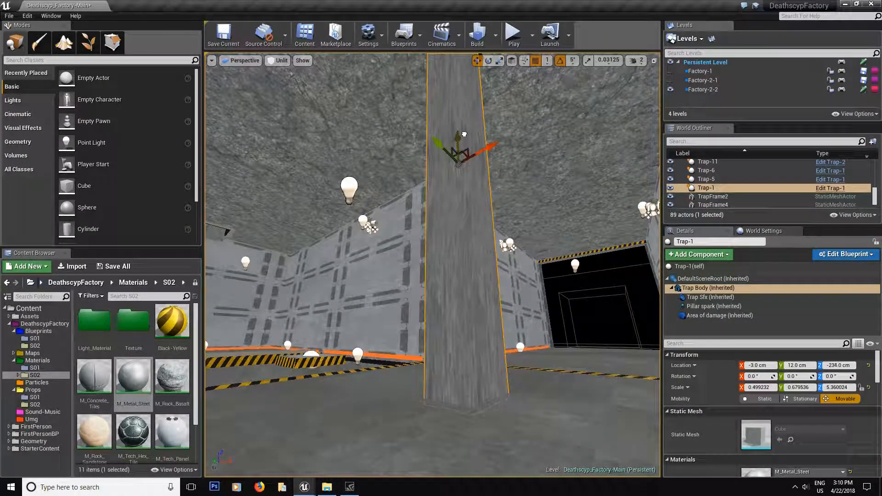
pyautogui.moveTo(465, 131); pyautogui.dragTo(524, 134, button='right')
pyautogui.press('w')
pyautogui.press('s')
pyautogui.press('w')
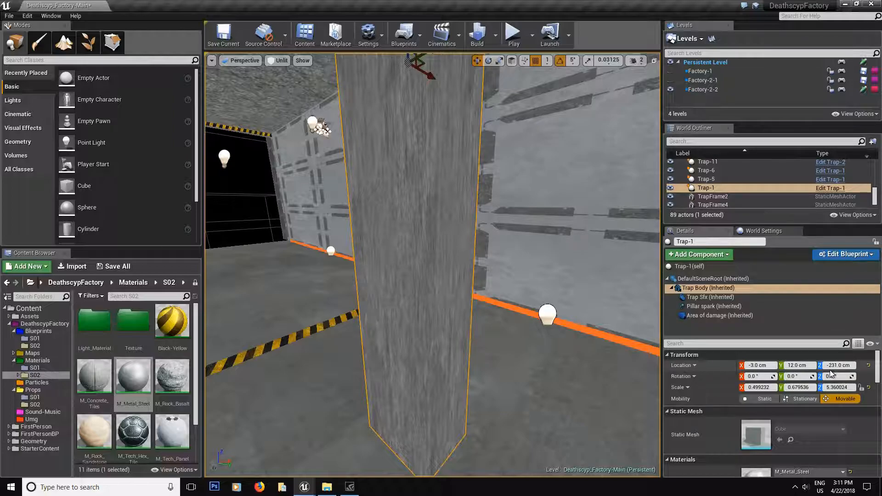
# - Compare Trap-1's Pulling Up and Pillar Stump Down settings with the Trap Body's relative location
pyautogui.click(689, 265)
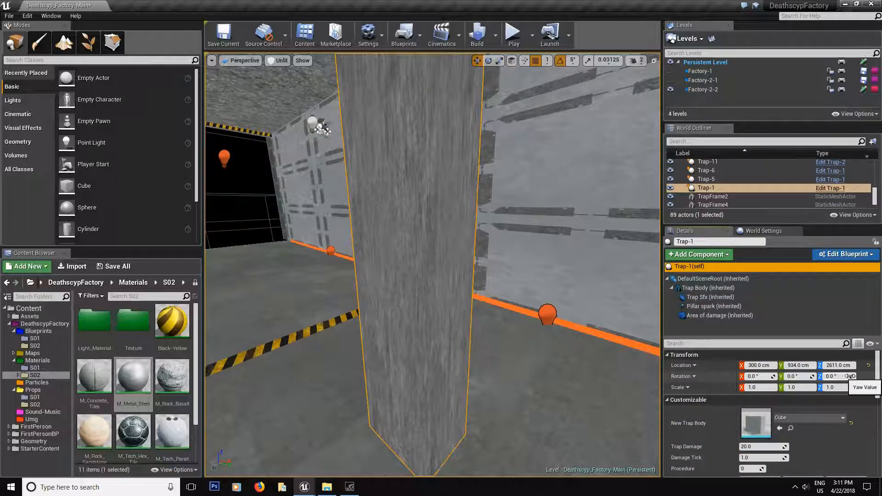
pyautogui.scroll(-5, 824, 429)
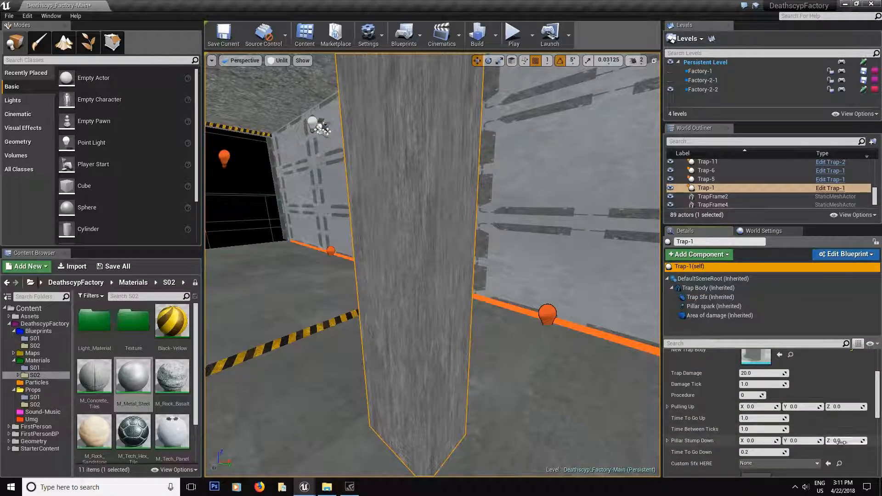
pyautogui.click(708, 288)
pyautogui.scroll(4, 812, 401)
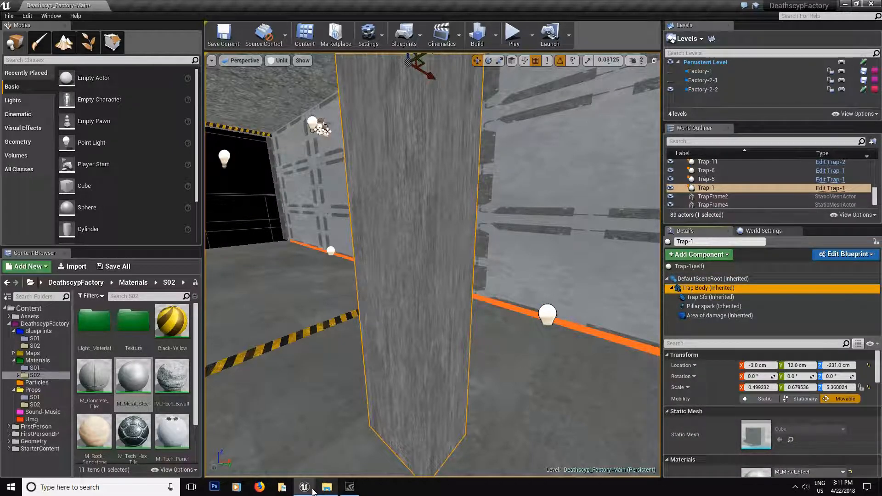
# - Examine how Pulling Up and Trap Body feed the Move Component To node in the Trap-1 blueprint's Event Graph
pyautogui.moveTo(304, 487)
pyautogui.click(402, 455)
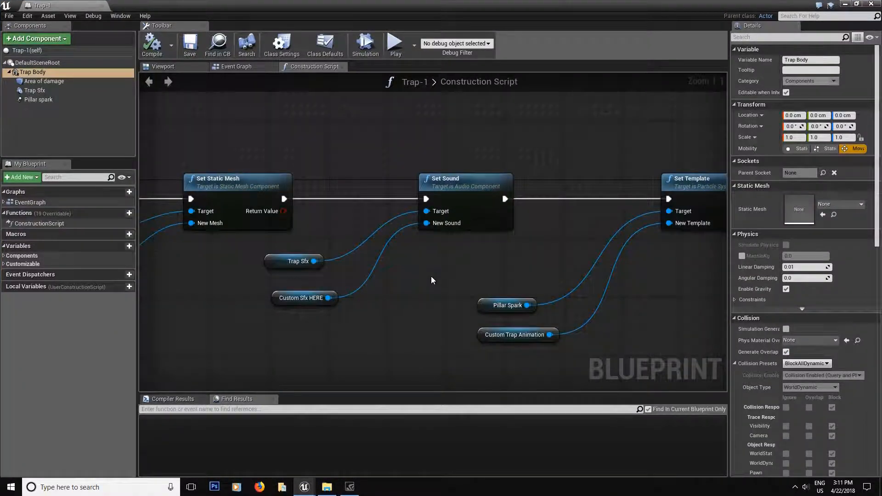
pyautogui.scroll(-4, 430, 277)
pyautogui.click(236, 66)
pyautogui.scroll(2, 398, 313)
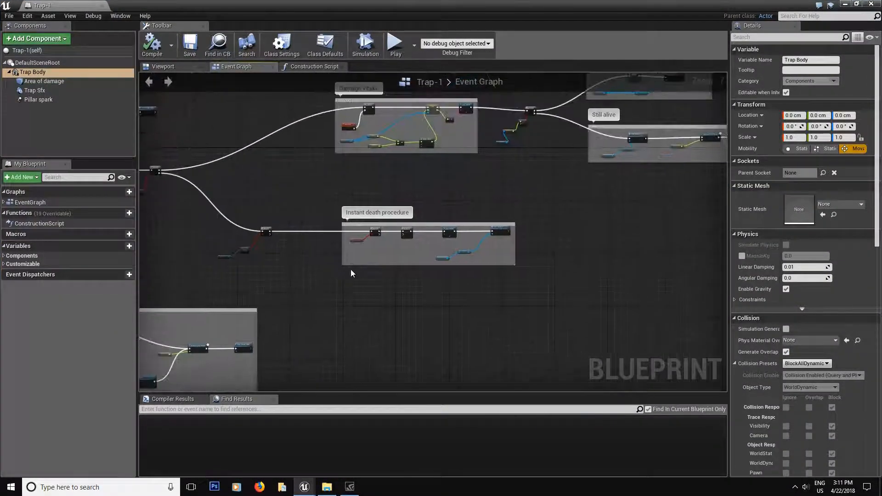
pyautogui.scroll(2, 306, 253)
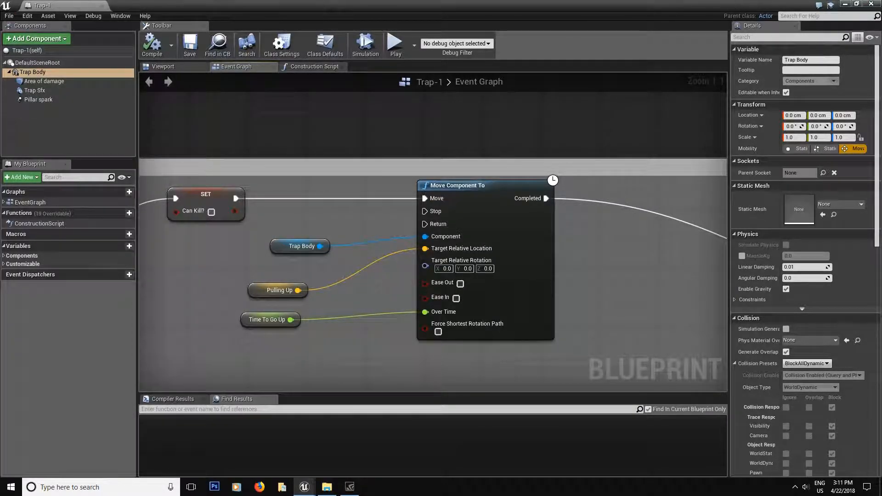
pyautogui.click(845, 5)
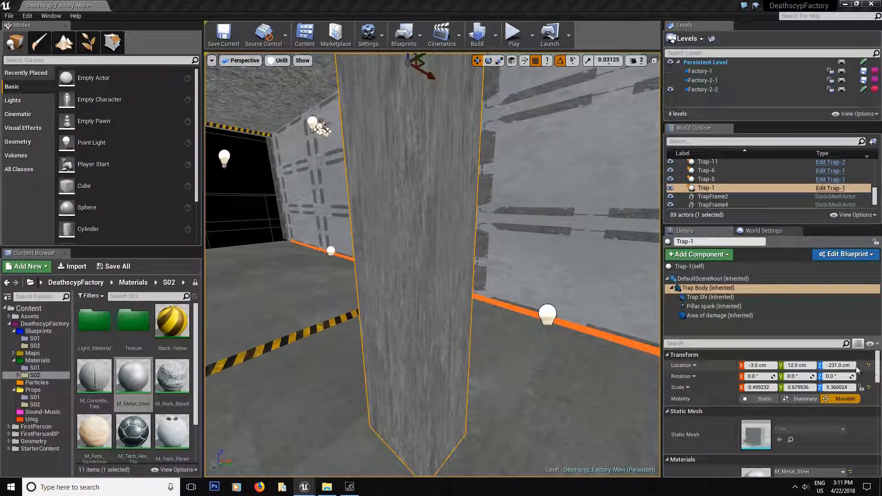
# - Set Trap-1's Pillar Stump Down Z value to -231
pyautogui.click(698, 266)
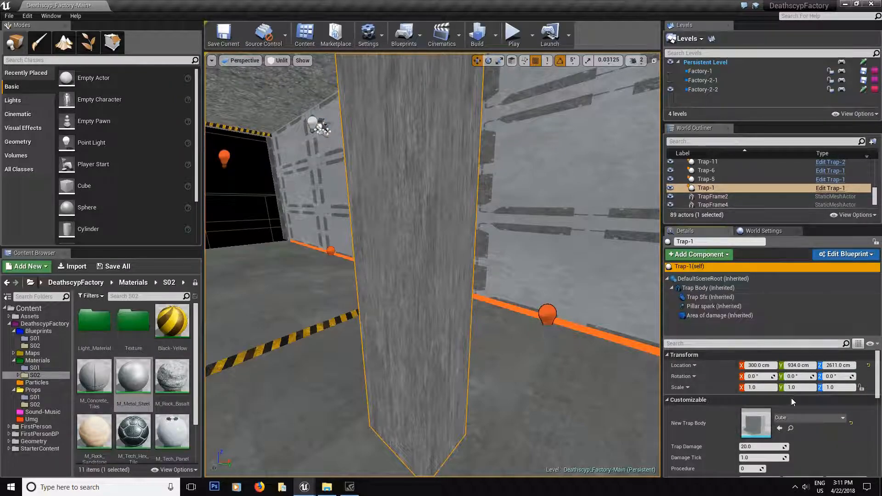
pyautogui.scroll(-4, 777, 387)
pyautogui.click(843, 456)
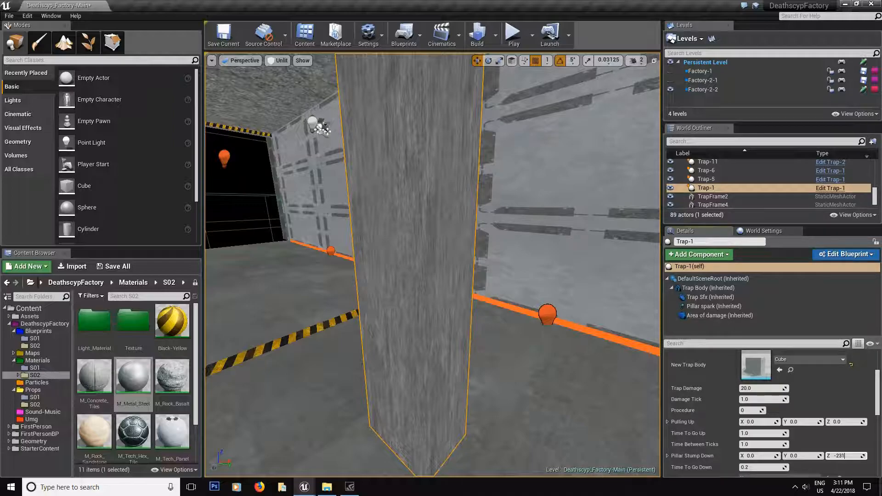
# - Raise the Trap Body into the ceiling frame to a relative Z of about 247 cm
pyautogui.click(719, 290)
pyautogui.moveTo(551, 267); pyautogui.dragTo(475, 198, button='right')
pyautogui.press('s')
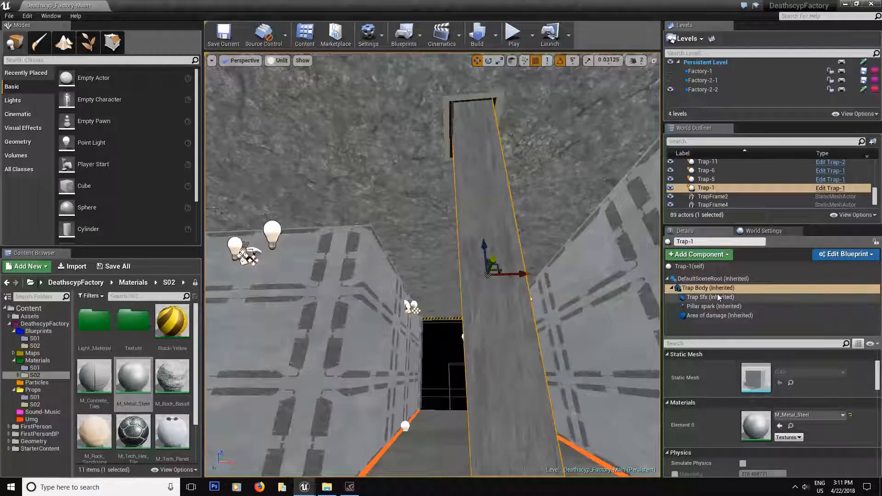
pyautogui.click(706, 290)
pyautogui.moveTo(482, 246); pyautogui.dragTo(460, 51)
pyautogui.moveTo(462, 133); pyautogui.dragTo(460, 106, button='right')
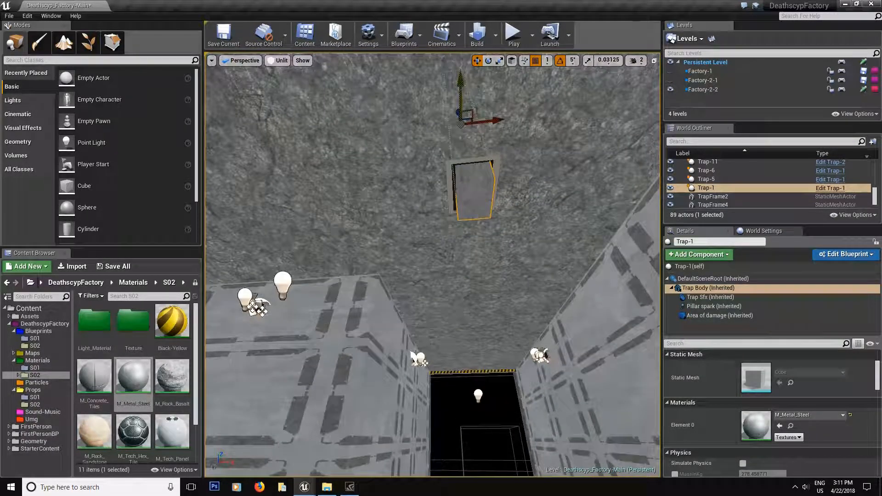
pyautogui.moveTo(455, 110); pyautogui.dragTo(455, 107)
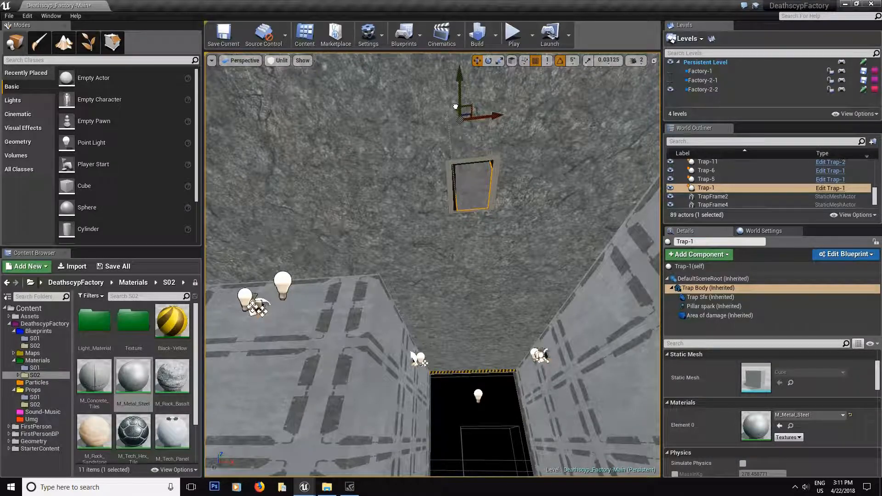
# - Set Trap-1's Pulling Up Z value to 247 and save all modified maps and assets
pyautogui.scroll(4, 735, 386)
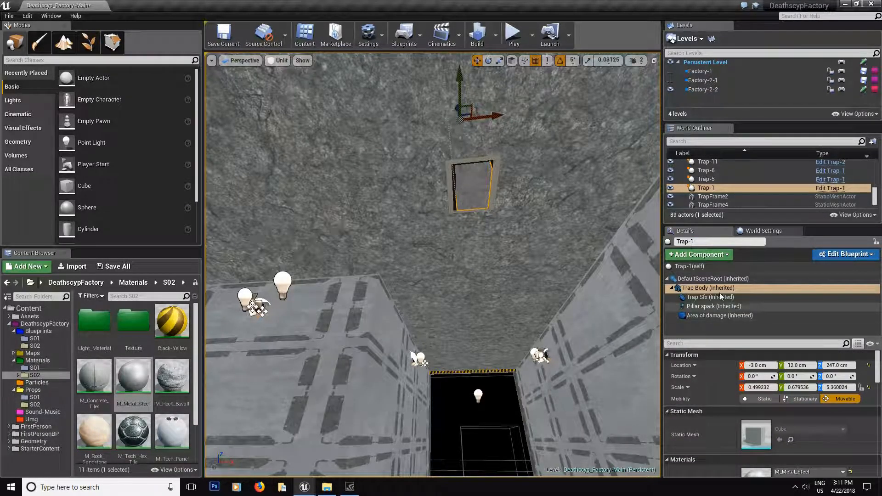
pyautogui.click(702, 266)
pyautogui.scroll(-5, 804, 428)
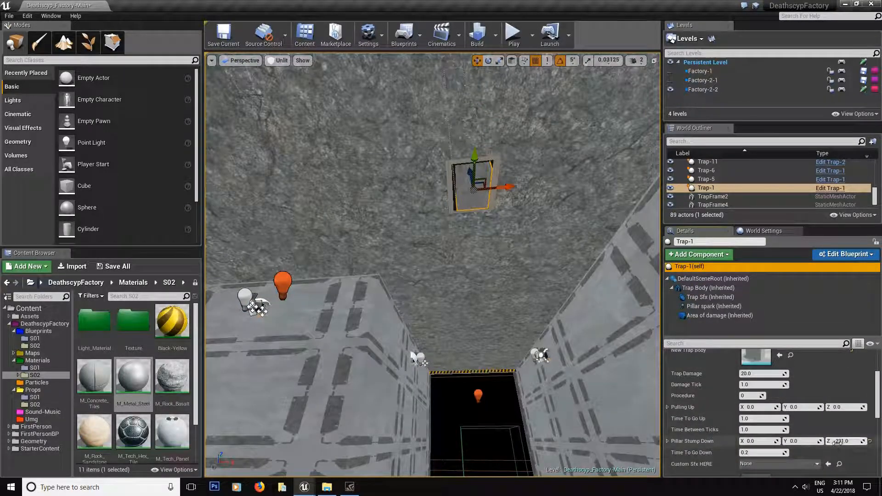
pyautogui.click(843, 407)
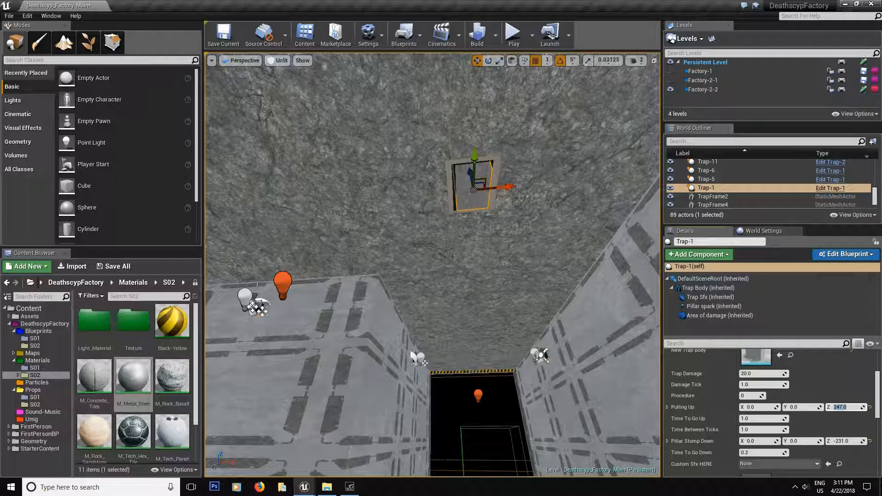
pyautogui.click(128, 266)
pyautogui.click(529, 327)
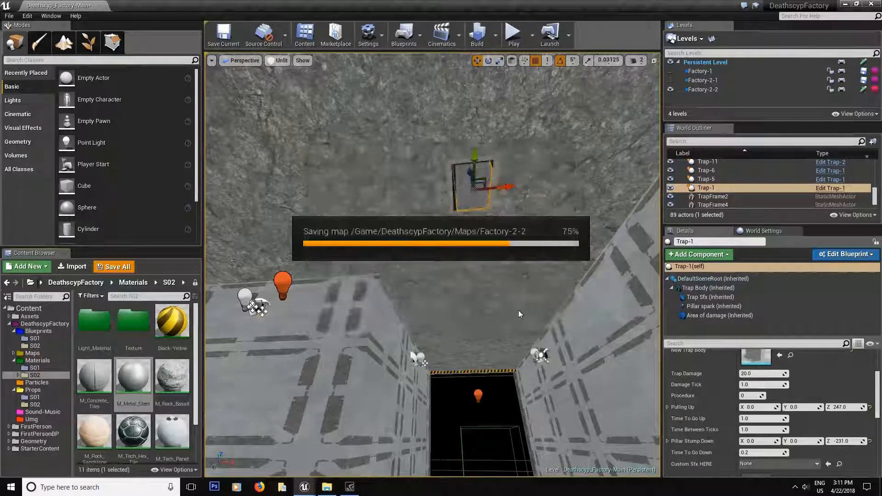
# - Turn off Auto Activate for the Pillar spark component in the Trap-1 blueprint
pyautogui.moveTo(555, 309); pyautogui.dragTo(499, 409, button='right')
pyautogui.click(304, 487)
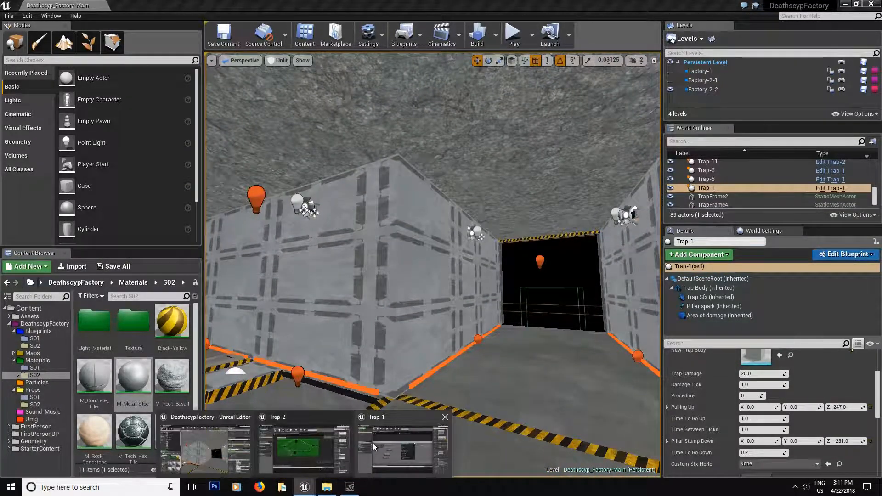
pyautogui.click(380, 445)
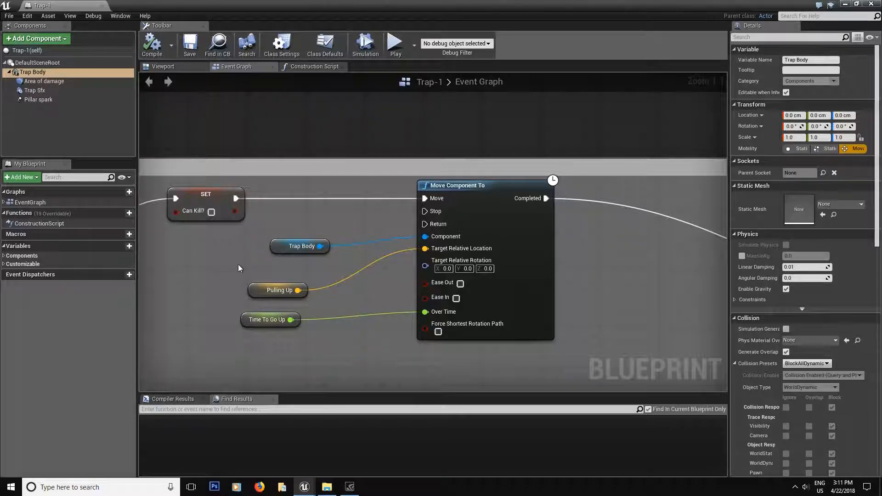
pyautogui.click(36, 99)
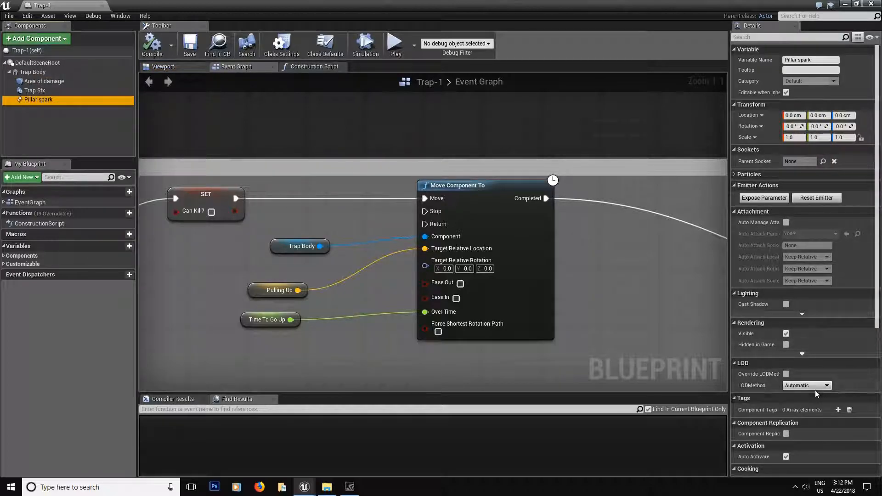
pyautogui.scroll(-3, 790, 378)
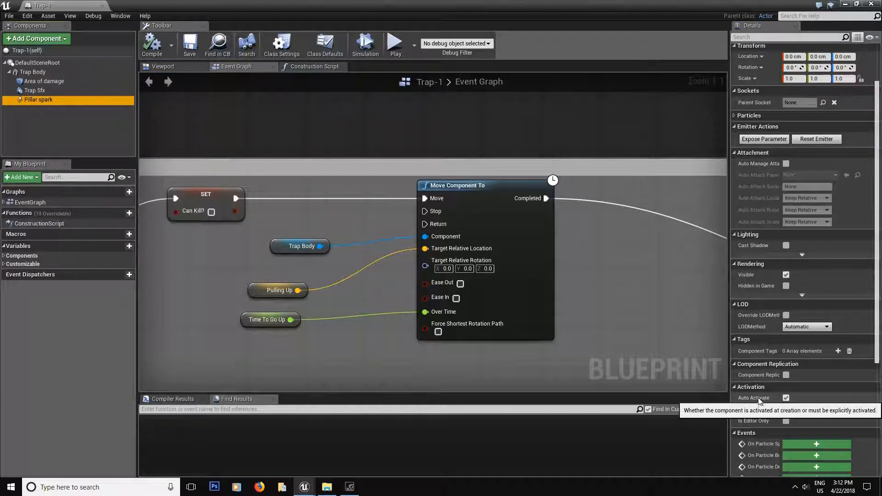
pyautogui.click(786, 398)
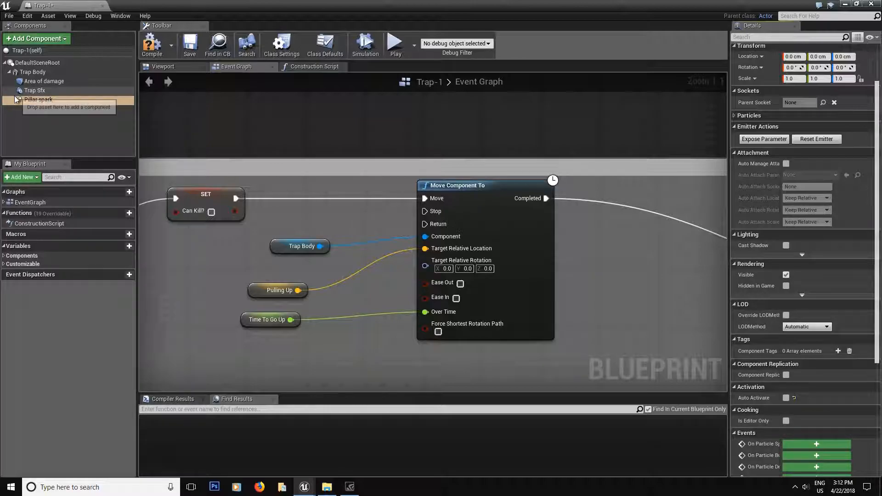
# - Turn off Auto Activate for the Trap Sfx component in the Trap-1 blueprint and save the blueprint
pyautogui.click(35, 90)
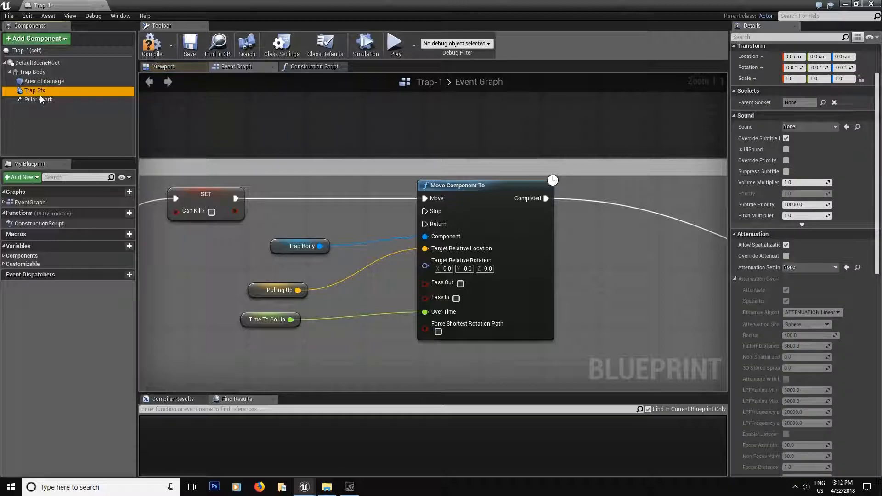
pyautogui.scroll(-5, 818, 322)
pyautogui.scroll(-10, 818, 354)
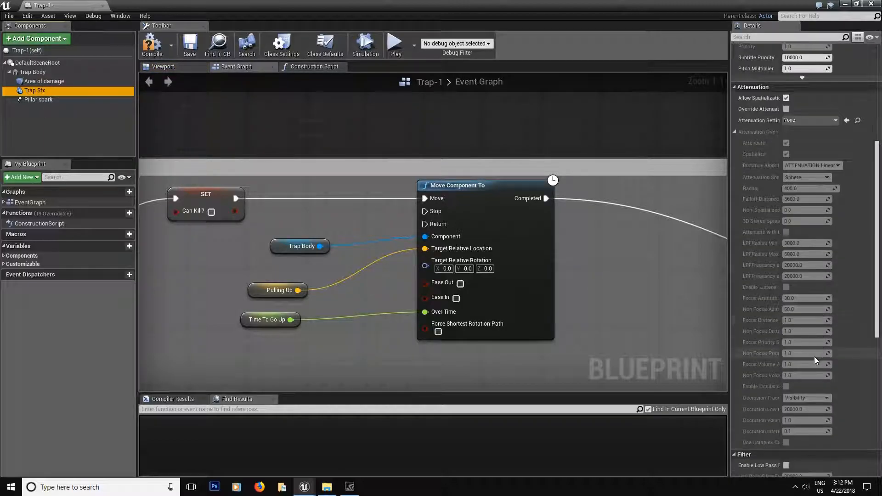
pyautogui.scroll(-3, 822, 381)
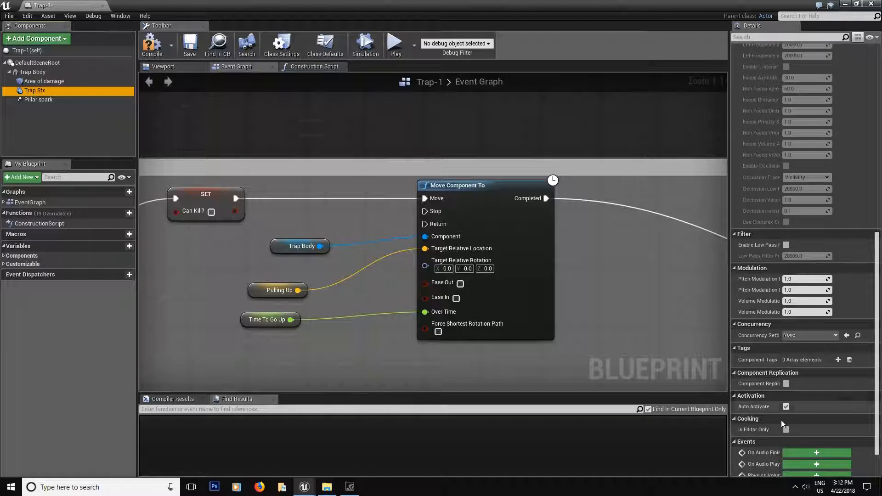
pyautogui.click(786, 407)
pyautogui.click(184, 54)
# - Set the Pillar spark component's X and Y scale to 5.0, and compile and save the blueprint
pyautogui.click(51, 100)
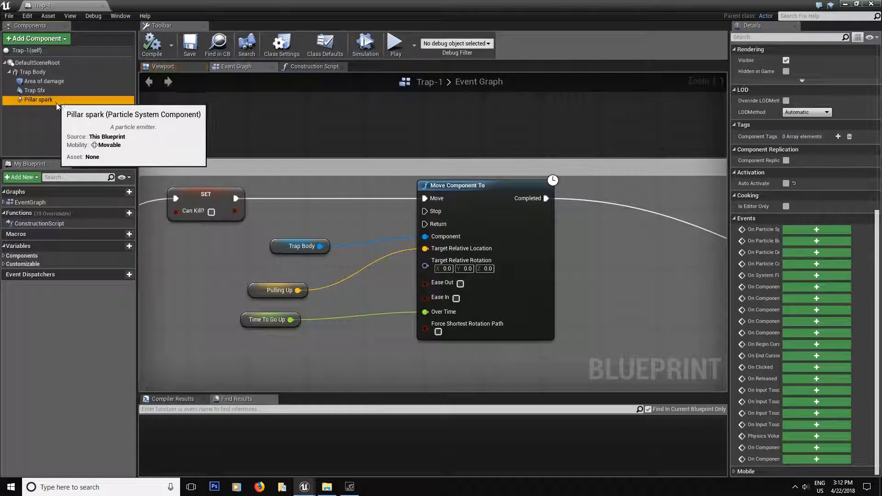
pyautogui.scroll(7, 753, 271)
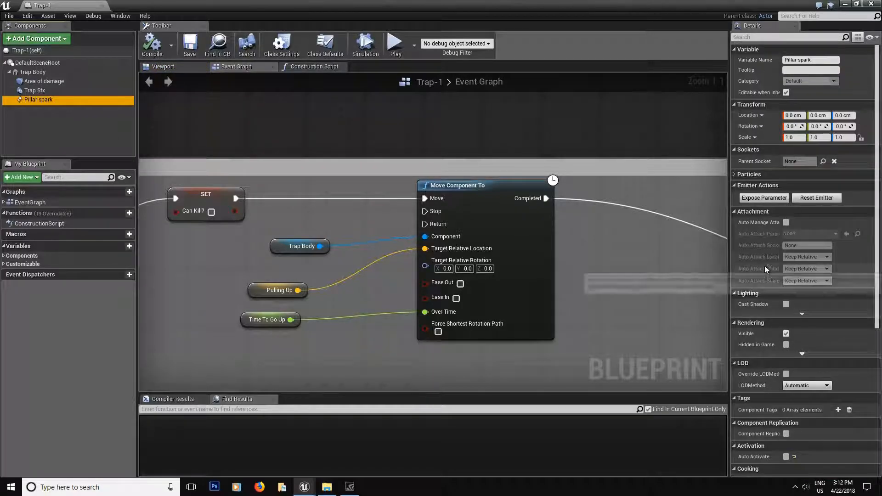
pyautogui.click(791, 137)
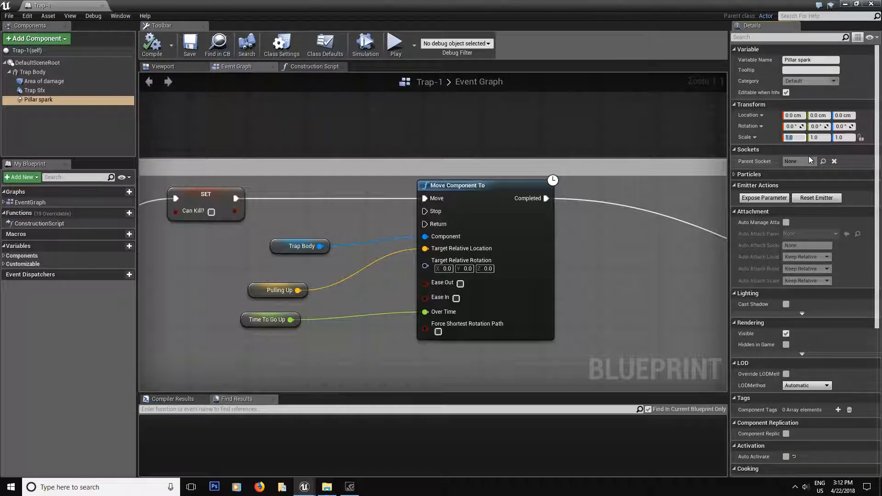
pyautogui.write('55')
pyautogui.click(157, 46)
pyautogui.click(189, 45)
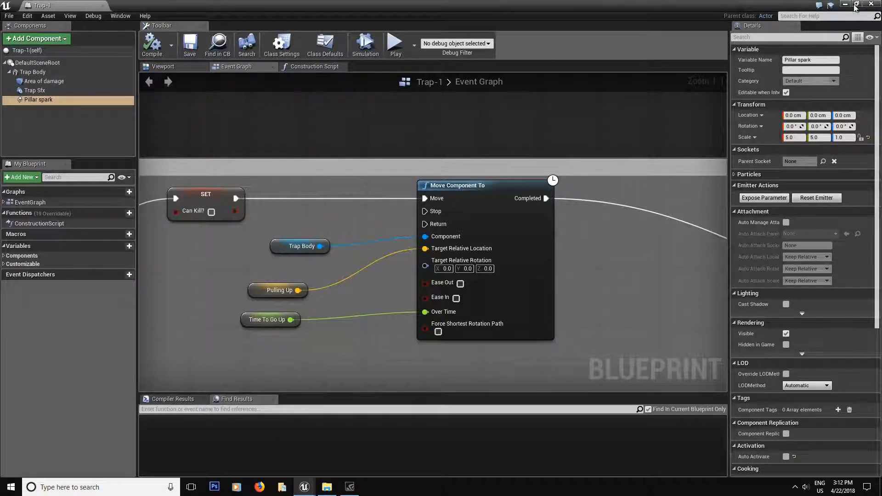
# - Return to the level editor and check the inherited Pillar spark scale and Trap-1's customizable settings
pyautogui.click(845, 4)
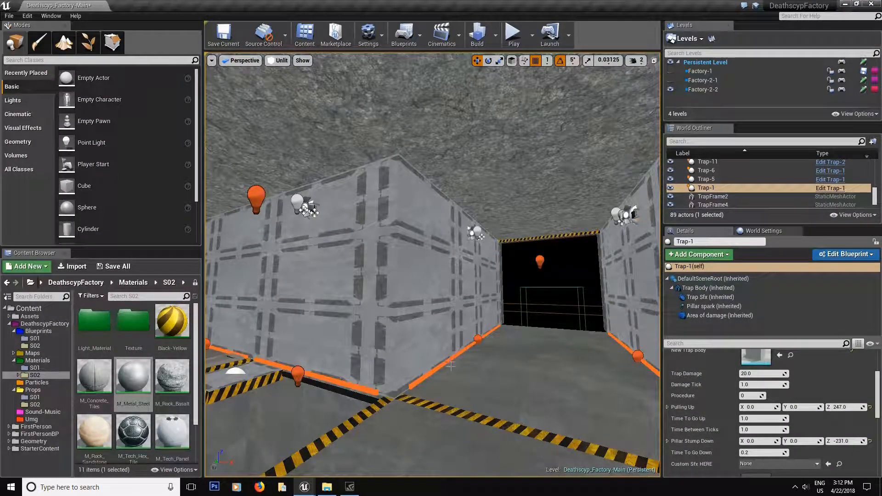
pyautogui.click(726, 306)
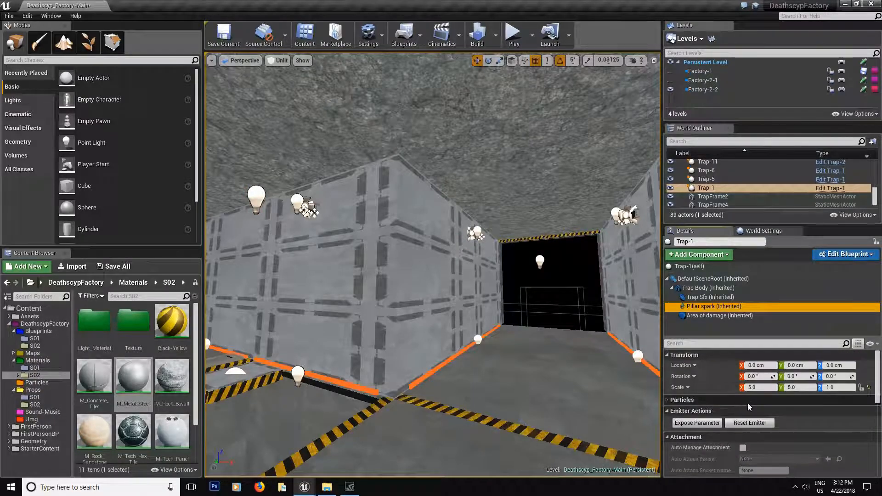
pyautogui.click(695, 266)
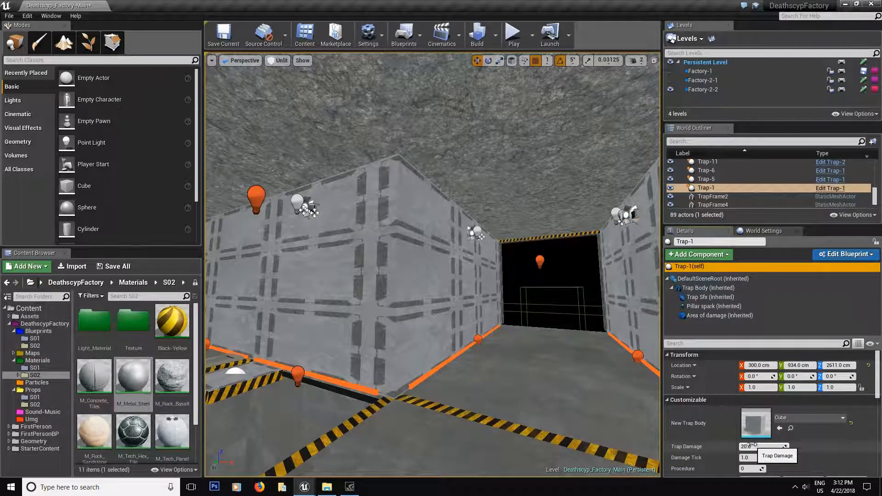
pyautogui.scroll(-2, 753, 446)
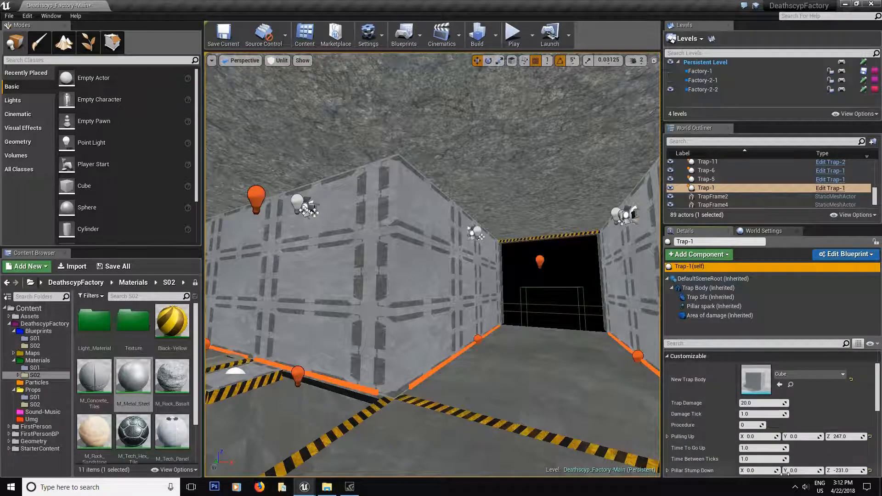
pyautogui.scroll(-1, 781, 450)
pyautogui.scroll(-1, 792, 427)
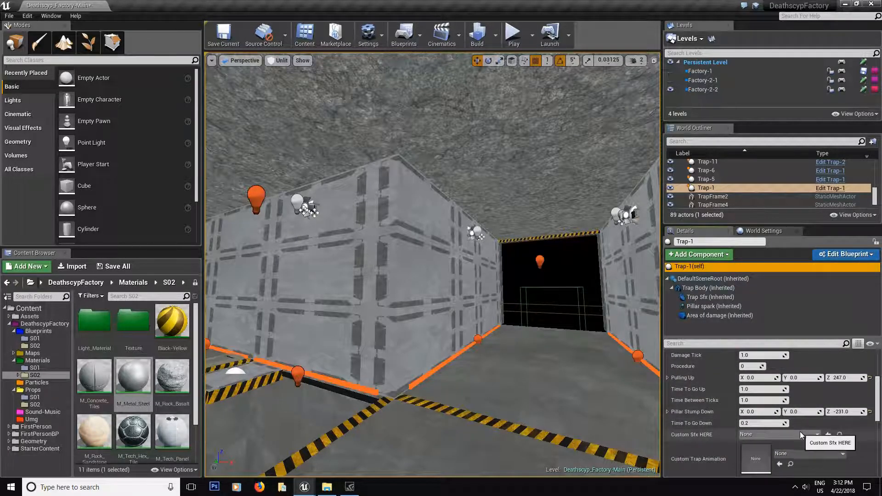
pyautogui.scroll(2, 800, 431)
pyautogui.moveTo(528, 294); pyautogui.dragTo(577, 275, button='right')
# - Set Trap-1's Procedure value to 1 in its customizable settings
pyautogui.scroll(-1, 781, 413)
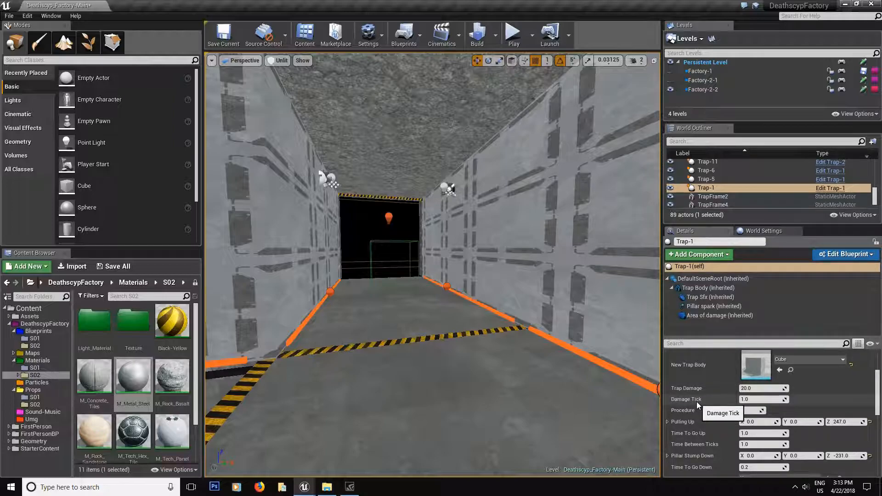
pyautogui.scroll(-1, 688, 396)
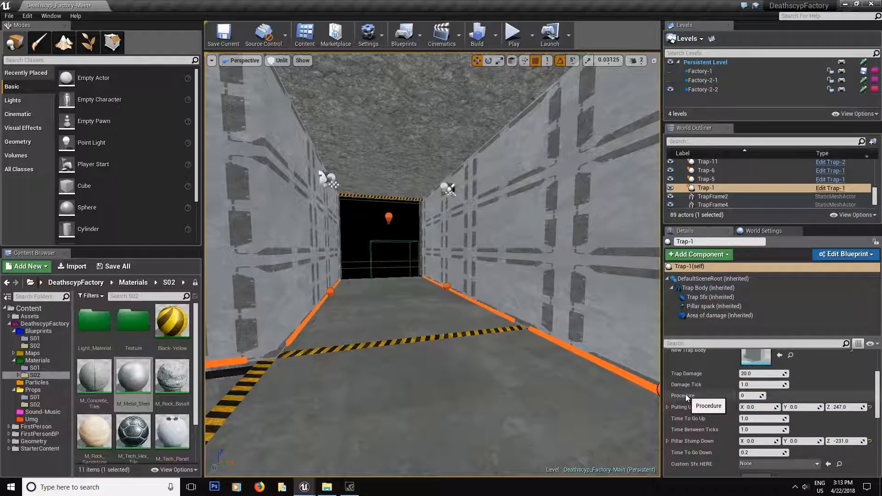
pyautogui.click(742, 395)
pyautogui.write('1')
pyautogui.press('Return')
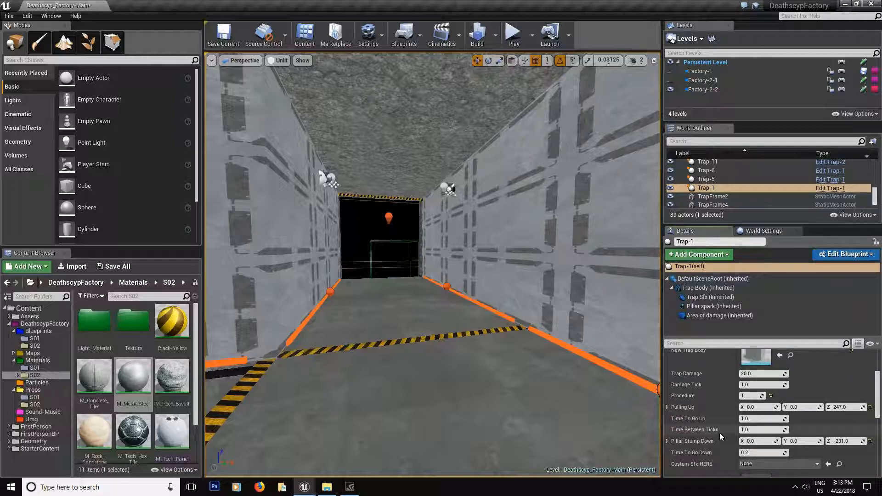
# - Assign the Pillar_Stump sound wave from the Sound-Music folder as Trap-1's Custom Sfx HERE
pyautogui.scroll(-1, 780, 421)
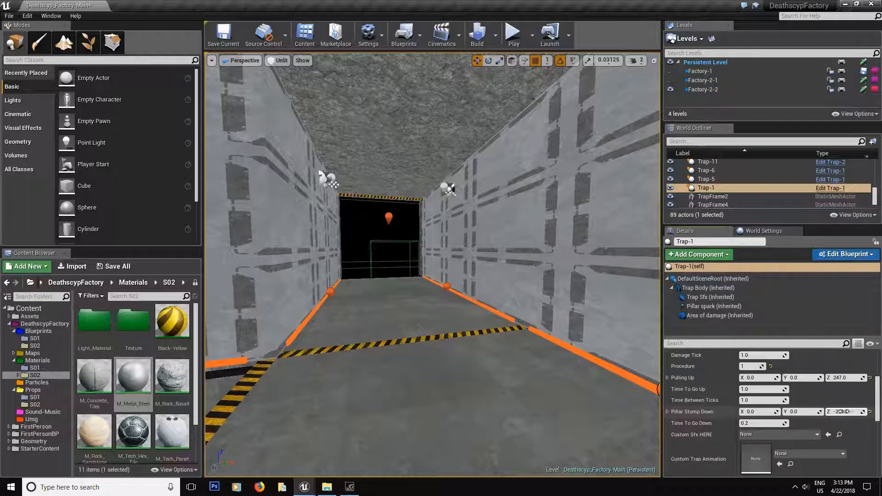
pyautogui.scroll(-1, 799, 418)
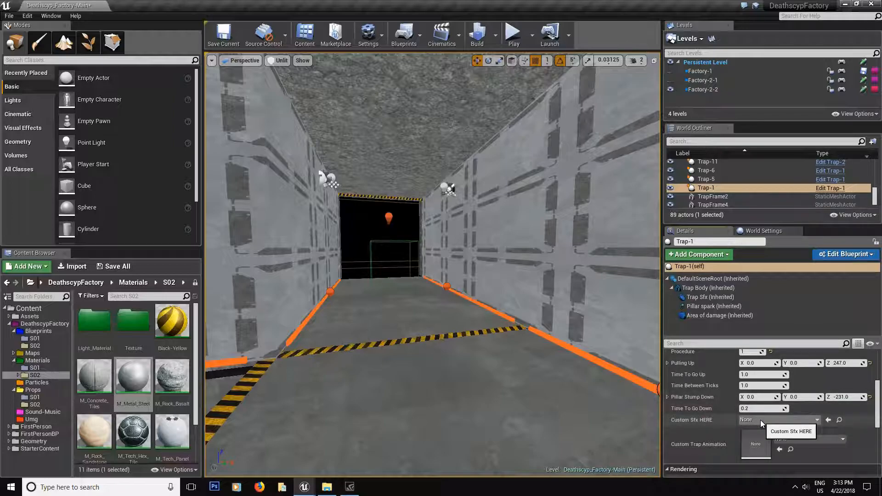
pyautogui.moveTo(525, 374)
pyautogui.mouseDown(button='right')
pyautogui.moveTo(511, 323)
pyautogui.moveTo(538, 363)
pyautogui.mouseUp(button='right')
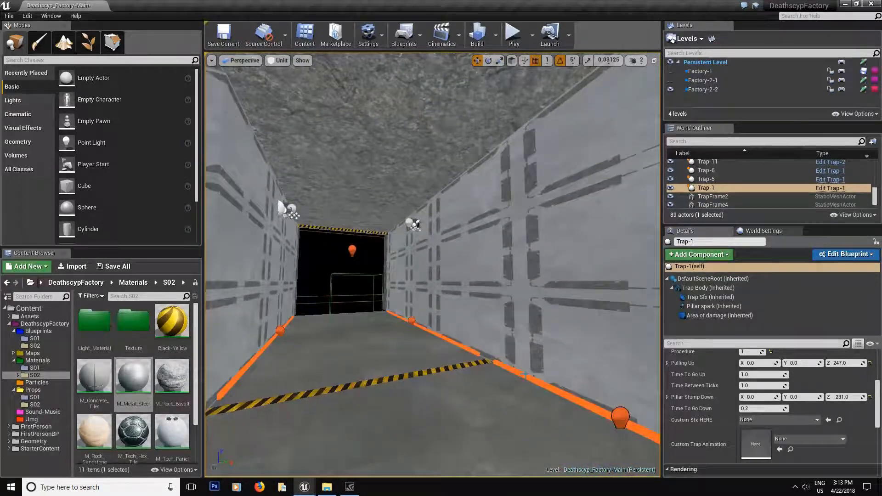
pyautogui.click(771, 409)
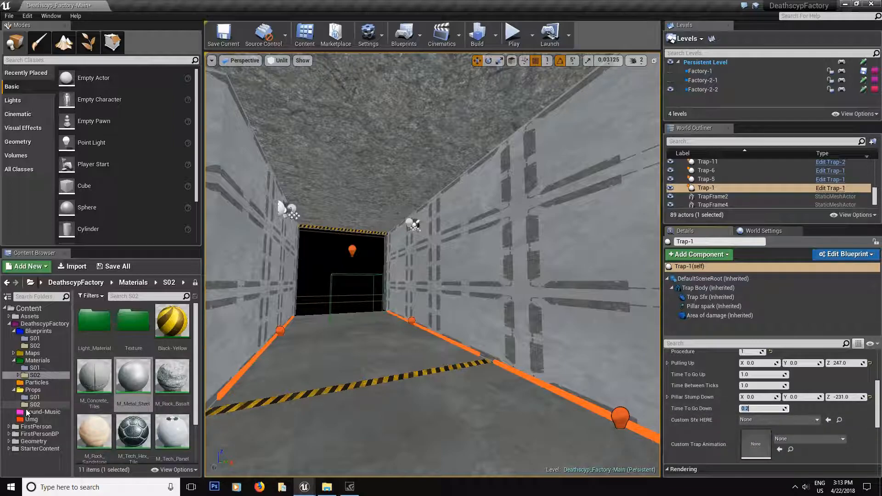
pyautogui.click(42, 411)
pyautogui.scroll(-2, 152, 404)
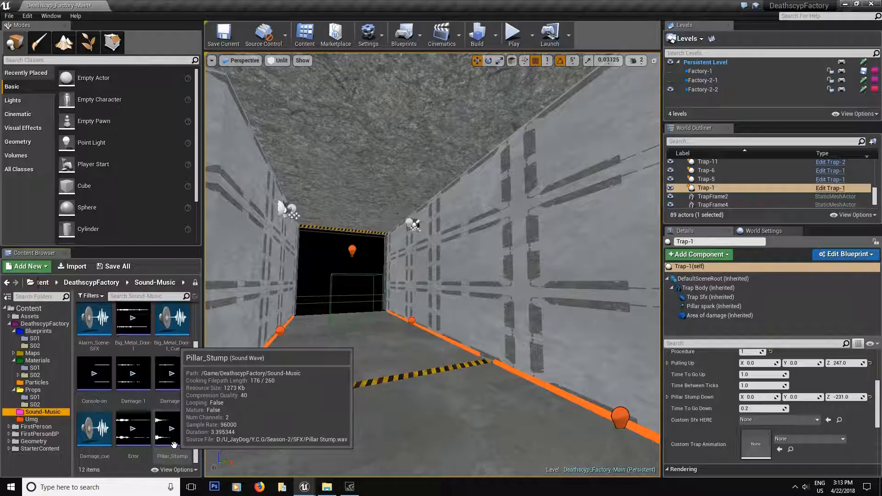
pyautogui.click(177, 428)
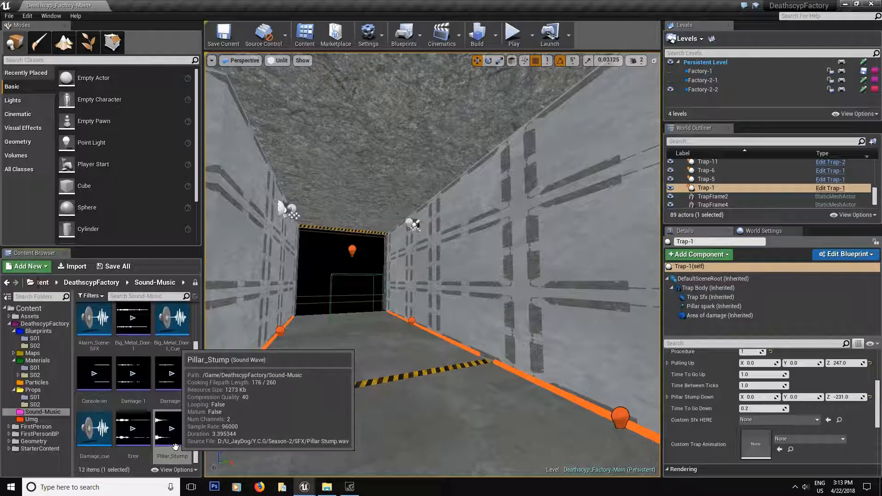
pyautogui.moveTo(178, 444); pyautogui.dragTo(764, 421)
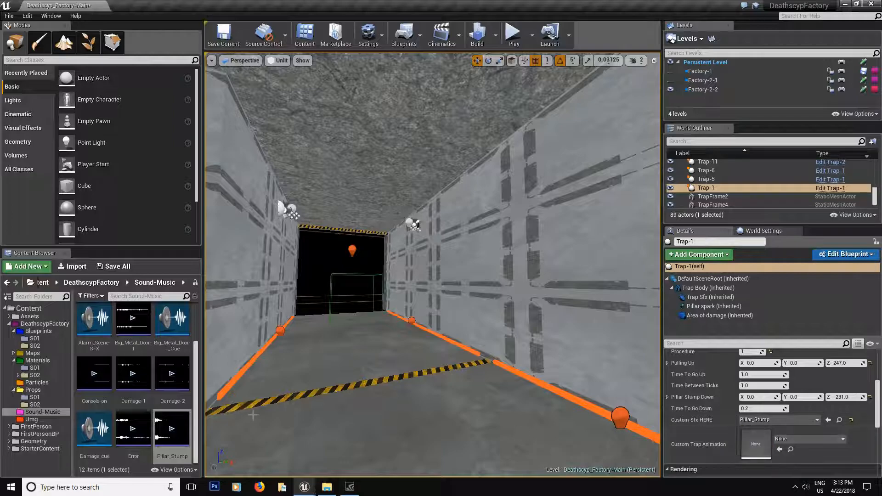
# - Assign the P_Sparks particle system as Trap-1's Custom Trap Animation and save the current level
pyautogui.click(36, 382)
pyautogui.click(102, 386)
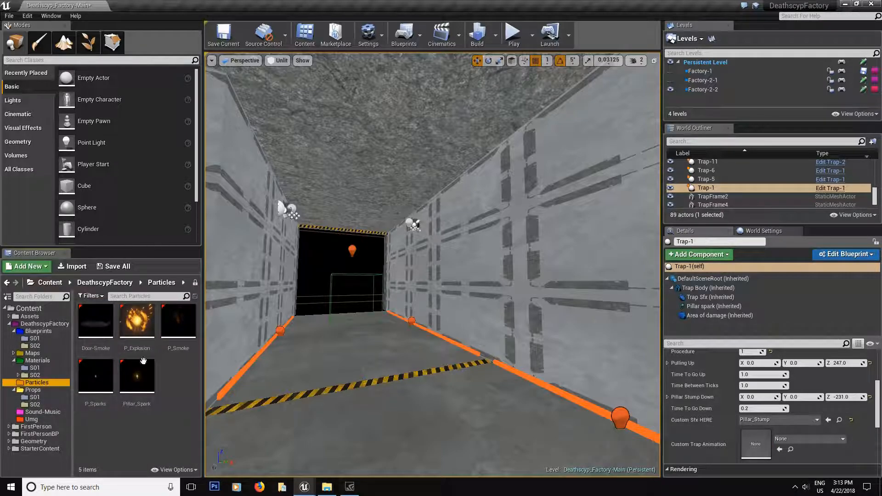
pyautogui.moveTo(103, 388); pyautogui.dragTo(755, 443)
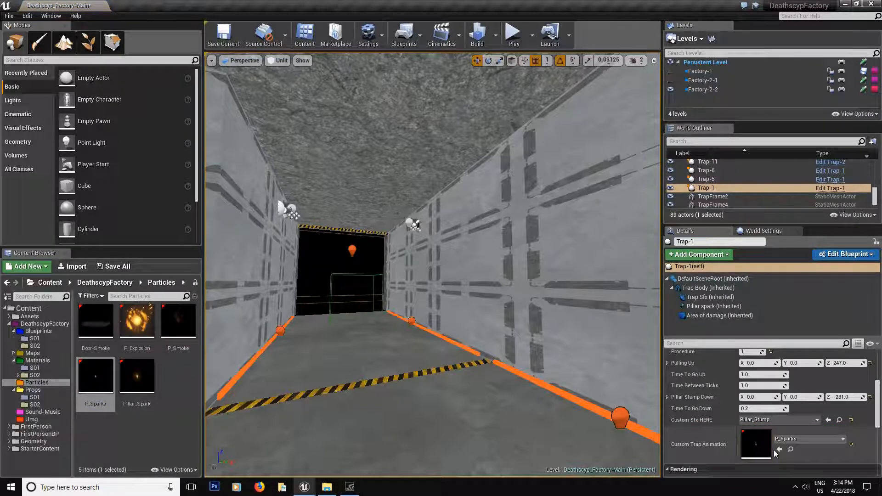
pyautogui.click(229, 44)
# - Play the level in the editor to test the ceiling pillar trap, and stop the session
pyautogui.moveTo(368, 257); pyautogui.dragTo(369, 238)
pyautogui.moveTo(486, 189)
pyautogui.mouseDown(button='right')
pyautogui.moveTo(486, 143)
pyautogui.moveTo(485, 189)
pyautogui.mouseUp(button='right')
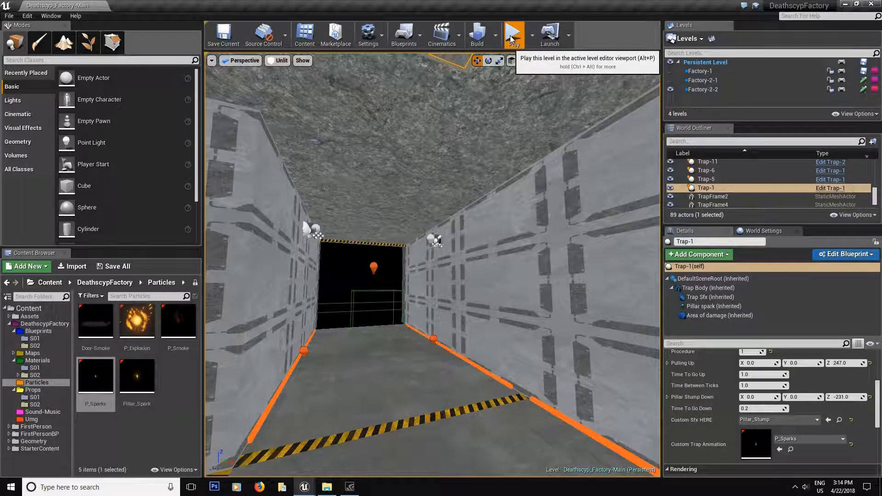
pyautogui.click(512, 40)
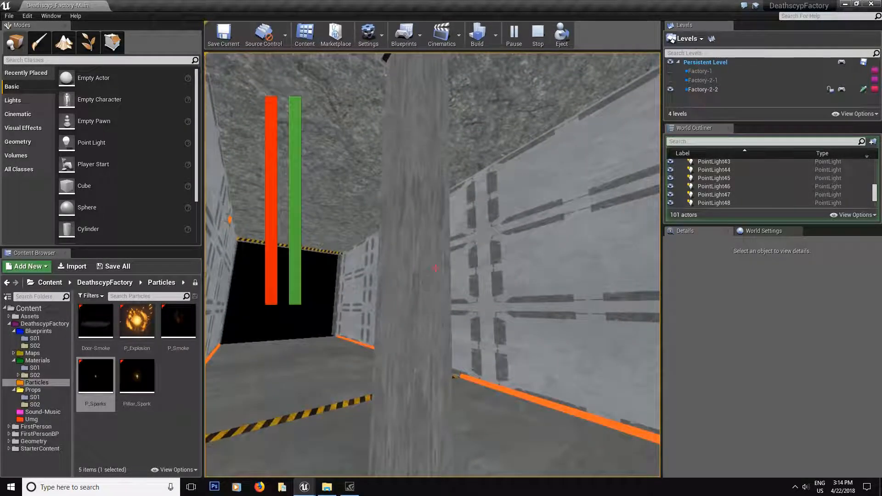
pyautogui.press('Escape')
# - Lower Trap-1's Pillar spark component to the underside of the pillar and reset its emitter
pyautogui.moveTo(560, 159)
pyautogui.mouseDown(button='right')
pyautogui.moveTo(553, 87)
pyautogui.moveTo(560, 165)
pyautogui.mouseUp(button='right')
pyautogui.press('w')
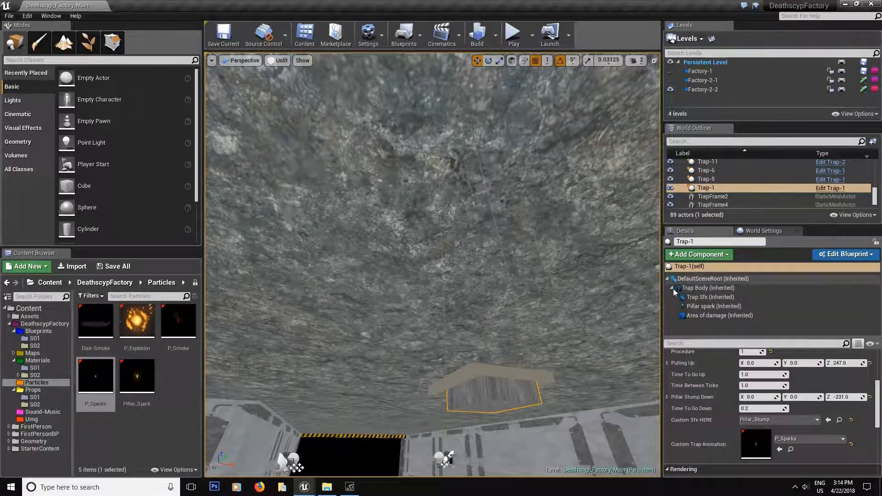
pyautogui.click(710, 308)
pyautogui.moveTo(542, 239)
pyautogui.mouseDown(button='right')
pyautogui.moveTo(549, 289)
pyautogui.moveTo(548, 253)
pyautogui.mouseUp(button='right')
pyautogui.press('s')
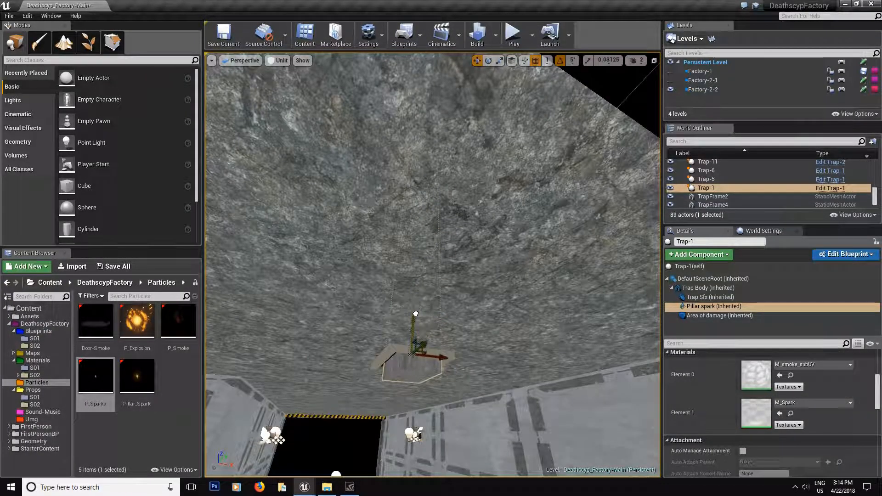
pyautogui.moveTo(416, 330); pyautogui.dragTo(450, 395, button='right')
pyautogui.press('w')
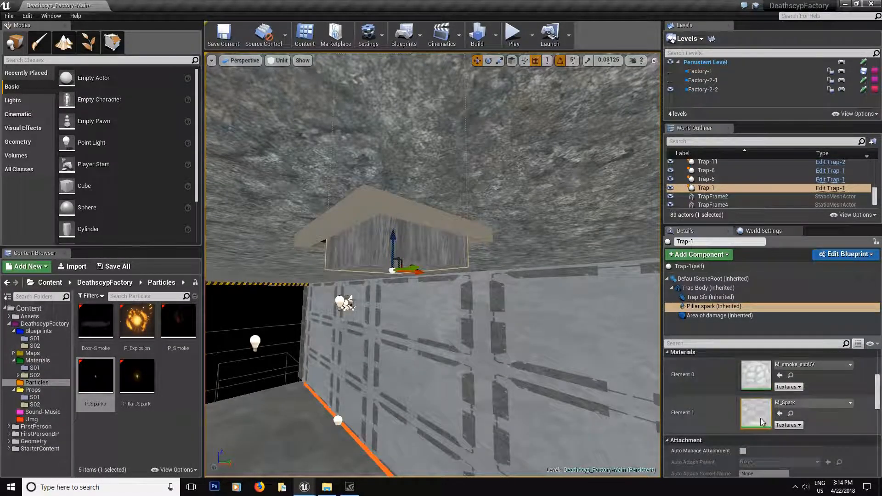
pyautogui.click(754, 368)
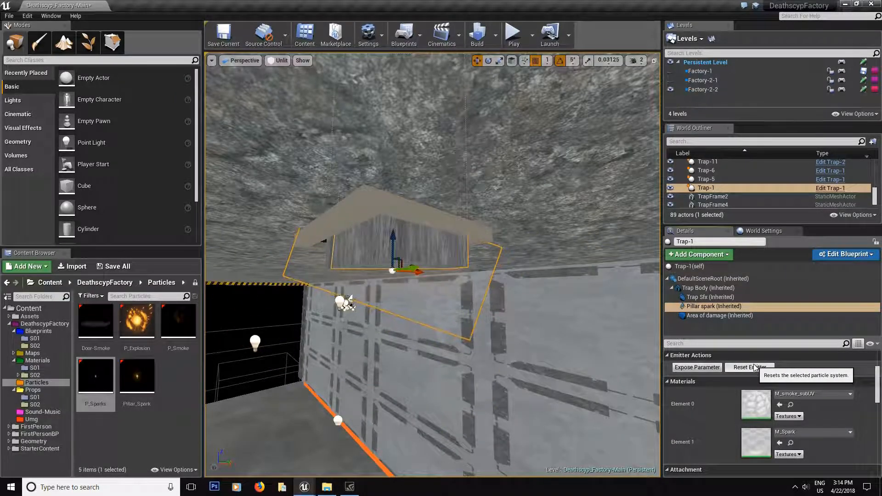
# - Lower Trap-1's Area of damage component to the underside of the pillar
pyautogui.click(699, 316)
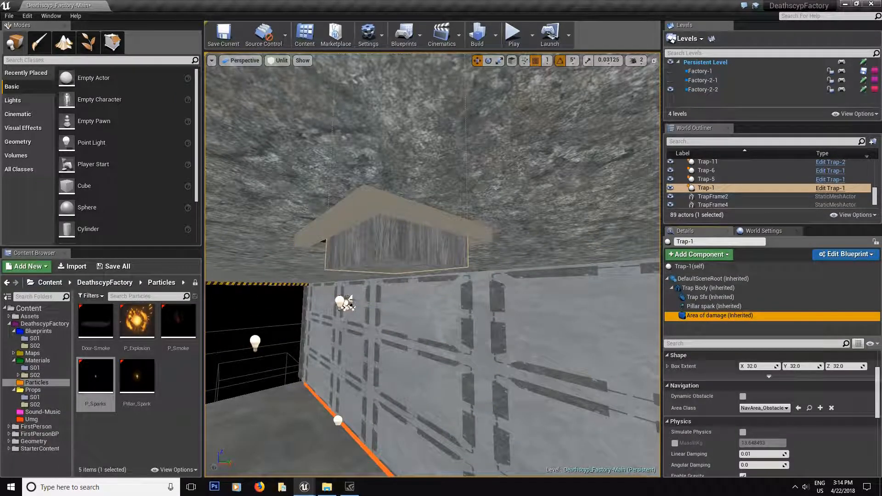
pyautogui.moveTo(542, 275); pyautogui.dragTo(515, 220, button='right')
pyautogui.scroll(-1, 434, 122)
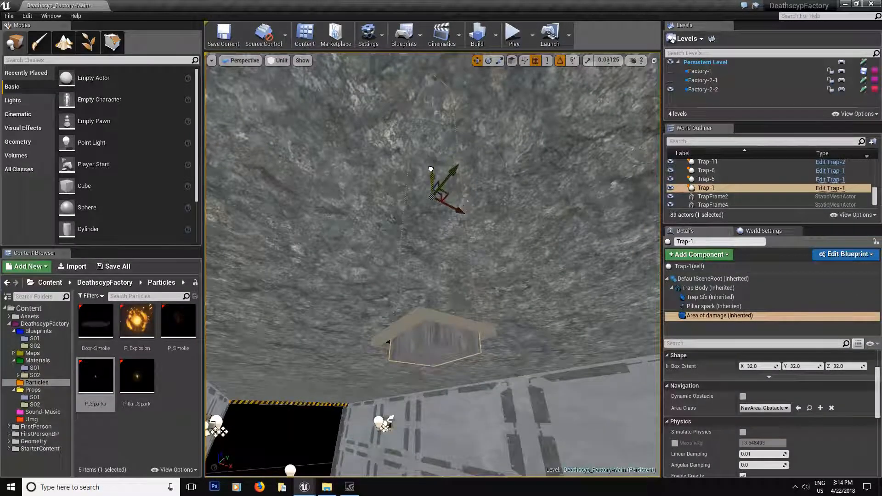
pyautogui.press('r')
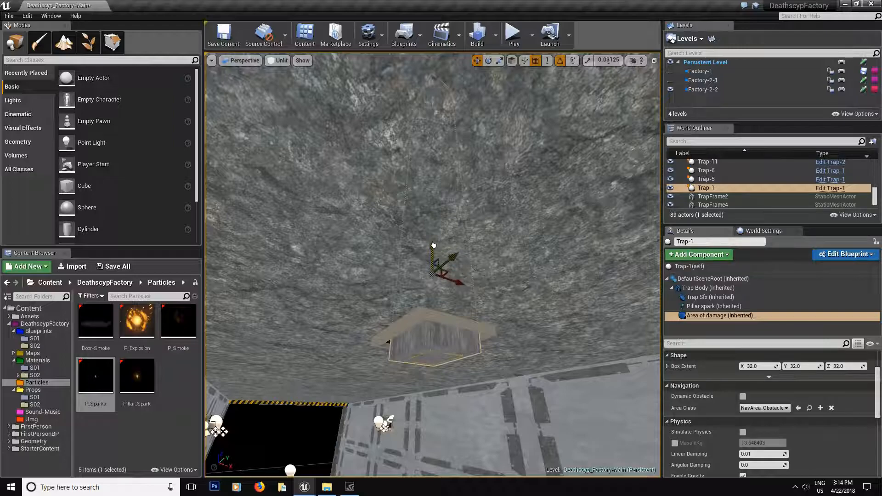
pyautogui.press('e')
pyautogui.press('r')
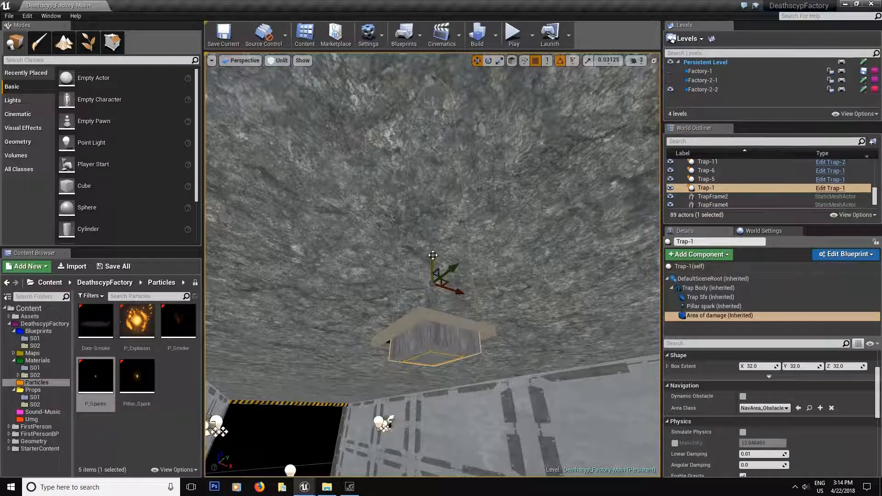
# - Save all modified levels: Deathscyp_Factory-Main, Factory-2-1 and Factory-2-2
pyautogui.moveTo(428, 247); pyautogui.dragTo(412, 318, button='right')
pyautogui.click(111, 267)
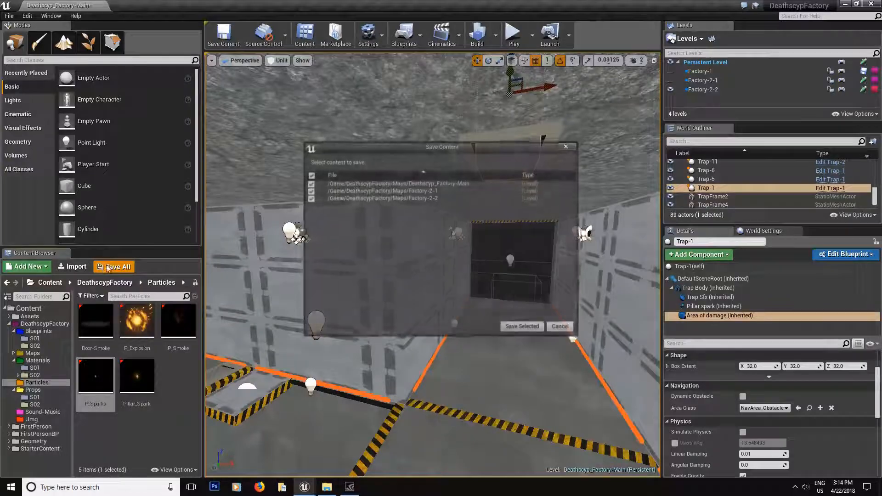
pyautogui.click(524, 327)
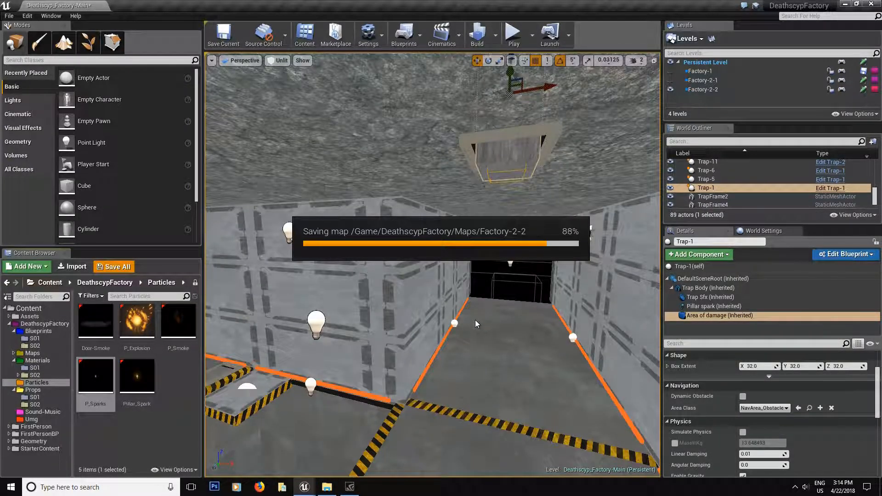
# - Play the level in the editor, walk up to the ceiling pillar trap in unlit view, and stop the session
pyautogui.moveTo(430, 313)
pyautogui.mouseDown(button='right')
pyautogui.moveTo(411, 313)
pyautogui.moveTo(425, 312)
pyautogui.mouseUp(button='right')
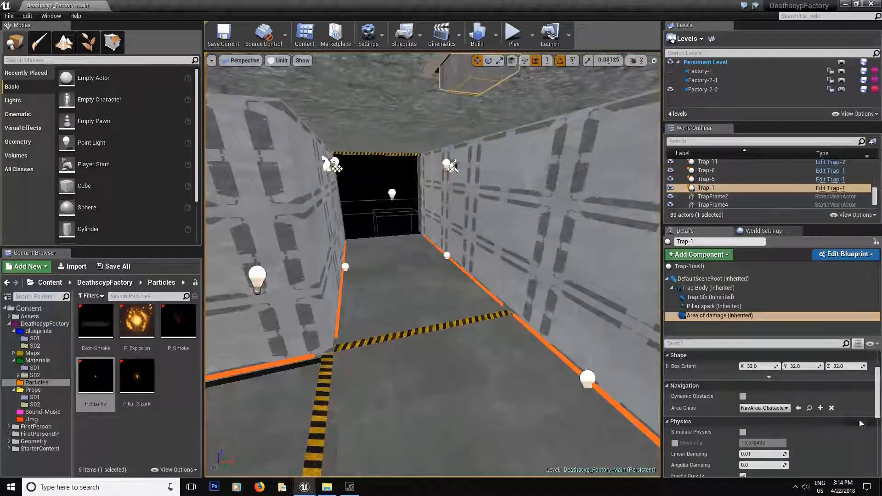
pyautogui.scroll(2, 806, 426)
pyautogui.scroll(-5, 756, 391)
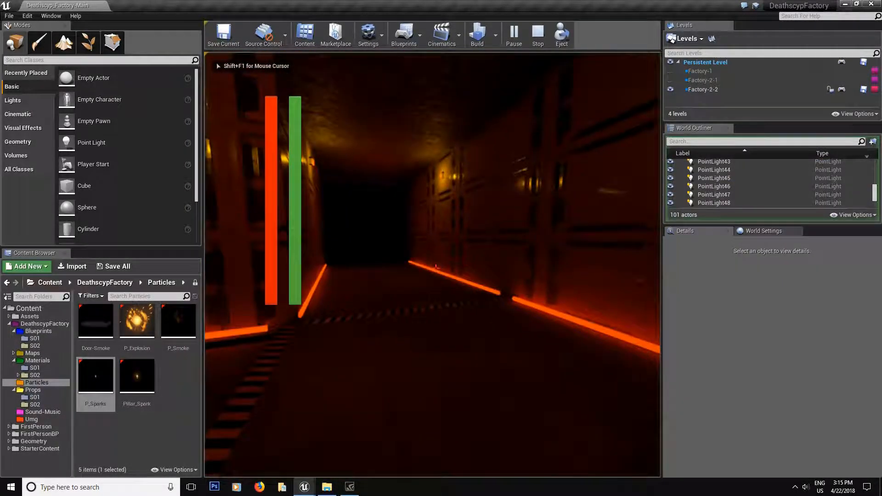
pyautogui.press('w')
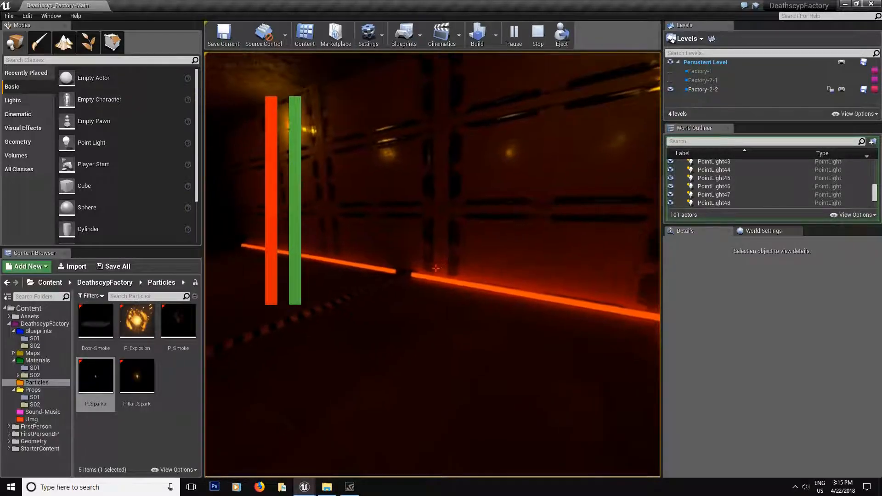
pyautogui.press('F2')
pyautogui.press('w')
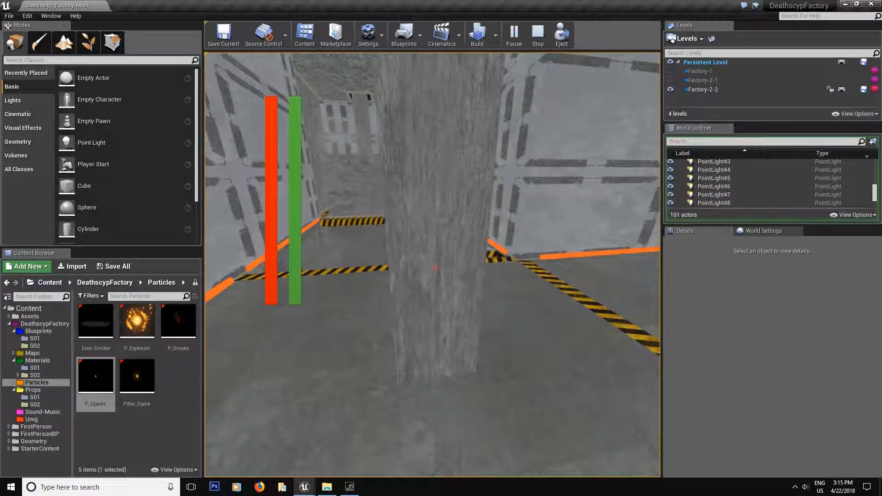
pyautogui.press('Escape')
# - Duplicate TrapFrame2 together with the Trap-1 pillar to both sides on the ceiling, forming a row of three traps
pyautogui.press('w')
pyautogui.moveTo(432, 265); pyautogui.dragTo(422, 214, button='right')
pyautogui.click(450, 216)
pyautogui.press('f')
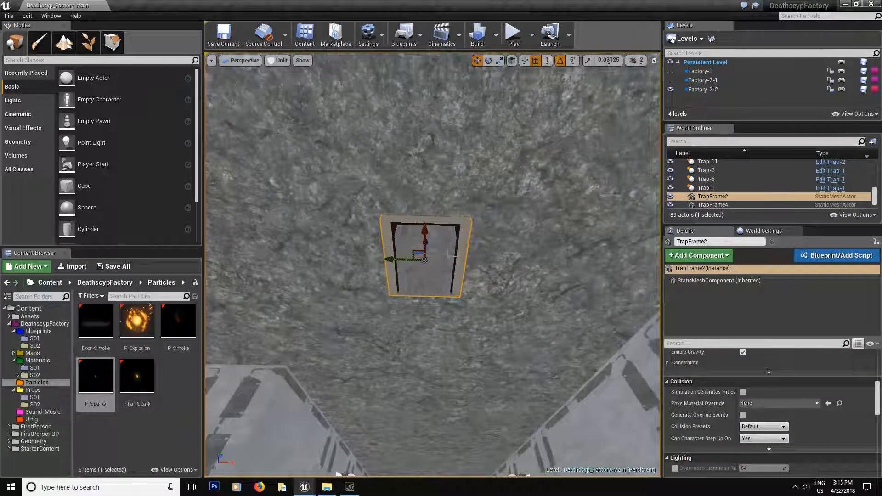
pyautogui.keyDown('ctrl'); pyautogui.click(443, 250); pyautogui.keyUp('ctrl')
pyautogui.keyDown('alt'); pyautogui.moveTo(463, 265); pyautogui.dragTo(329, 312); pyautogui.keyUp('alt')
# - Set Time To Go Down to 0.3 on the duplicated pillar Trap-3
pyautogui.click(274, 270)
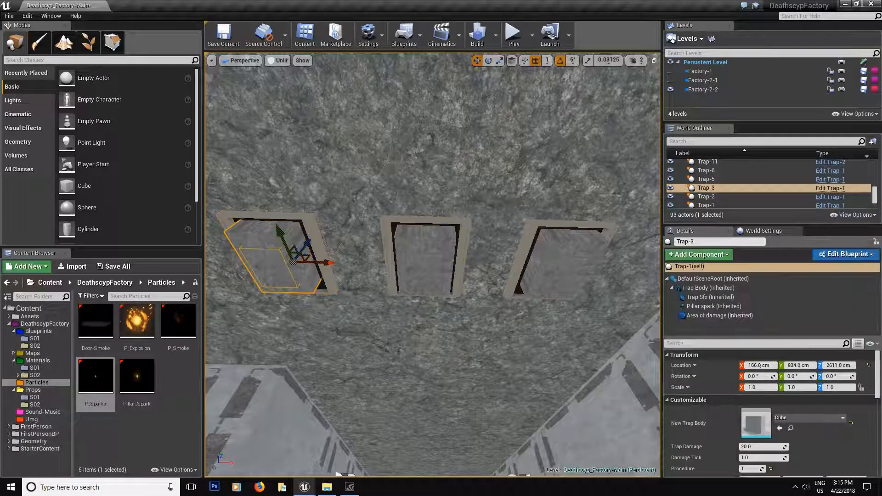
pyautogui.scroll(-4, 741, 417)
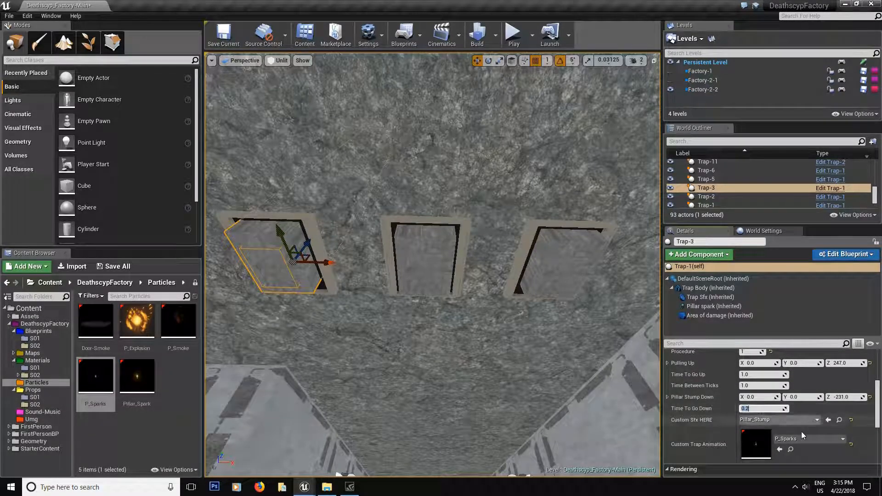
pyautogui.write('0.3')
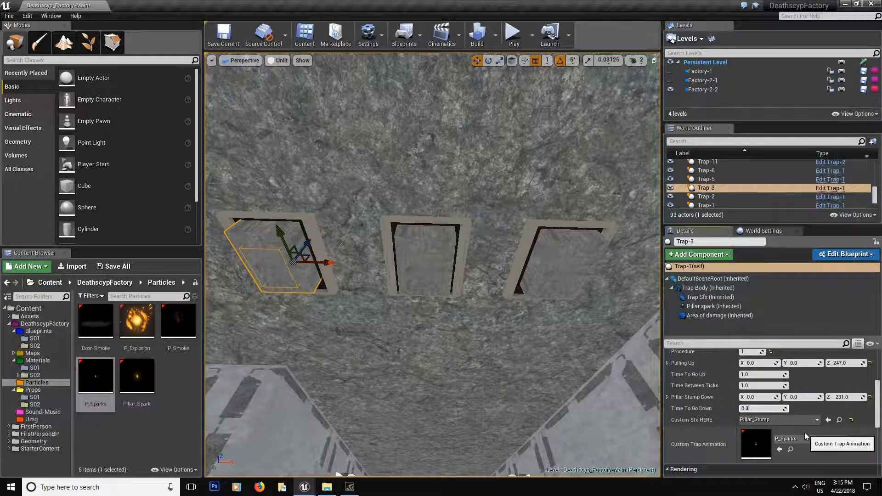
pyautogui.press('Return')
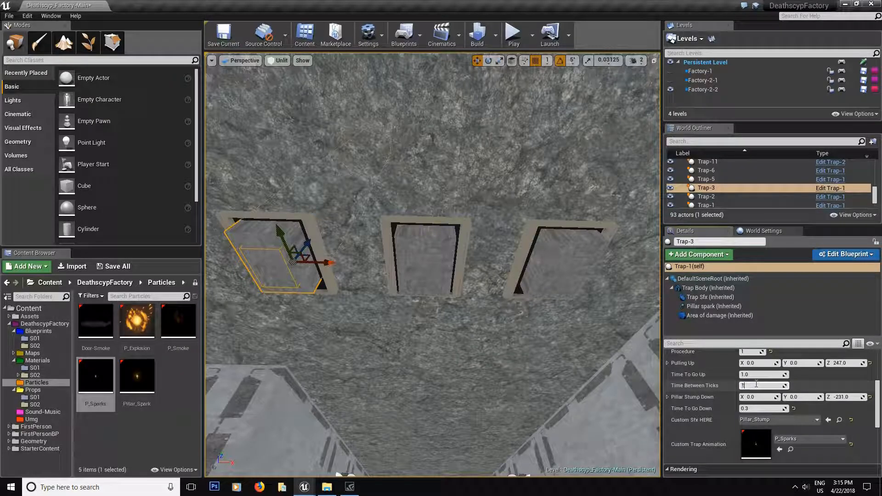
# - Set Trap-2's Time Between Ticks to 2.0 and save the Deathscyp_Factory-Main level
pyautogui.click(578, 266)
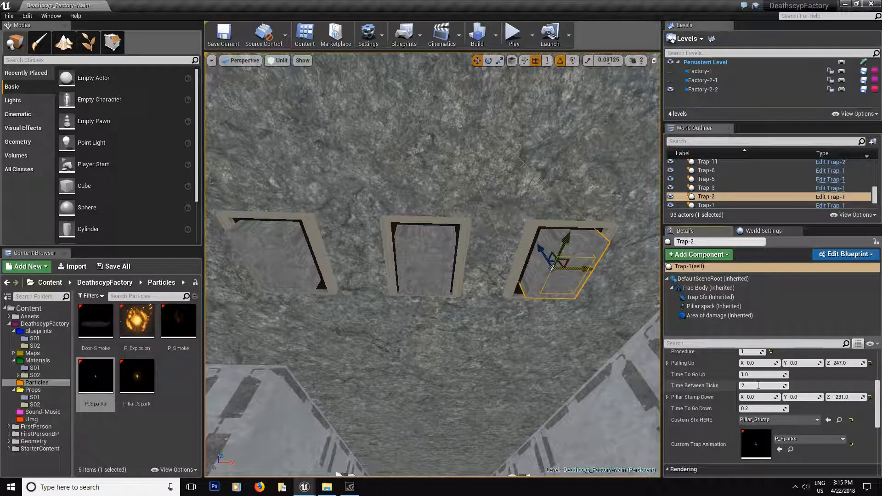
pyautogui.click(114, 268)
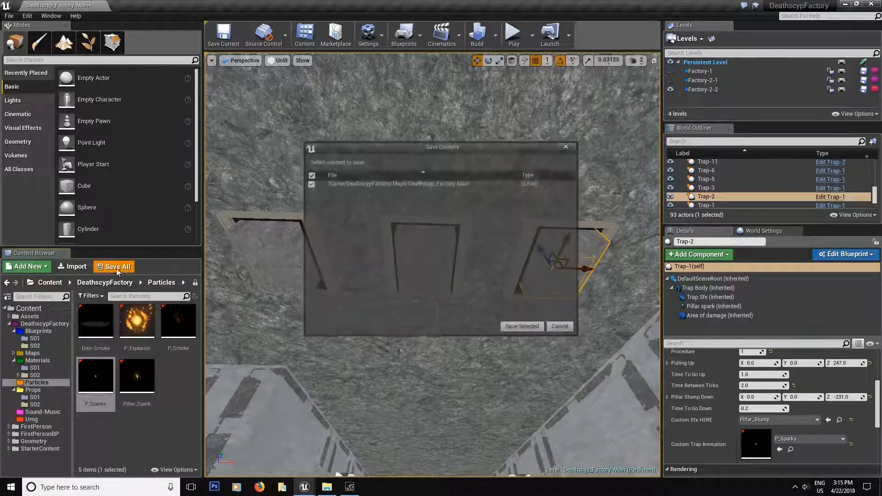
pyautogui.click(506, 325)
# - Play the level to test the row of three pillar traps with their different timings, and stop the session
pyautogui.moveTo(485, 304); pyautogui.dragTo(501, 377, button='right')
pyautogui.click(513, 42)
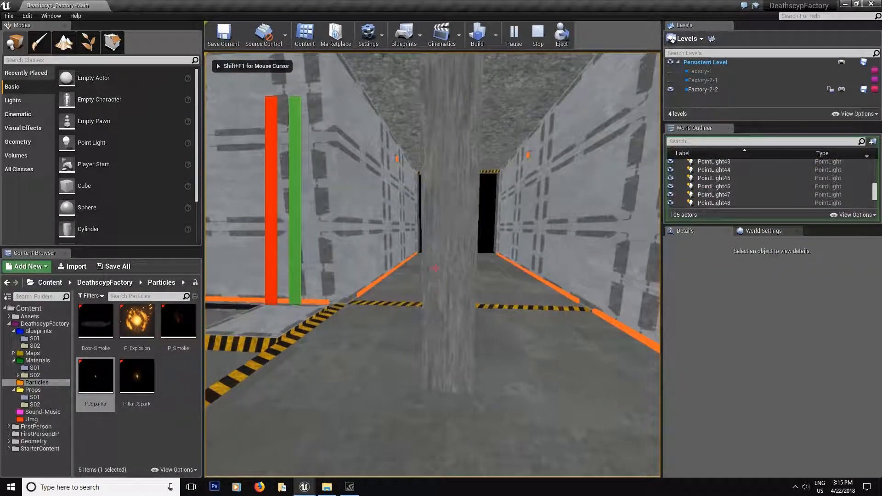
pyautogui.press('d')
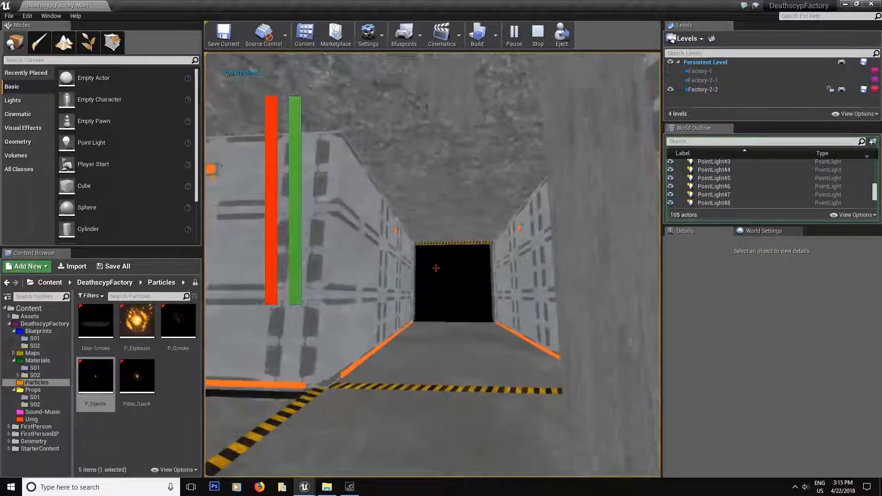
pyautogui.press('Escape')
# - Play the level once more, starting from the hazard-striped platform area facing the traps, and stop the session
pyautogui.moveTo(411, 272); pyautogui.dragTo(414, 271, button='right')
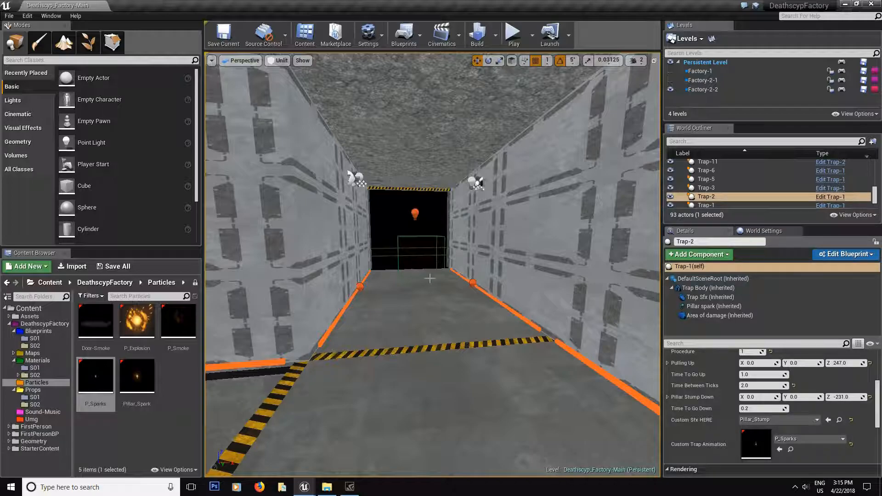
pyautogui.moveTo(415, 337); pyautogui.dragTo(505, 340, button='right')
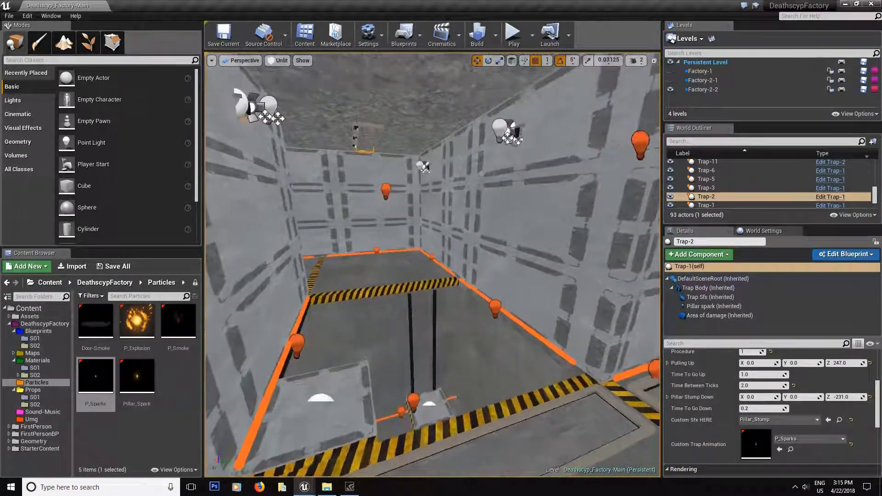
pyautogui.click(513, 36)
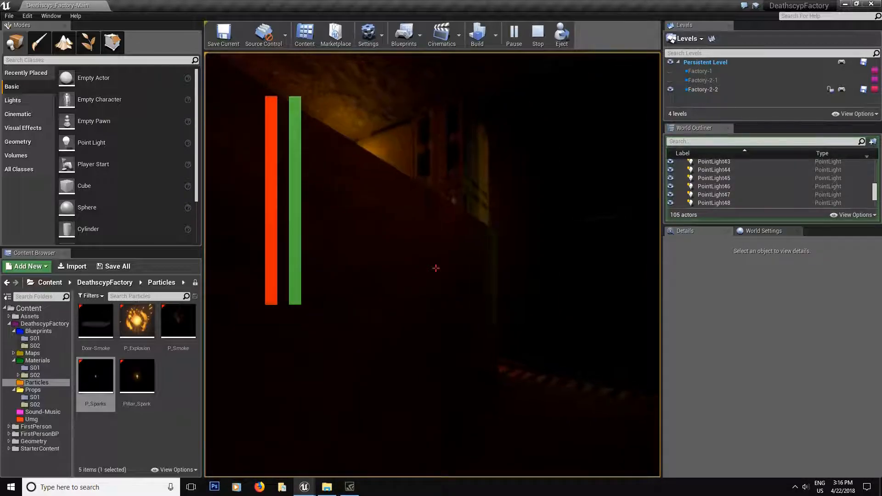
pyautogui.press('Escape')
pyautogui.moveTo(432, 265); pyautogui.dragTo(333, 268, button='right')
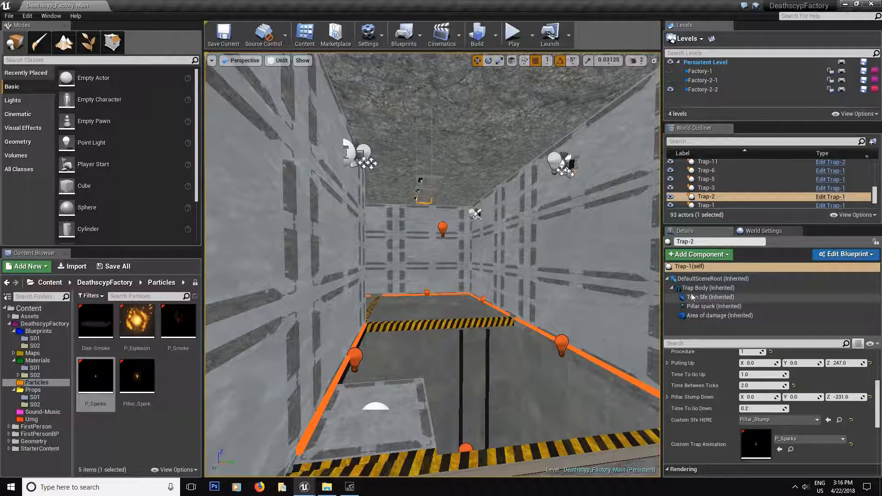
pyautogui.moveTo(431, 264); pyautogui.dragTo(478, 262, button='right')
pyautogui.moveTo(477, 262); pyautogui.dragTo(441, 248, button='right')
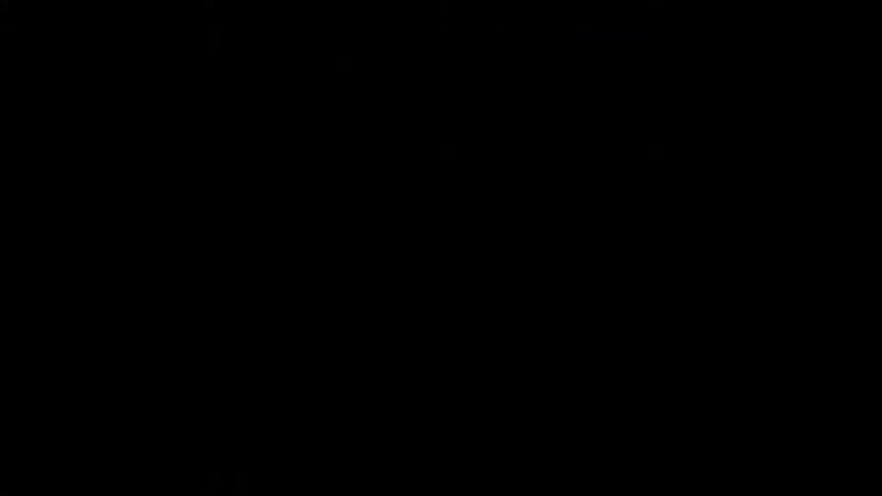